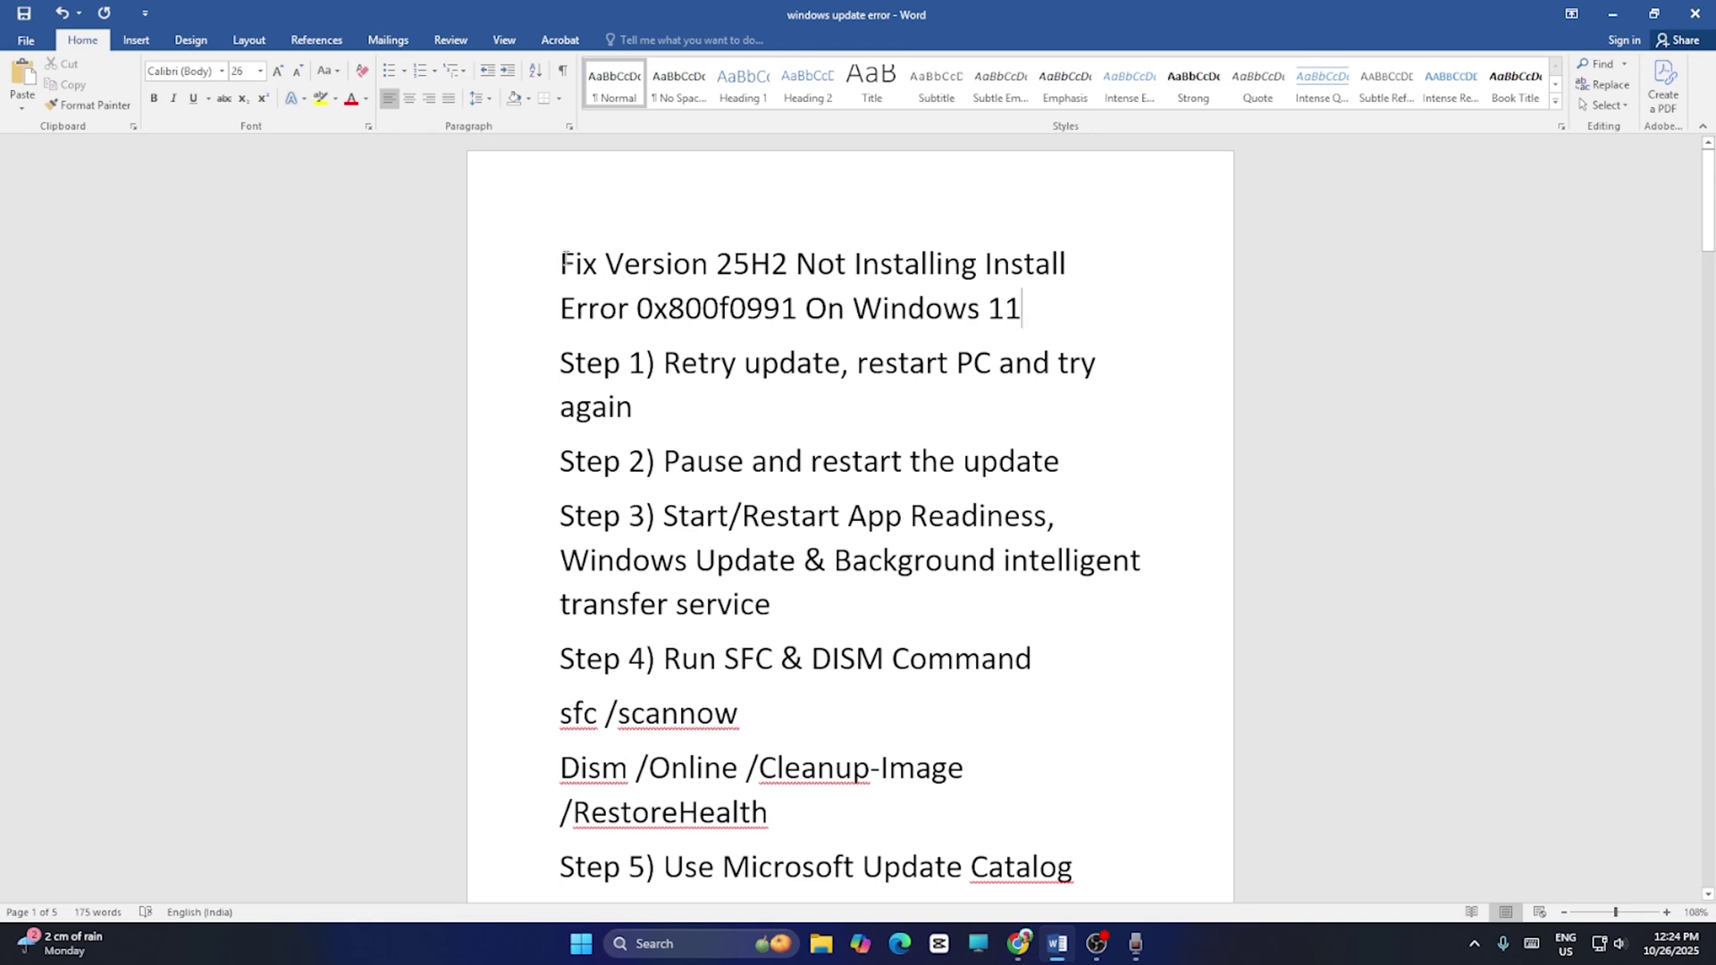
- Highlight and read the checklist title and Step 1 in the Word document
left_click_drag(564, 262, 787, 300)
left_click(1044, 308)
left_click_drag(678, 362, 992, 365)
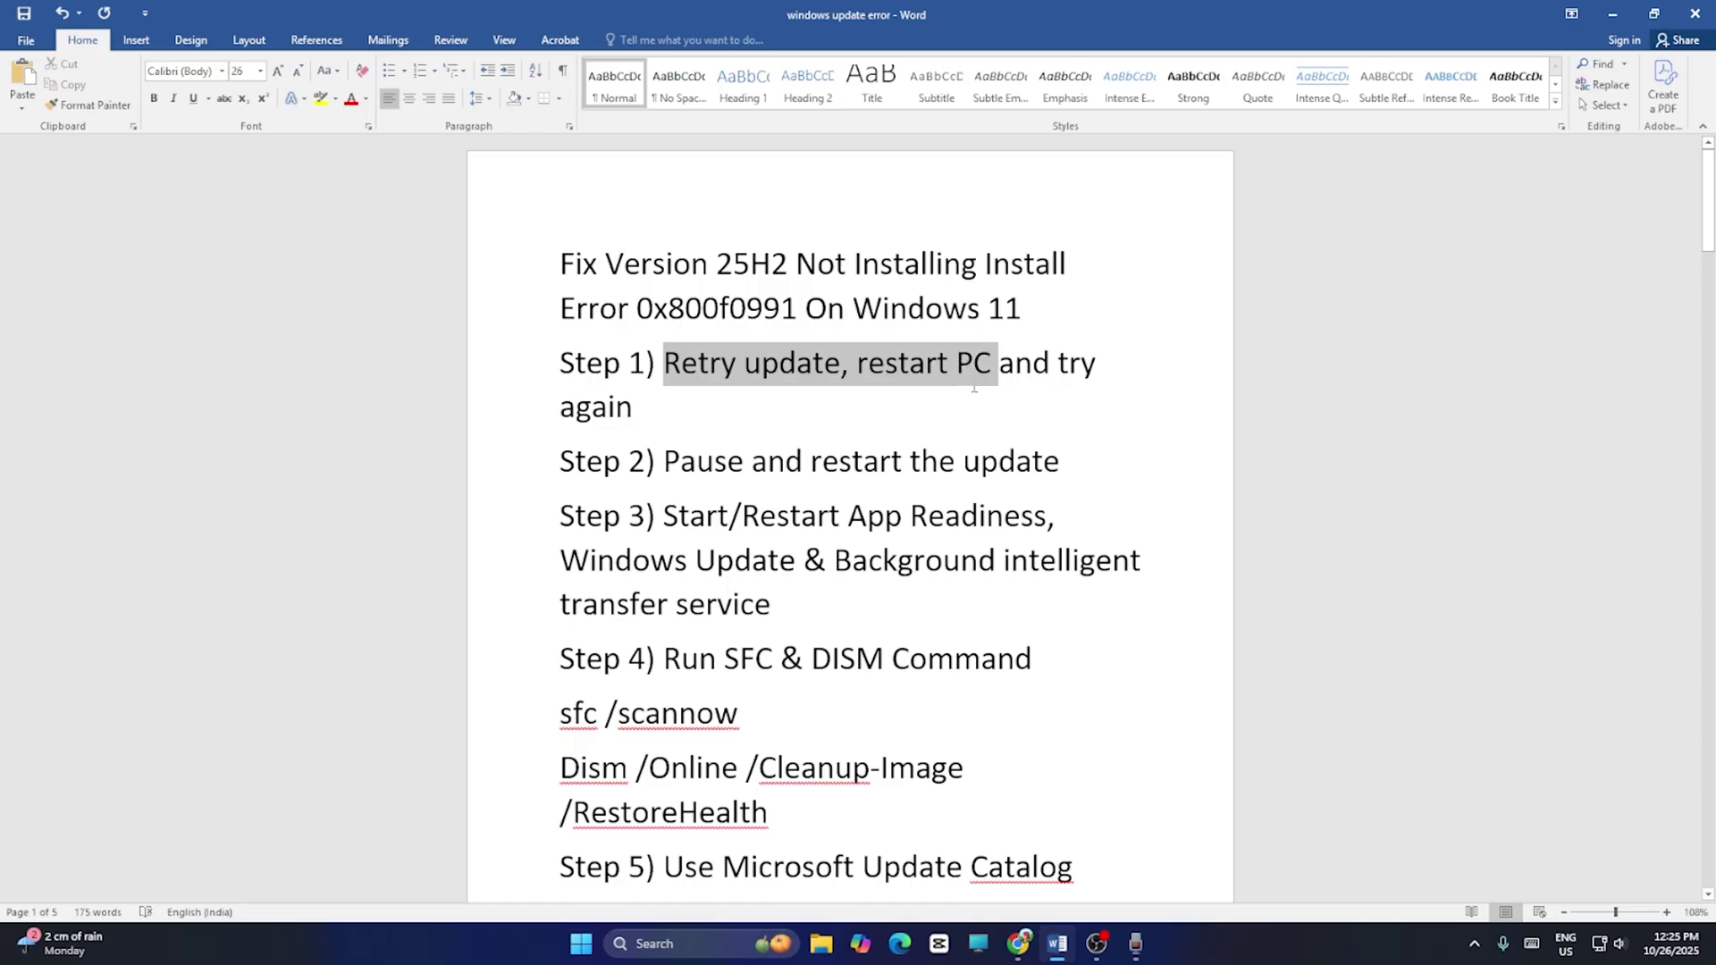
left_click(938, 410)
- Resume paused updates on the Windows Update settings page until 25H2 appears, then minimize Settings
left_click(1612, 12)
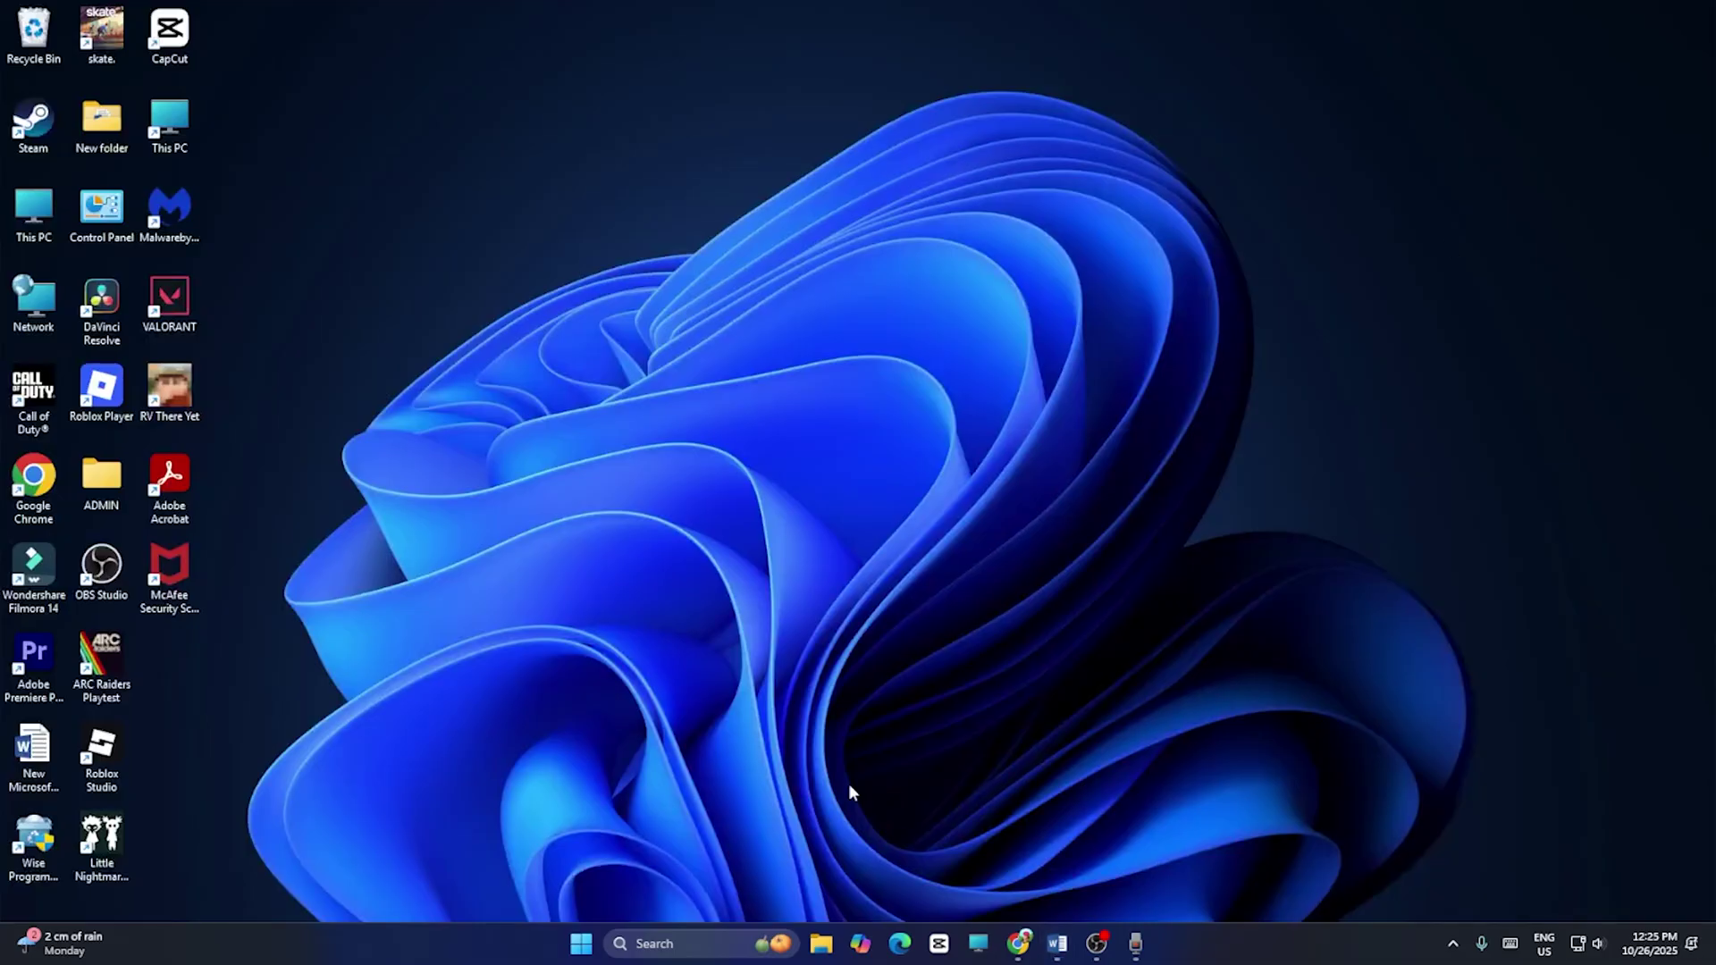
left_click(698, 945)
type("settings")
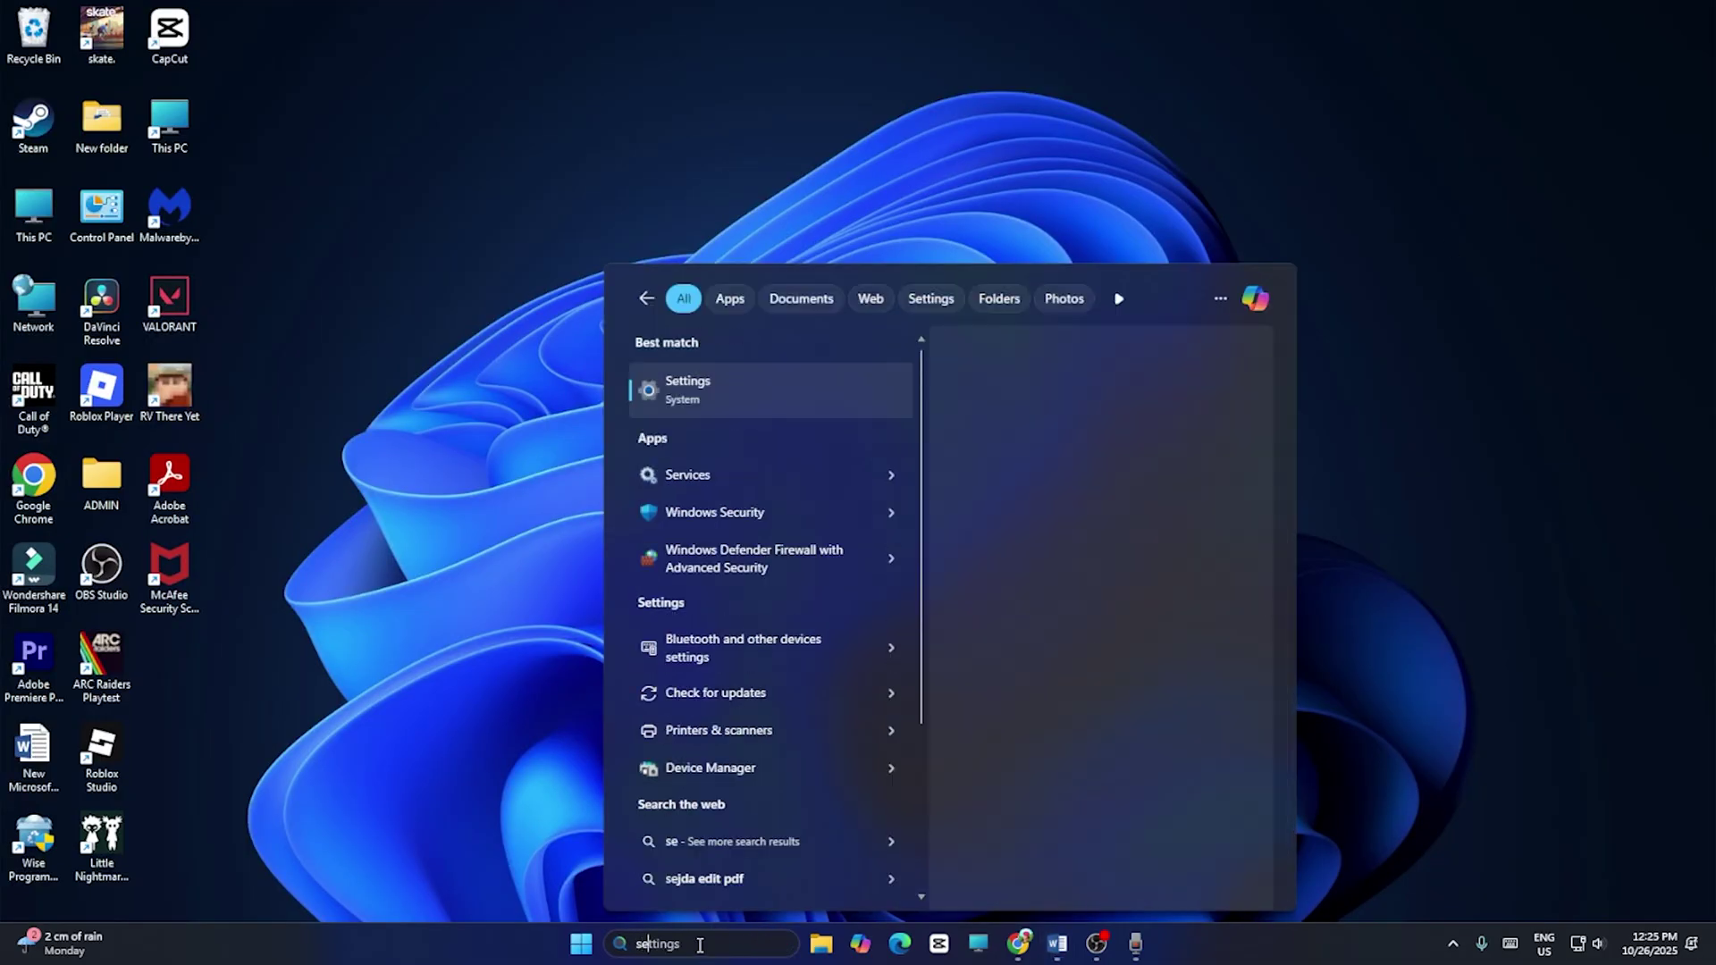
left_click(708, 393)
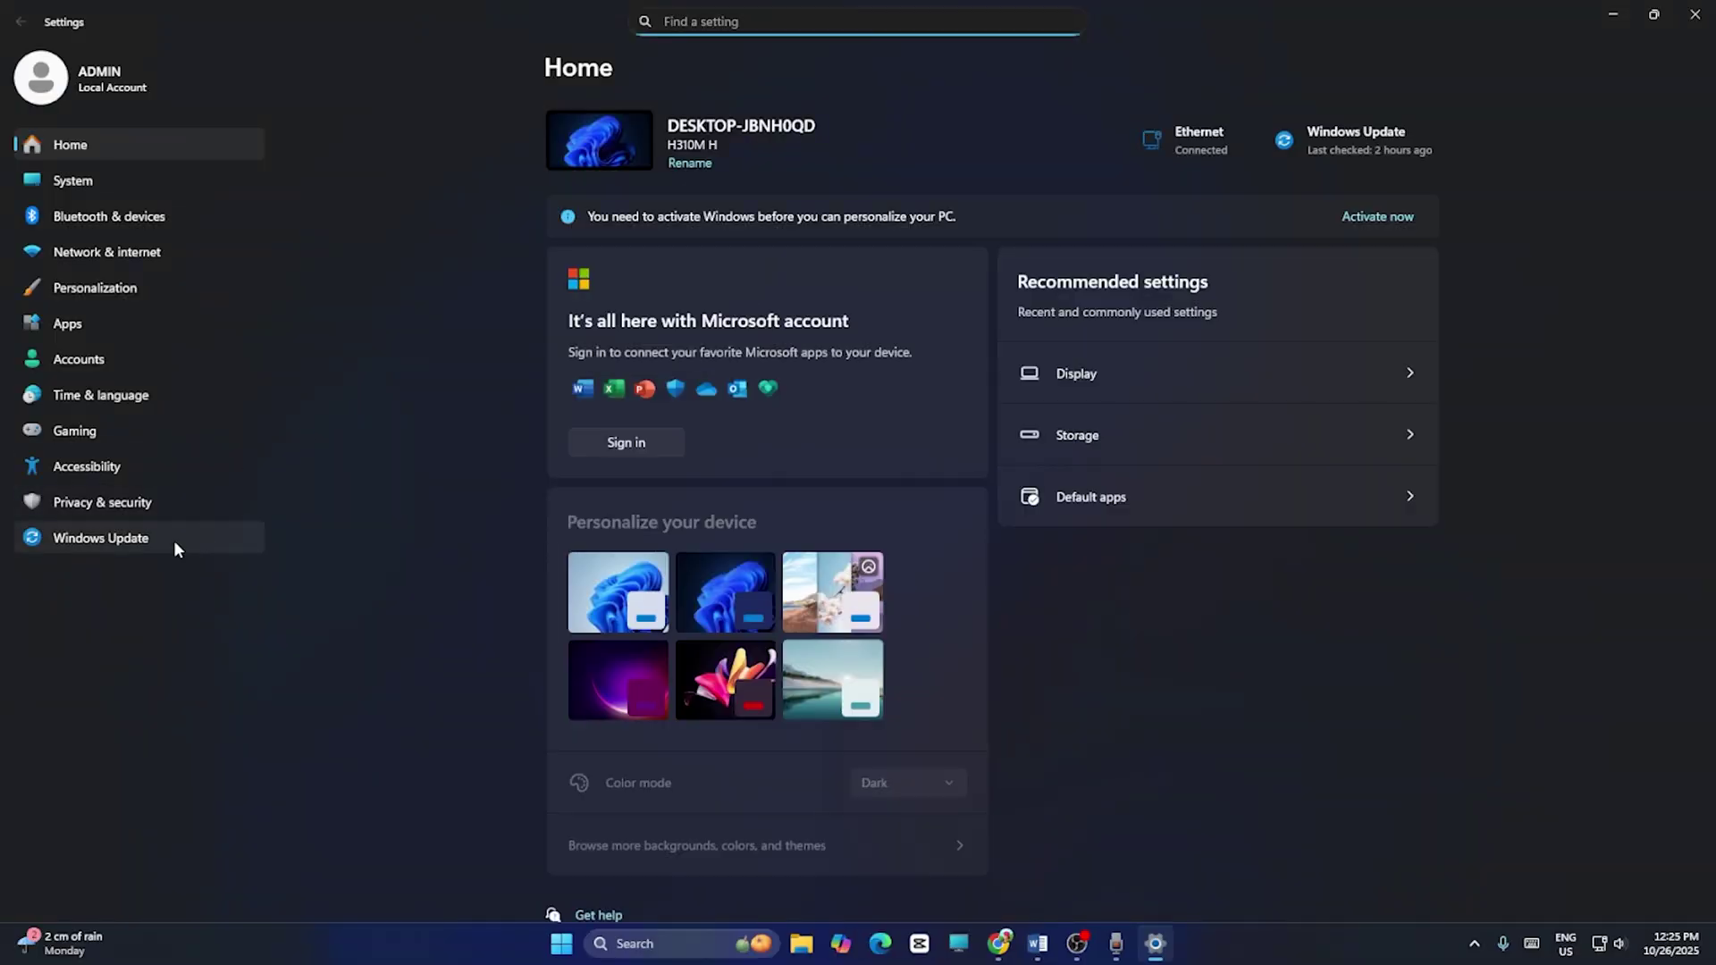
left_click(175, 541)
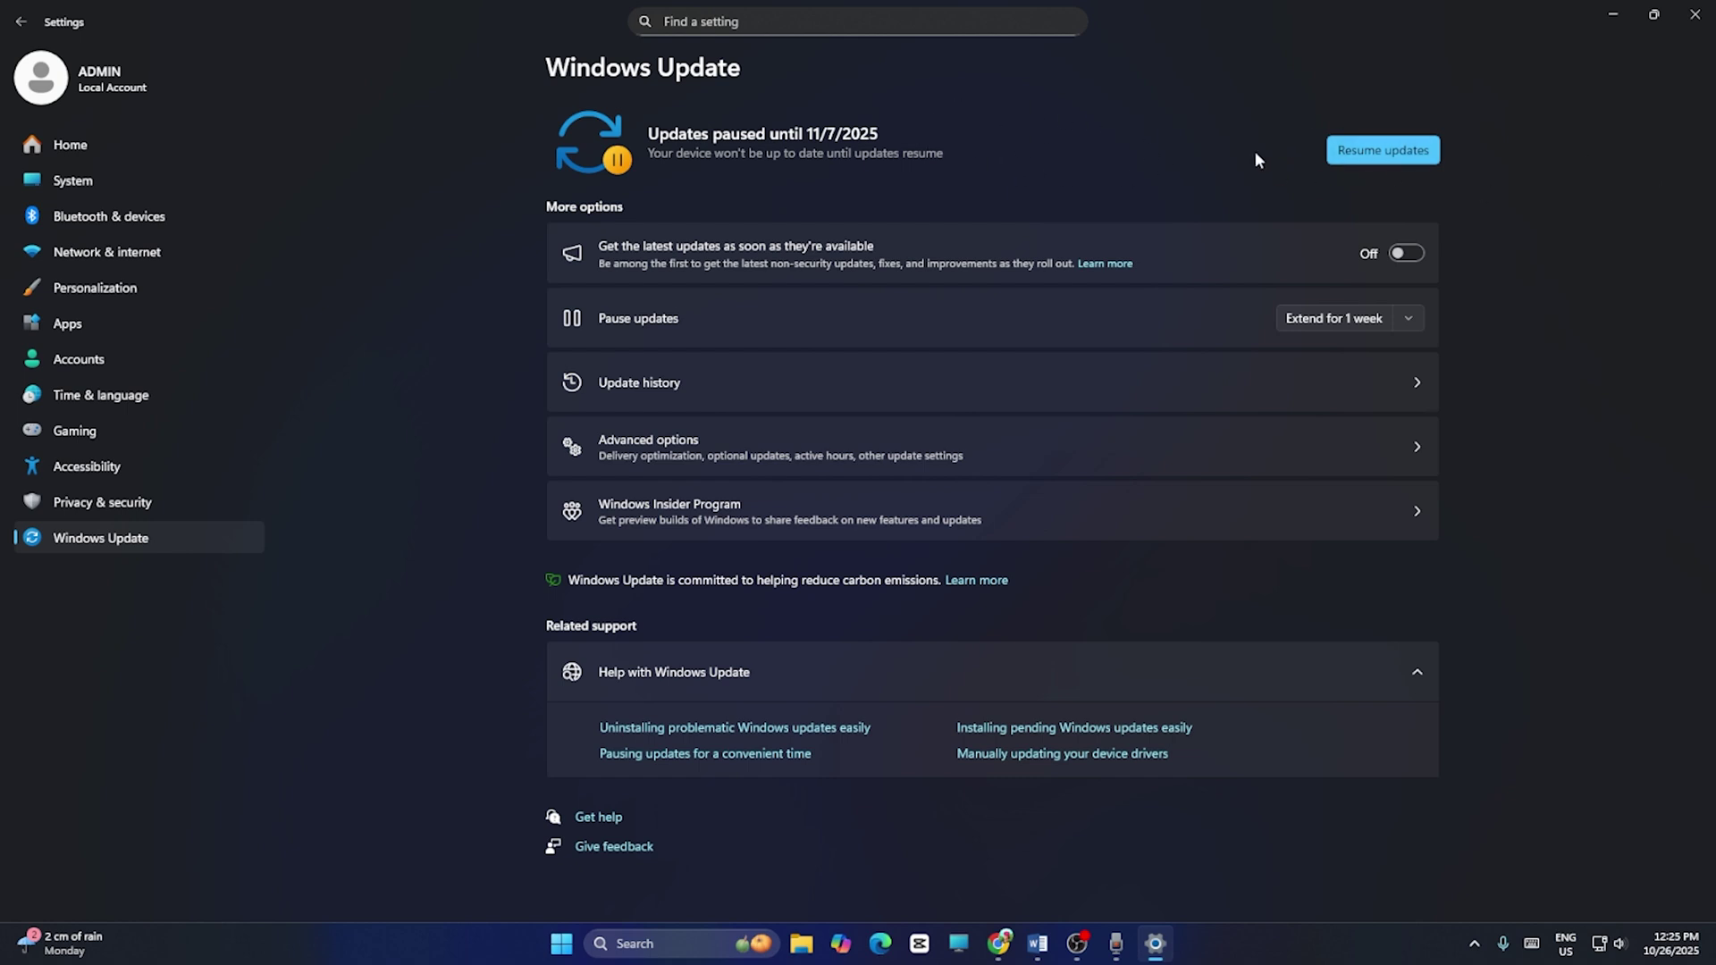
left_click(1383, 150)
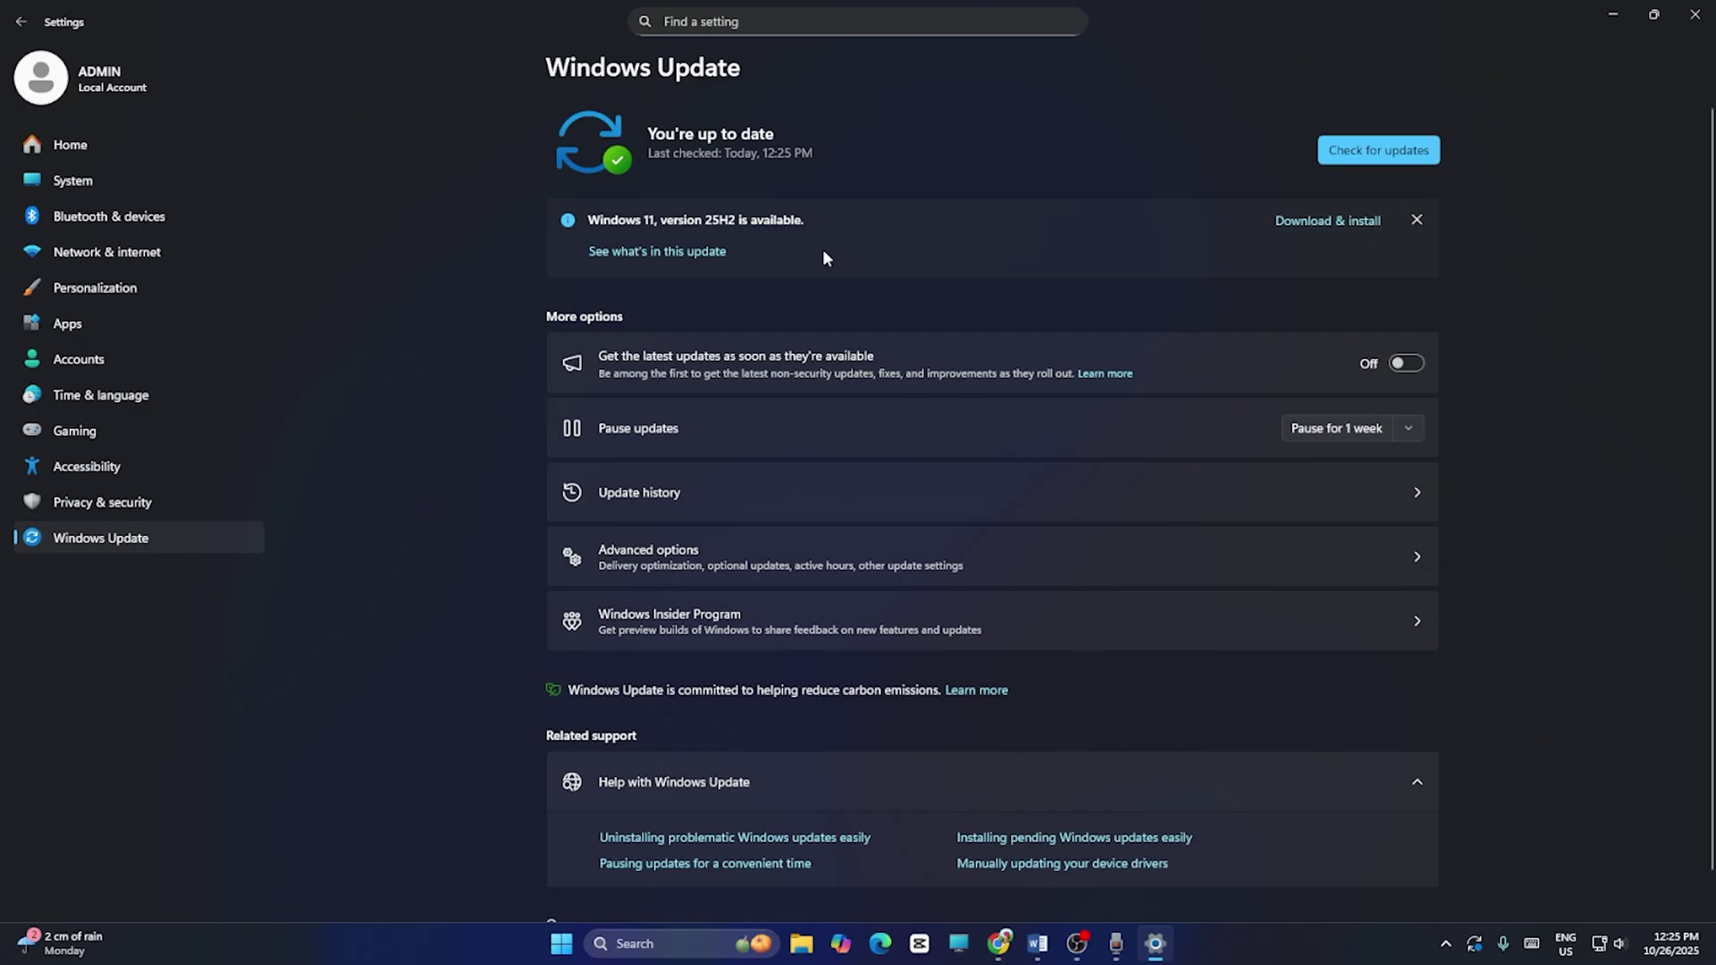
left_click(1613, 16)
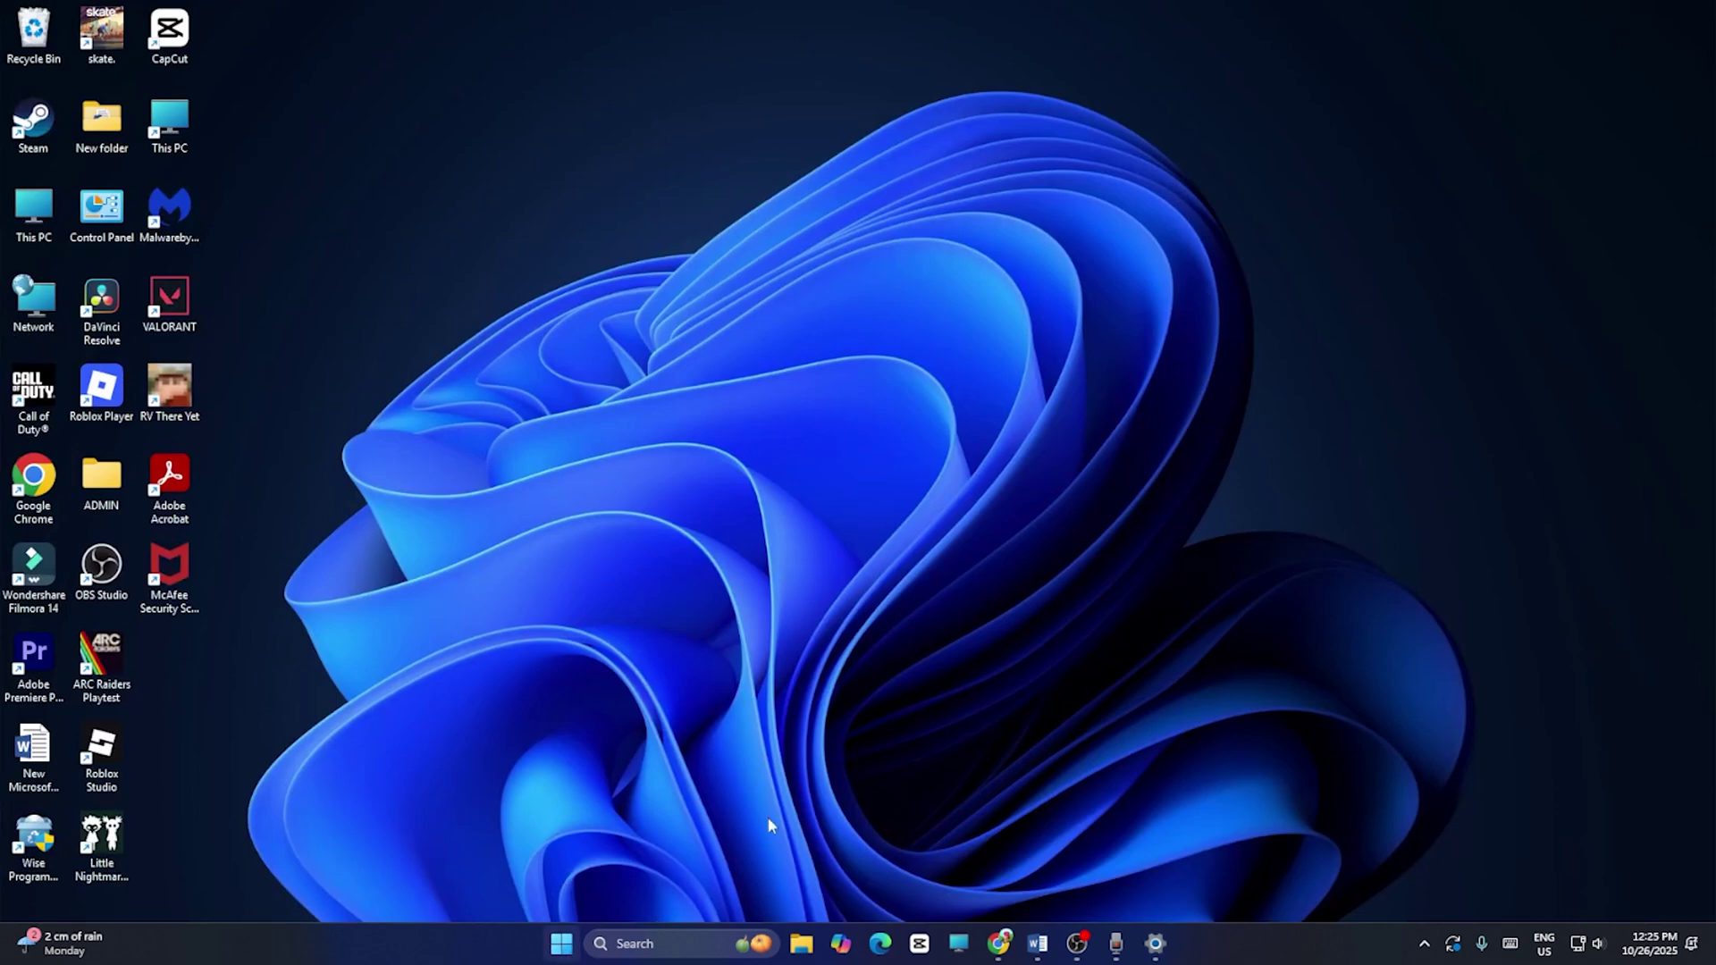
key("super")
left_click(1082, 883)
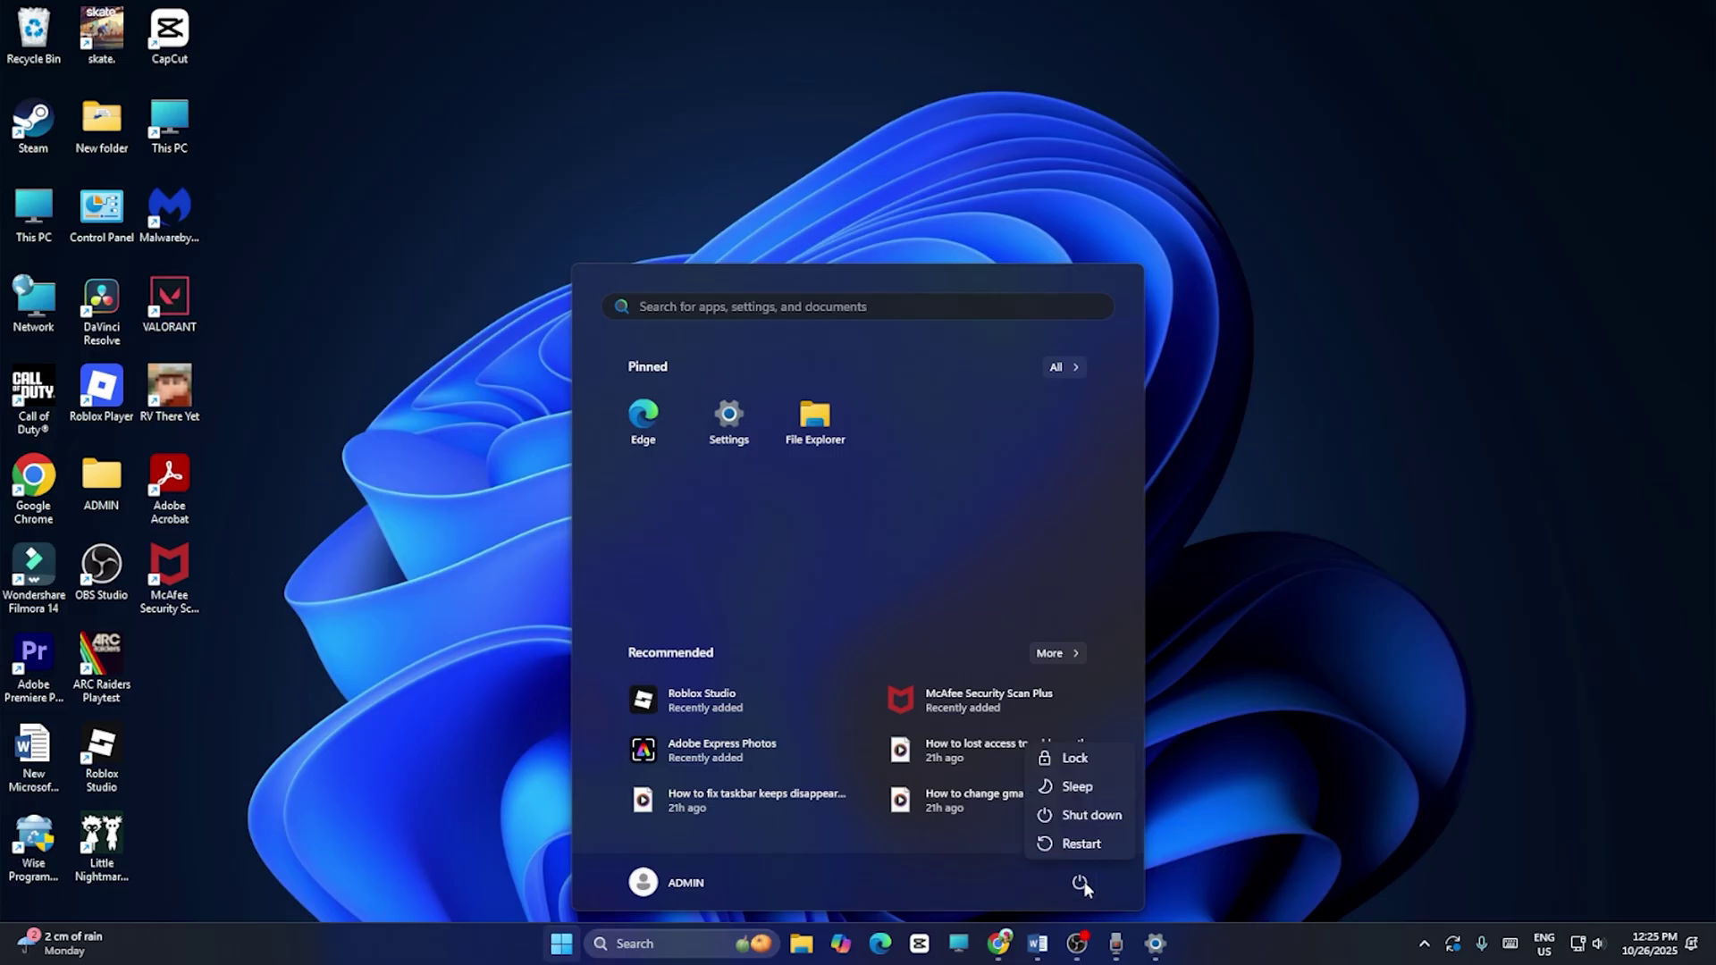
left_click(1385, 685)
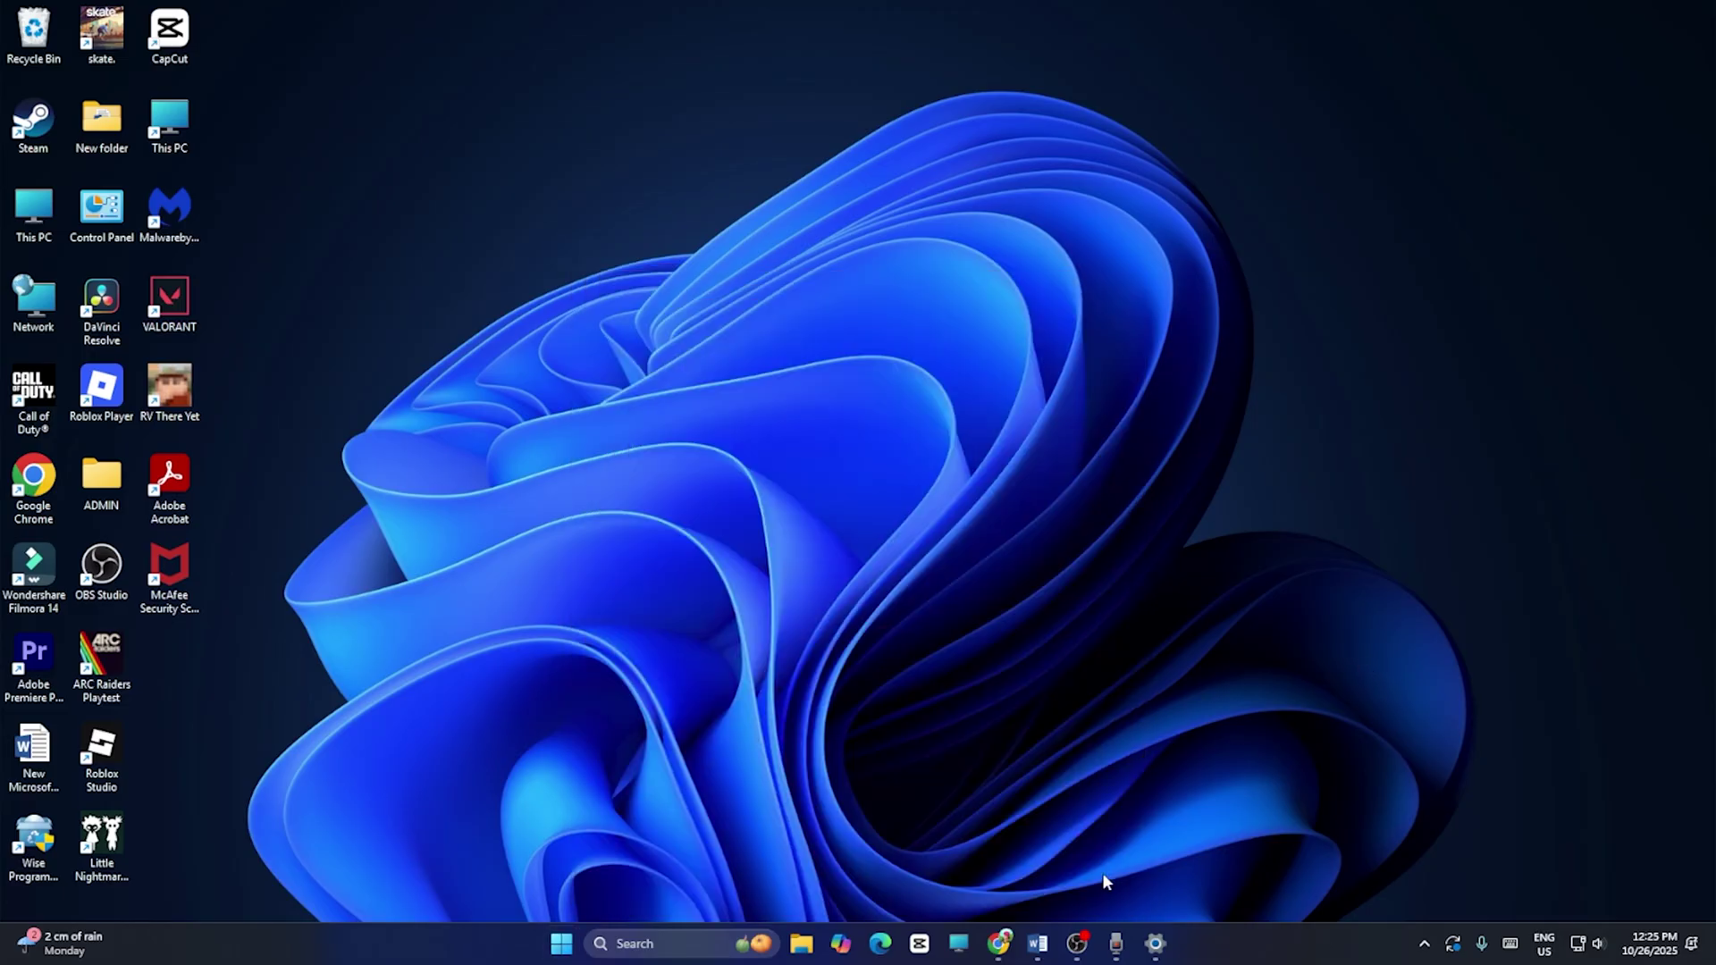
left_click(1036, 943)
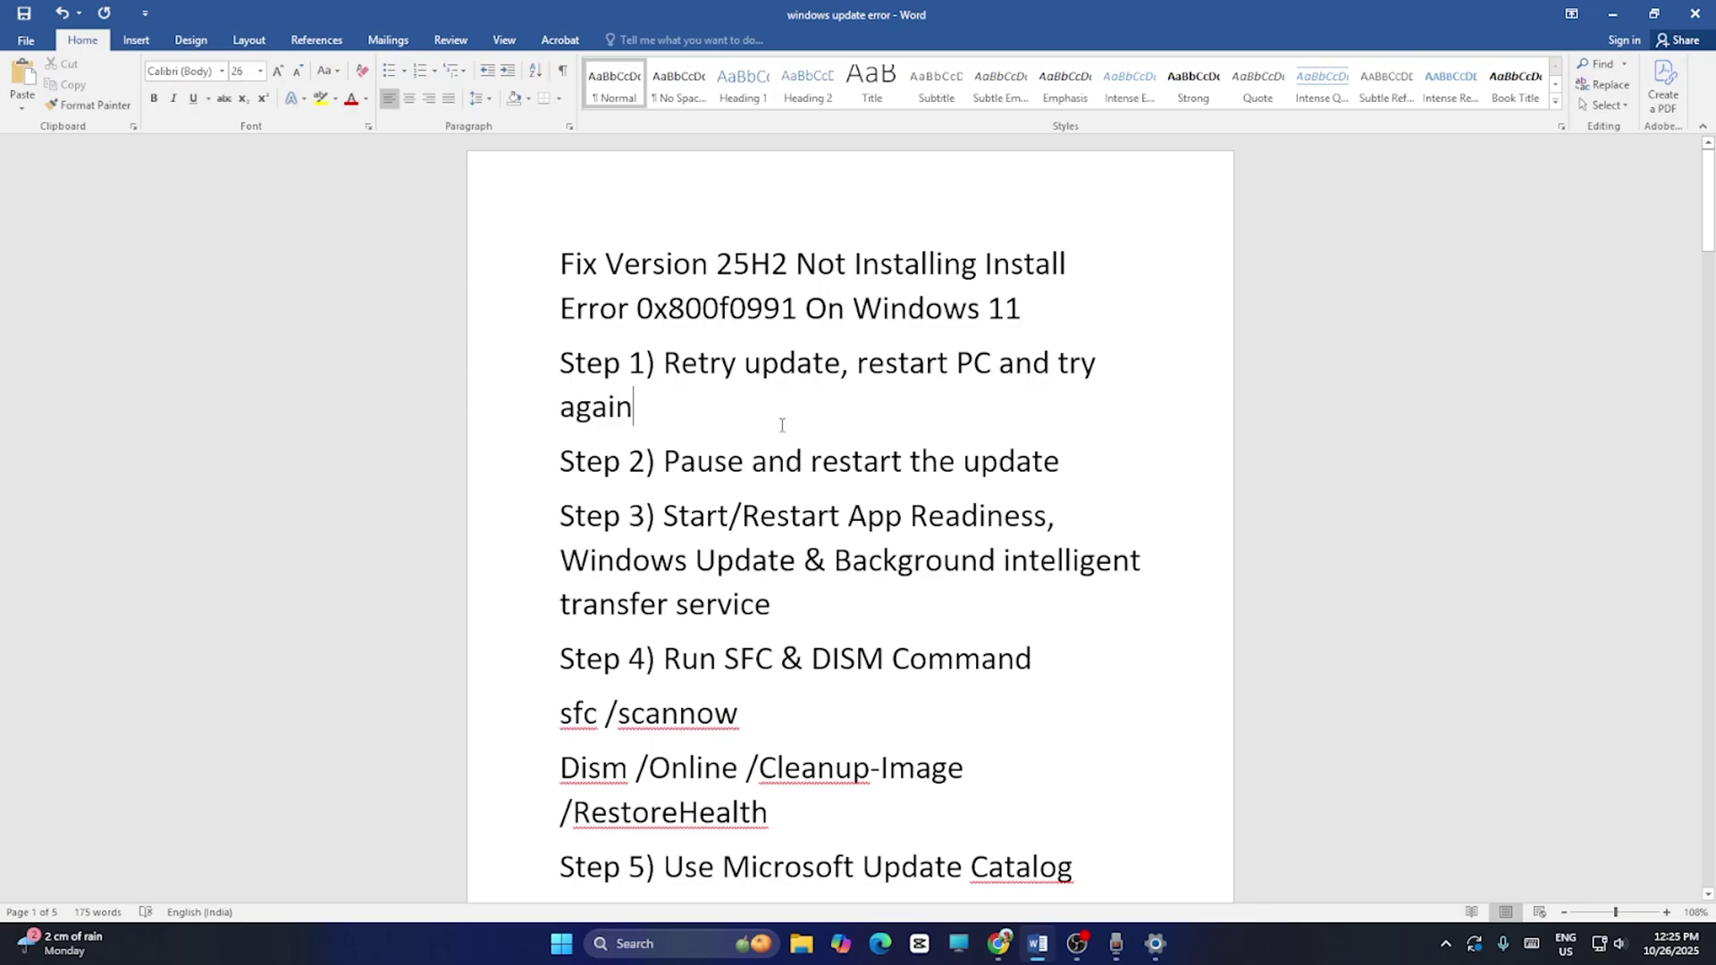
scroll(782, 425, "down", 1)
left_click_drag(675, 373, 1108, 390)
left_click(1108, 390)
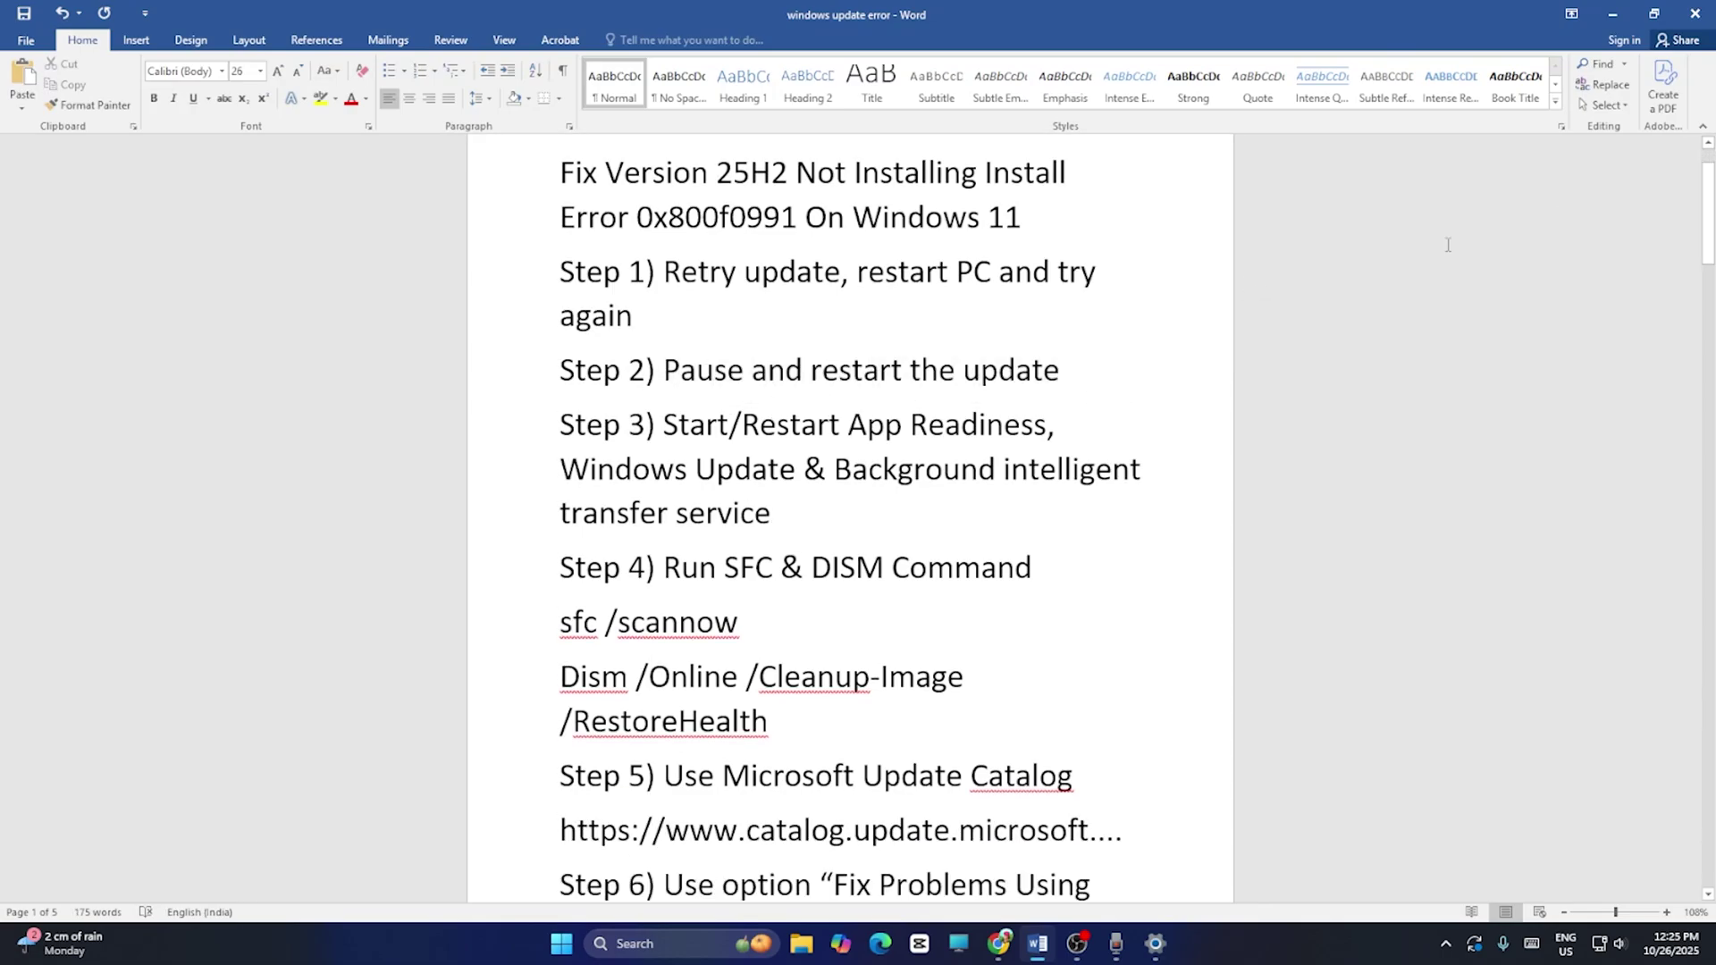
left_click(1609, 16)
- Pause updates for 3 weeks (until 11/16/2025), resume them, and close Settings
left_click(1156, 943)
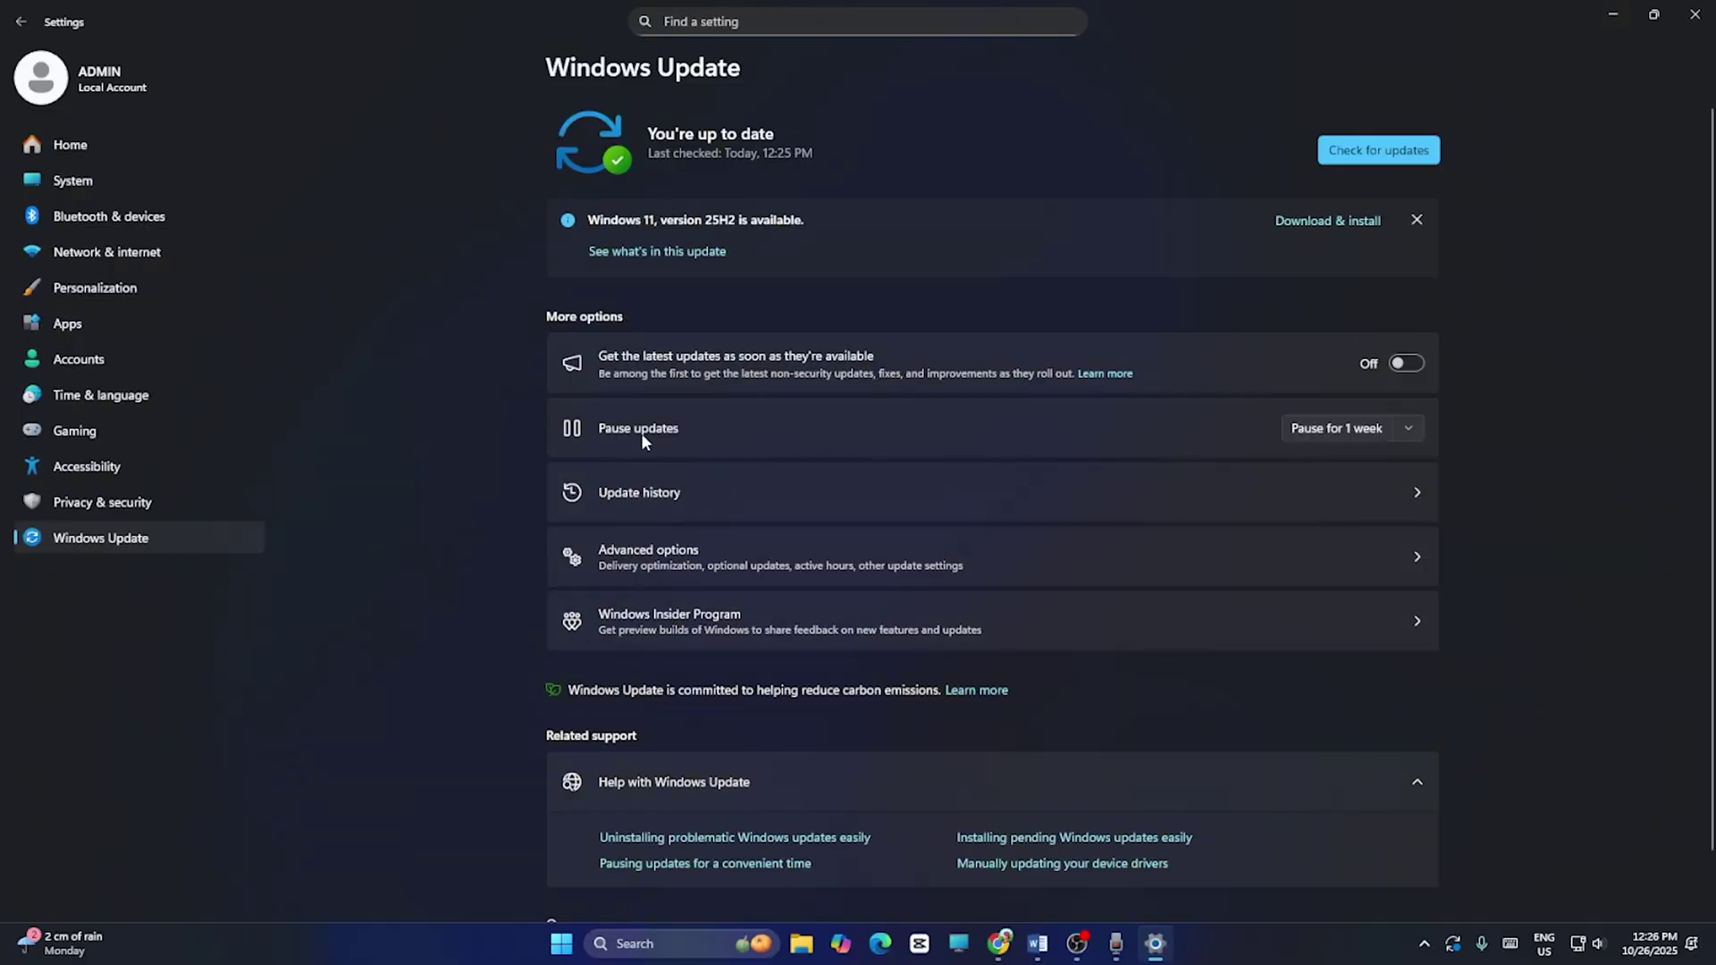
left_click(1398, 429)
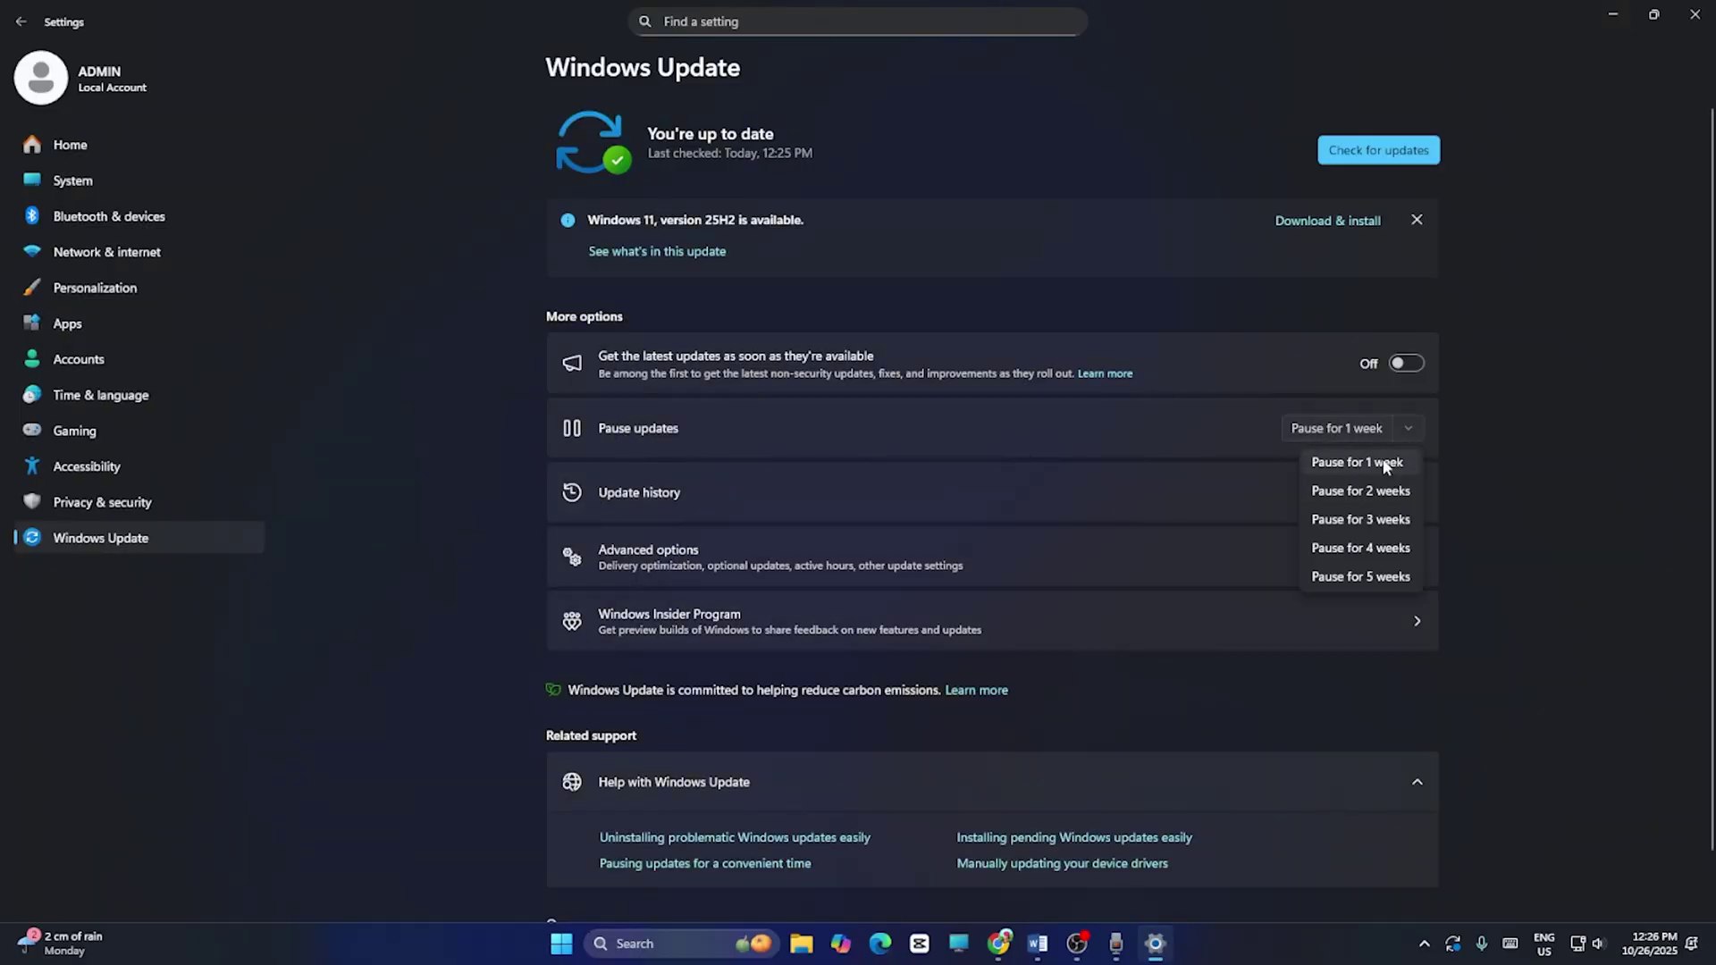
left_click(1396, 520)
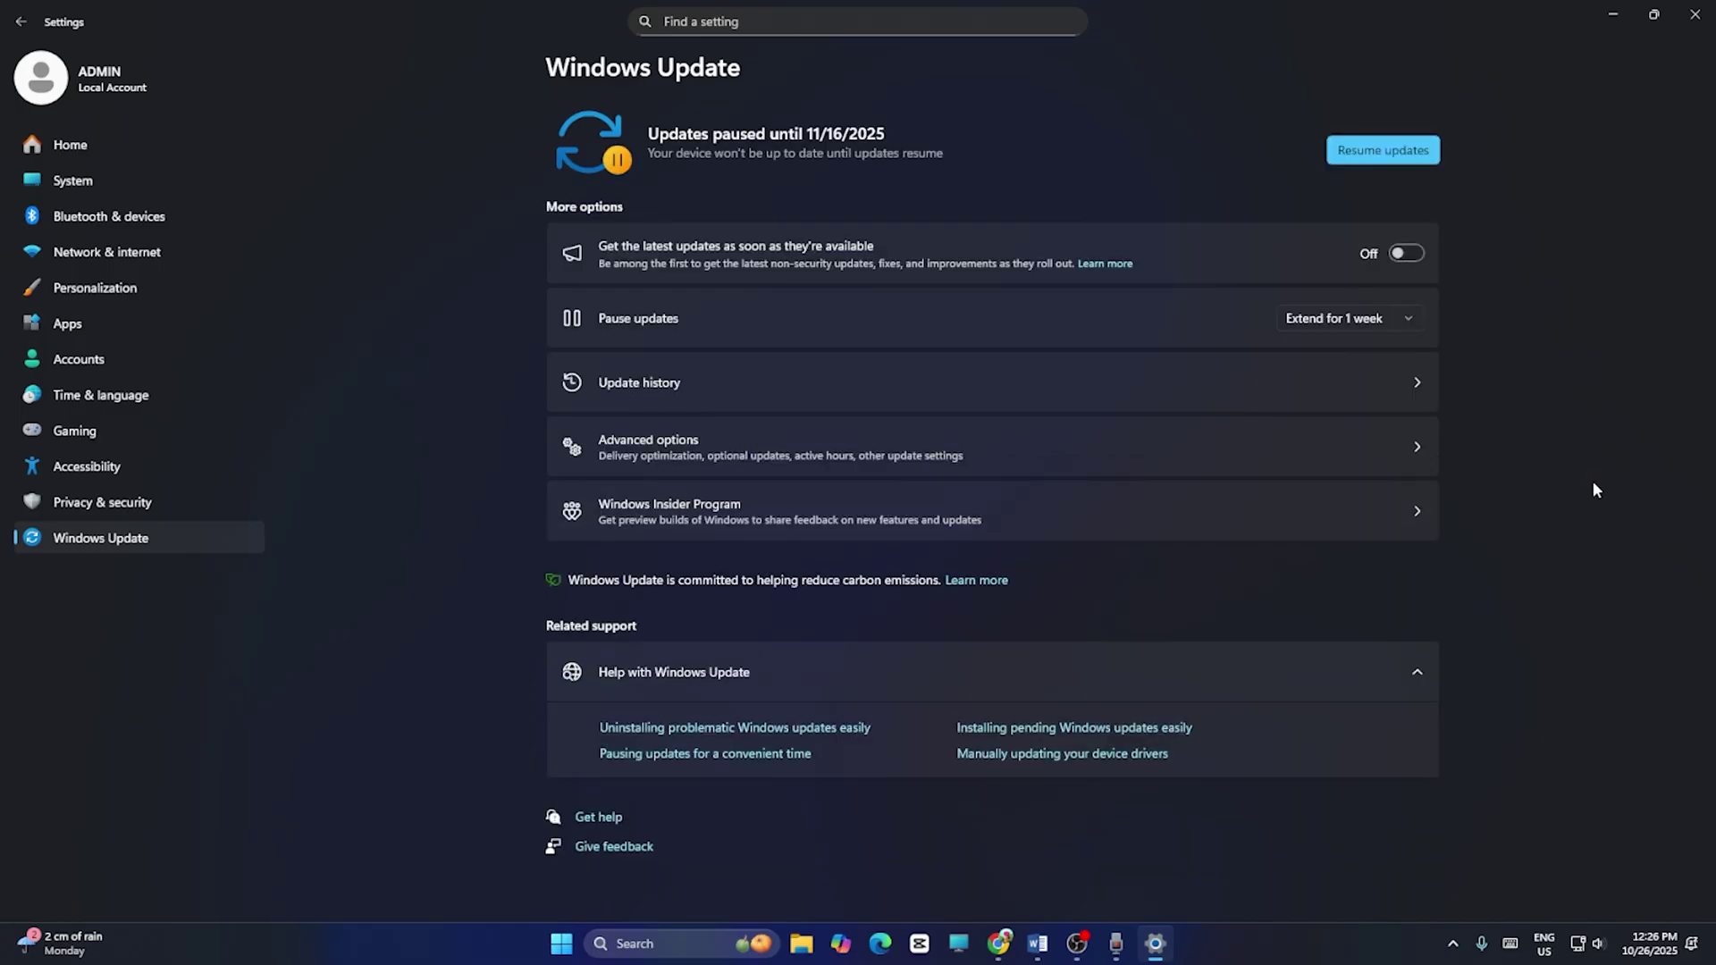
left_click(1382, 150)
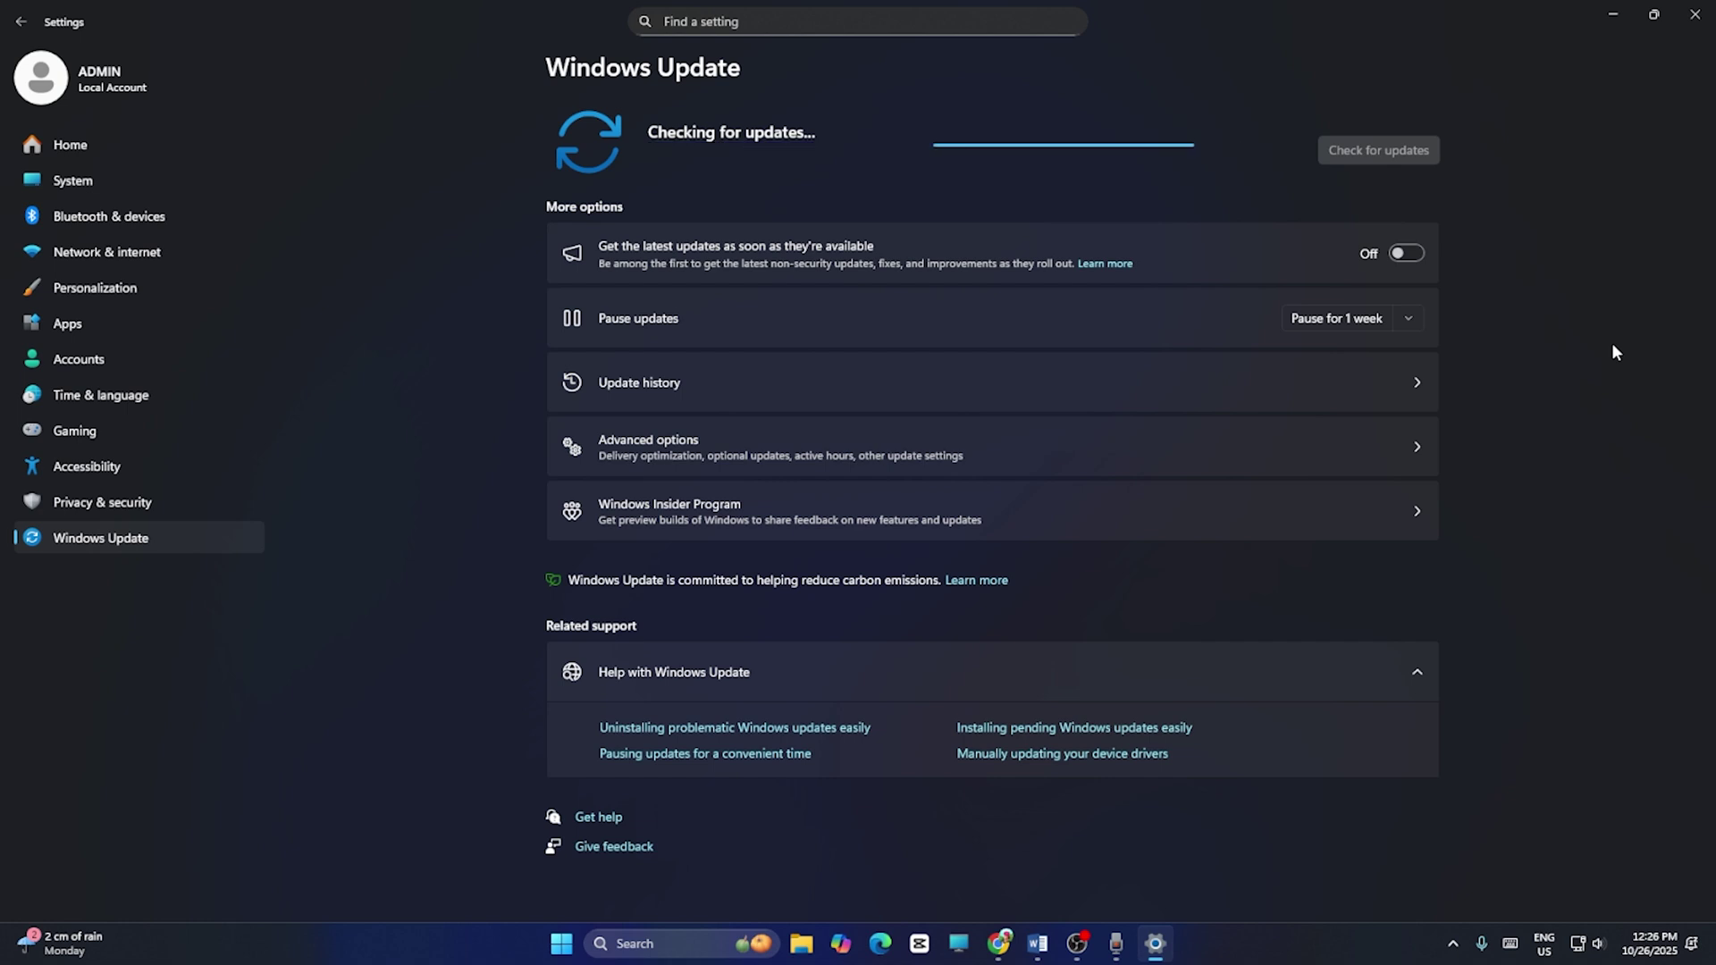
left_click(1694, 14)
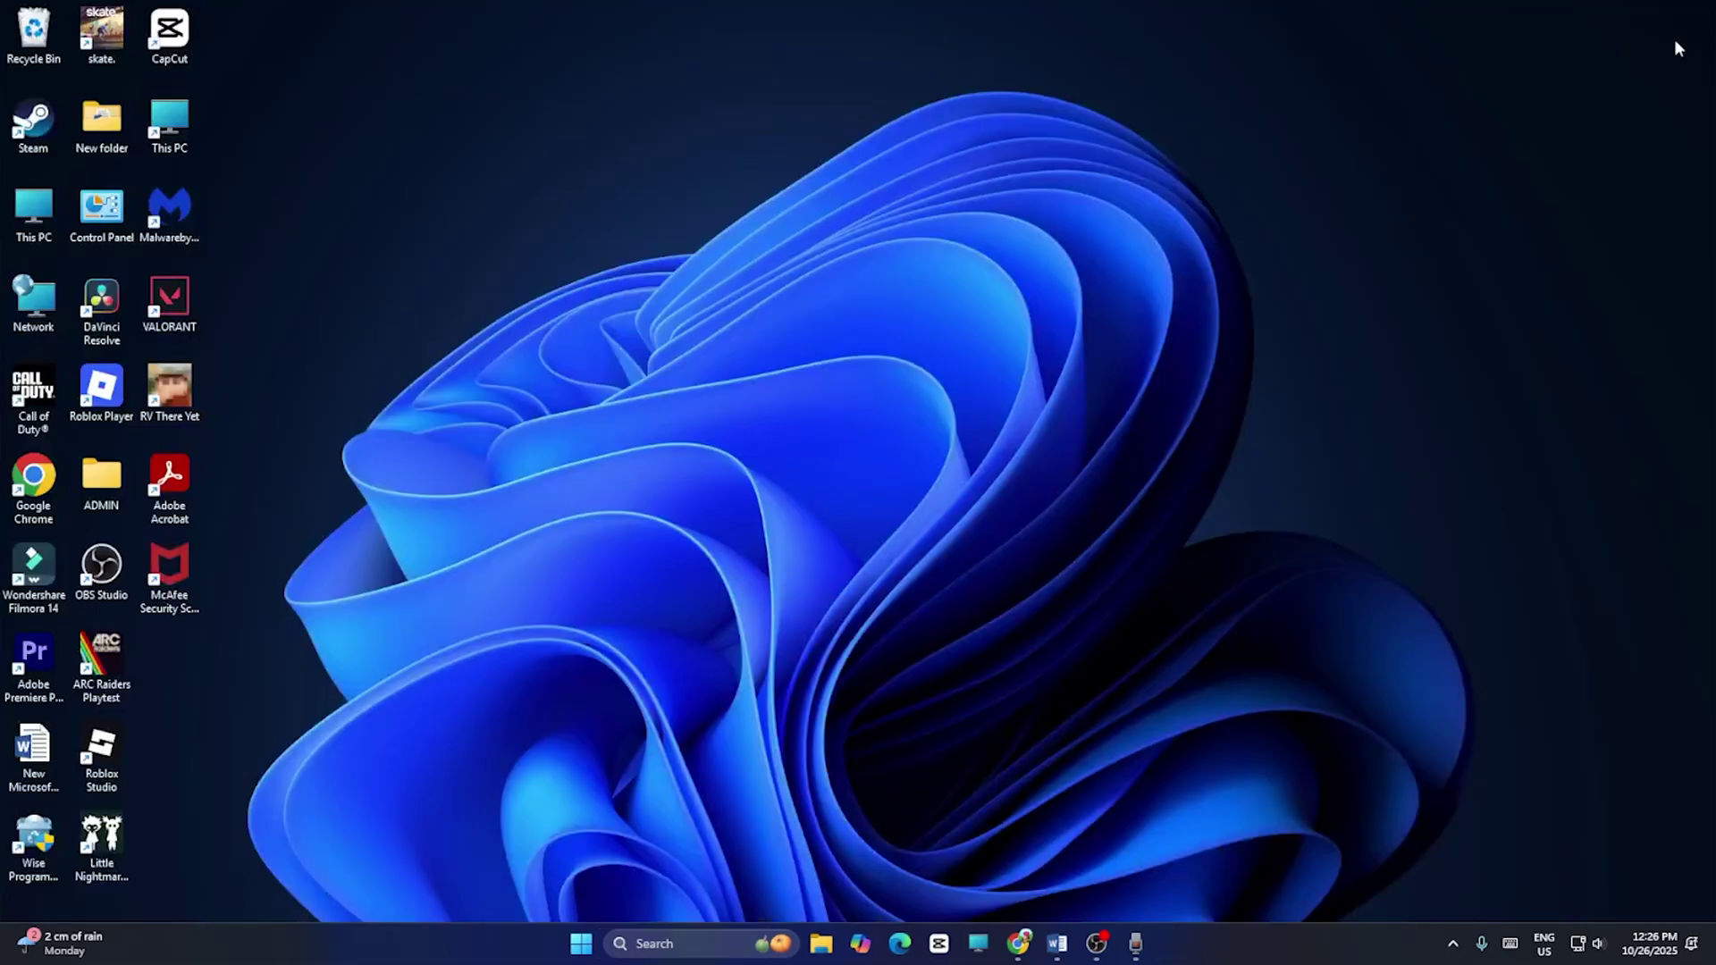
left_click(1057, 943)
scroll(809, 476, "down", 1)
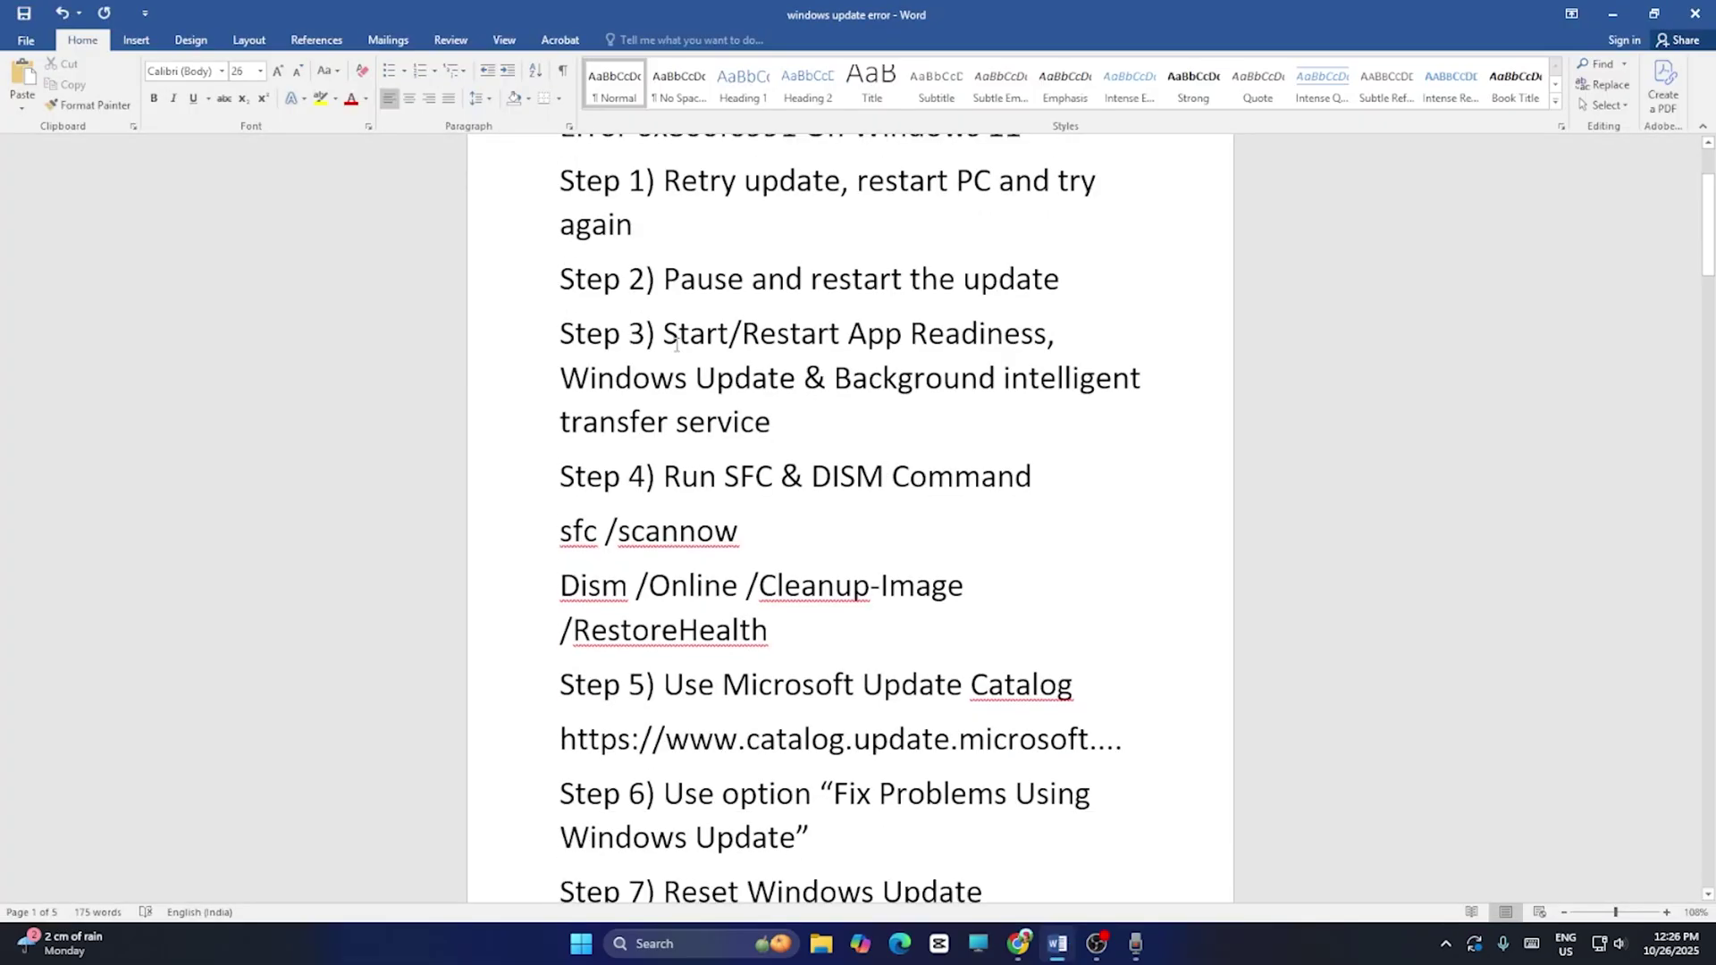
left_click_drag(664, 344, 859, 417)
left_click(987, 417)
left_click(1613, 13)
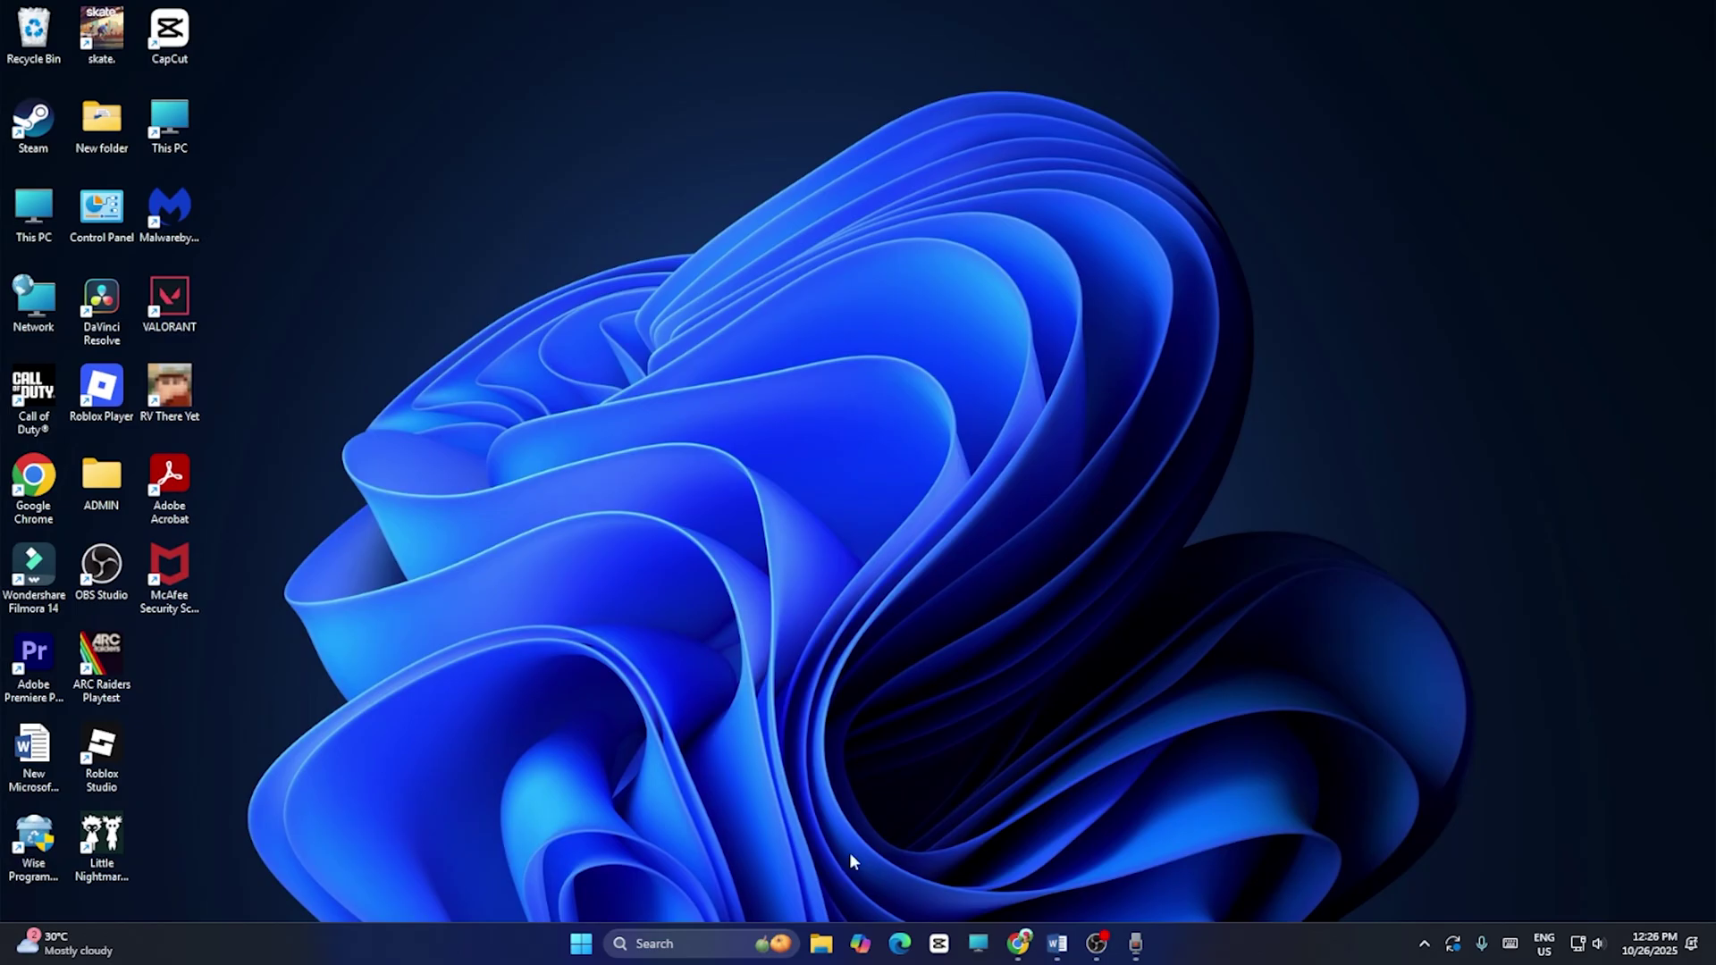
- Open the Services console and start the App Readiness service from its Properties
left_click(681, 945)
type("servic")
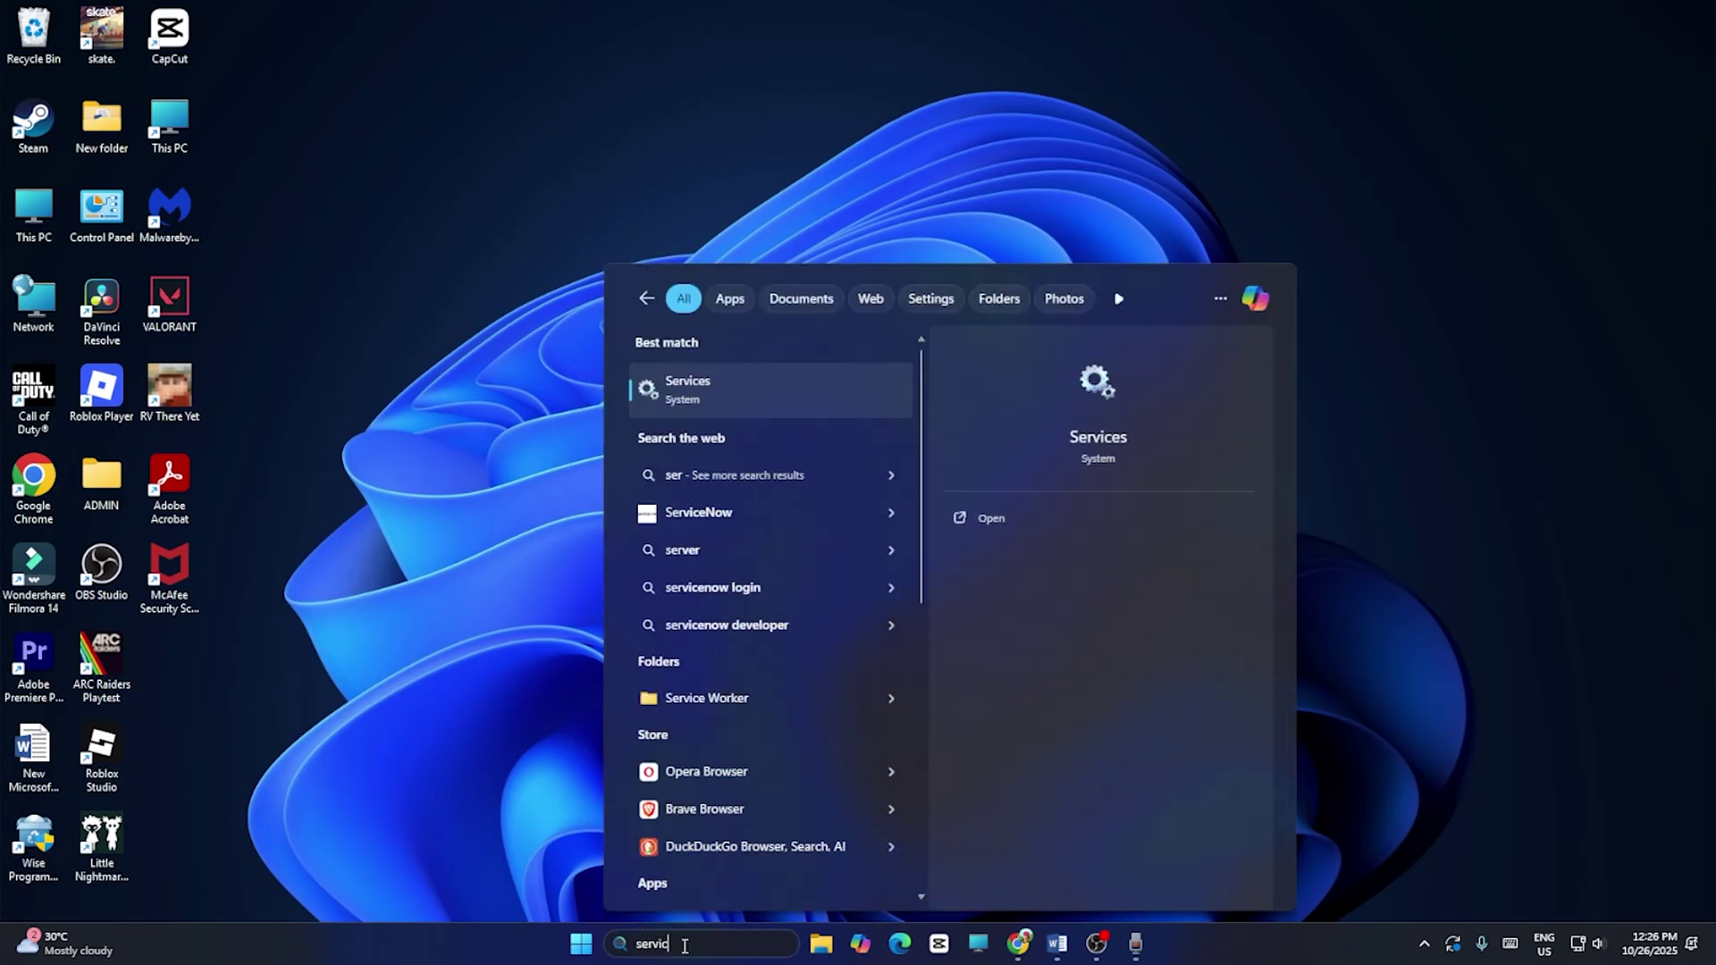
type("es")
left_click(721, 399)
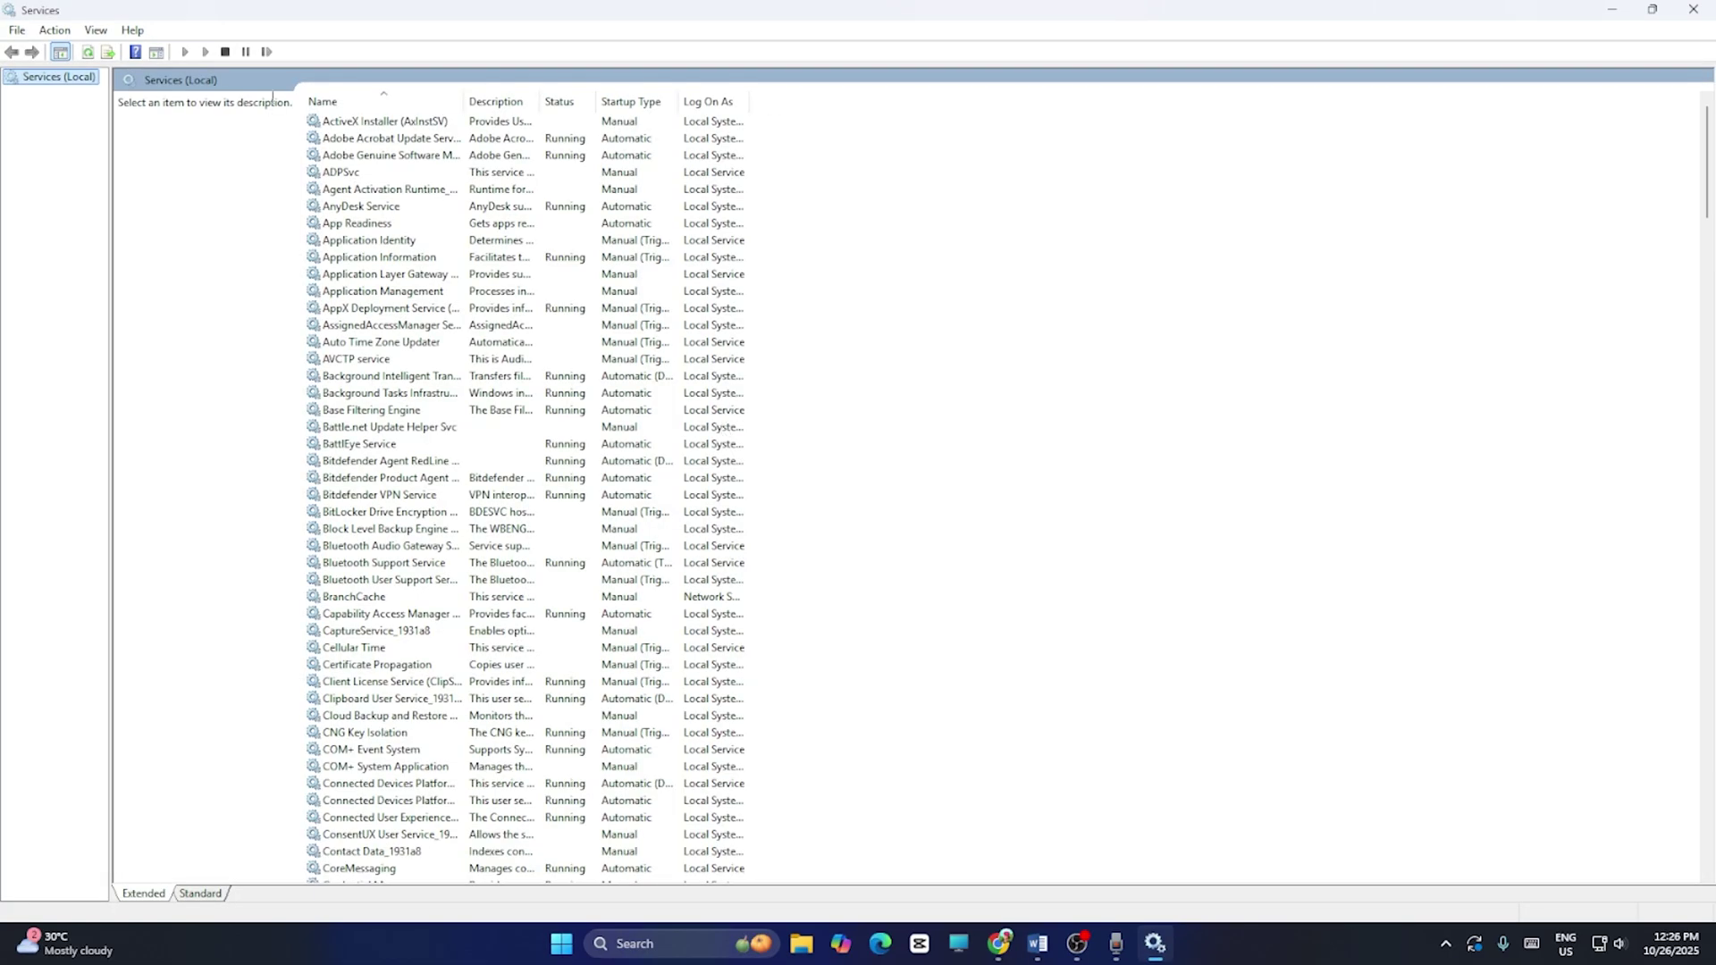
left_click(359, 223)
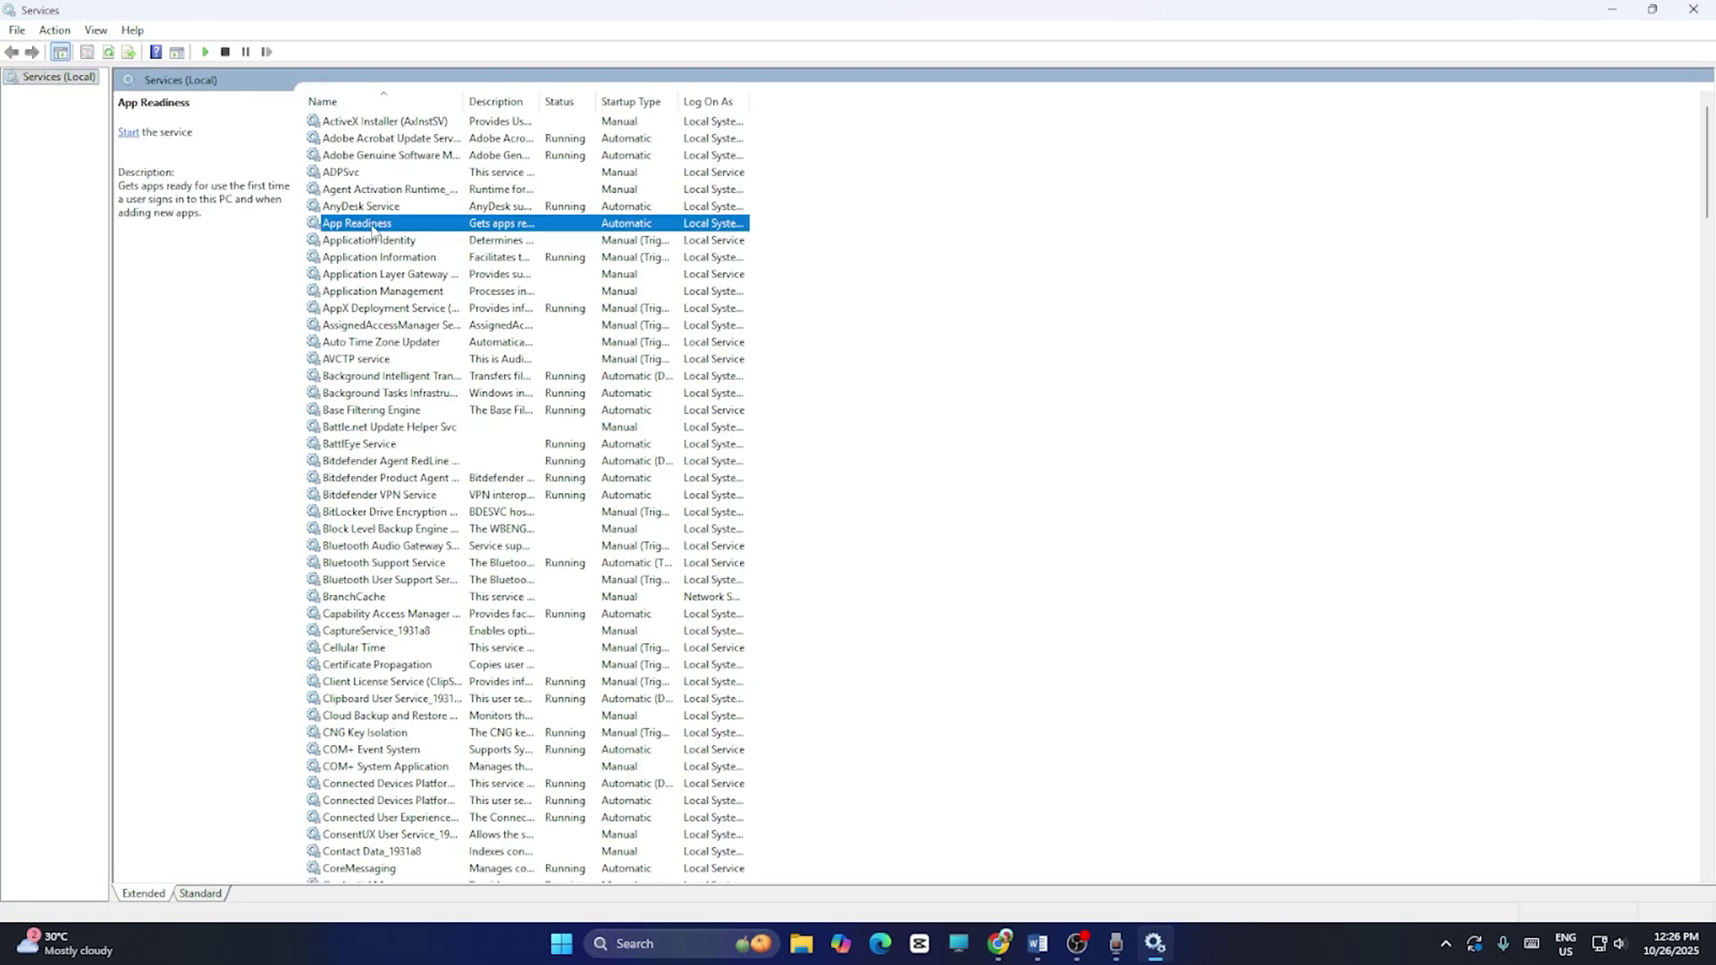
right_click(373, 231)
left_click(430, 398)
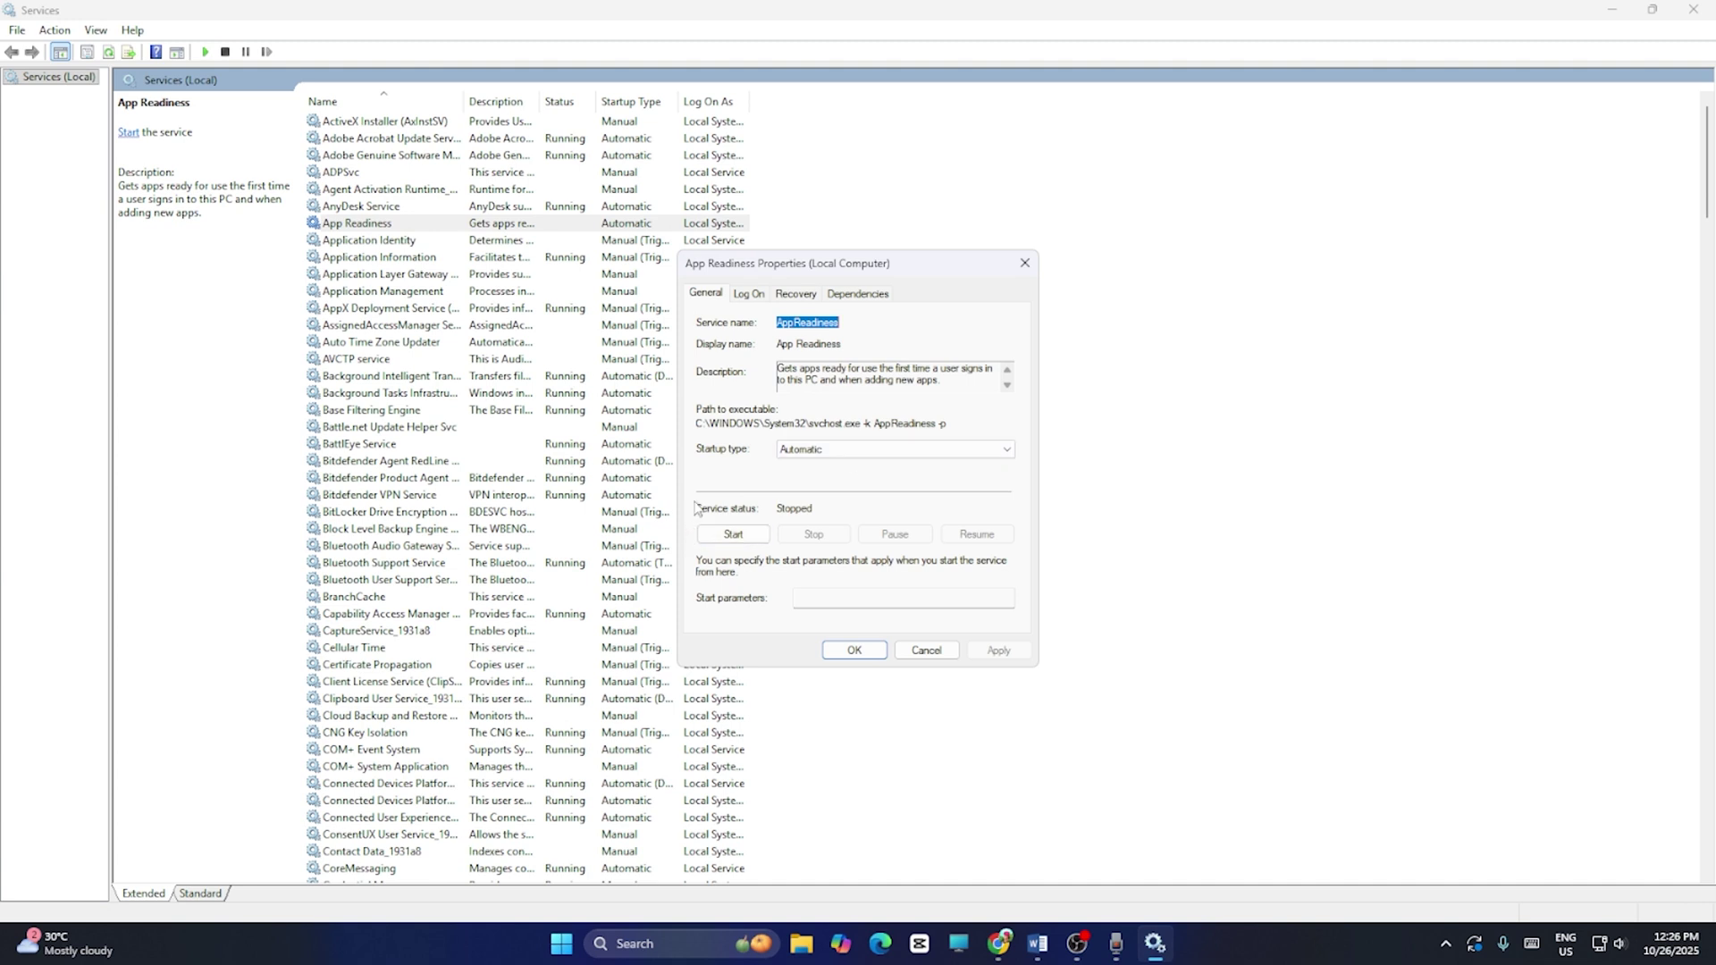
left_click(756, 534)
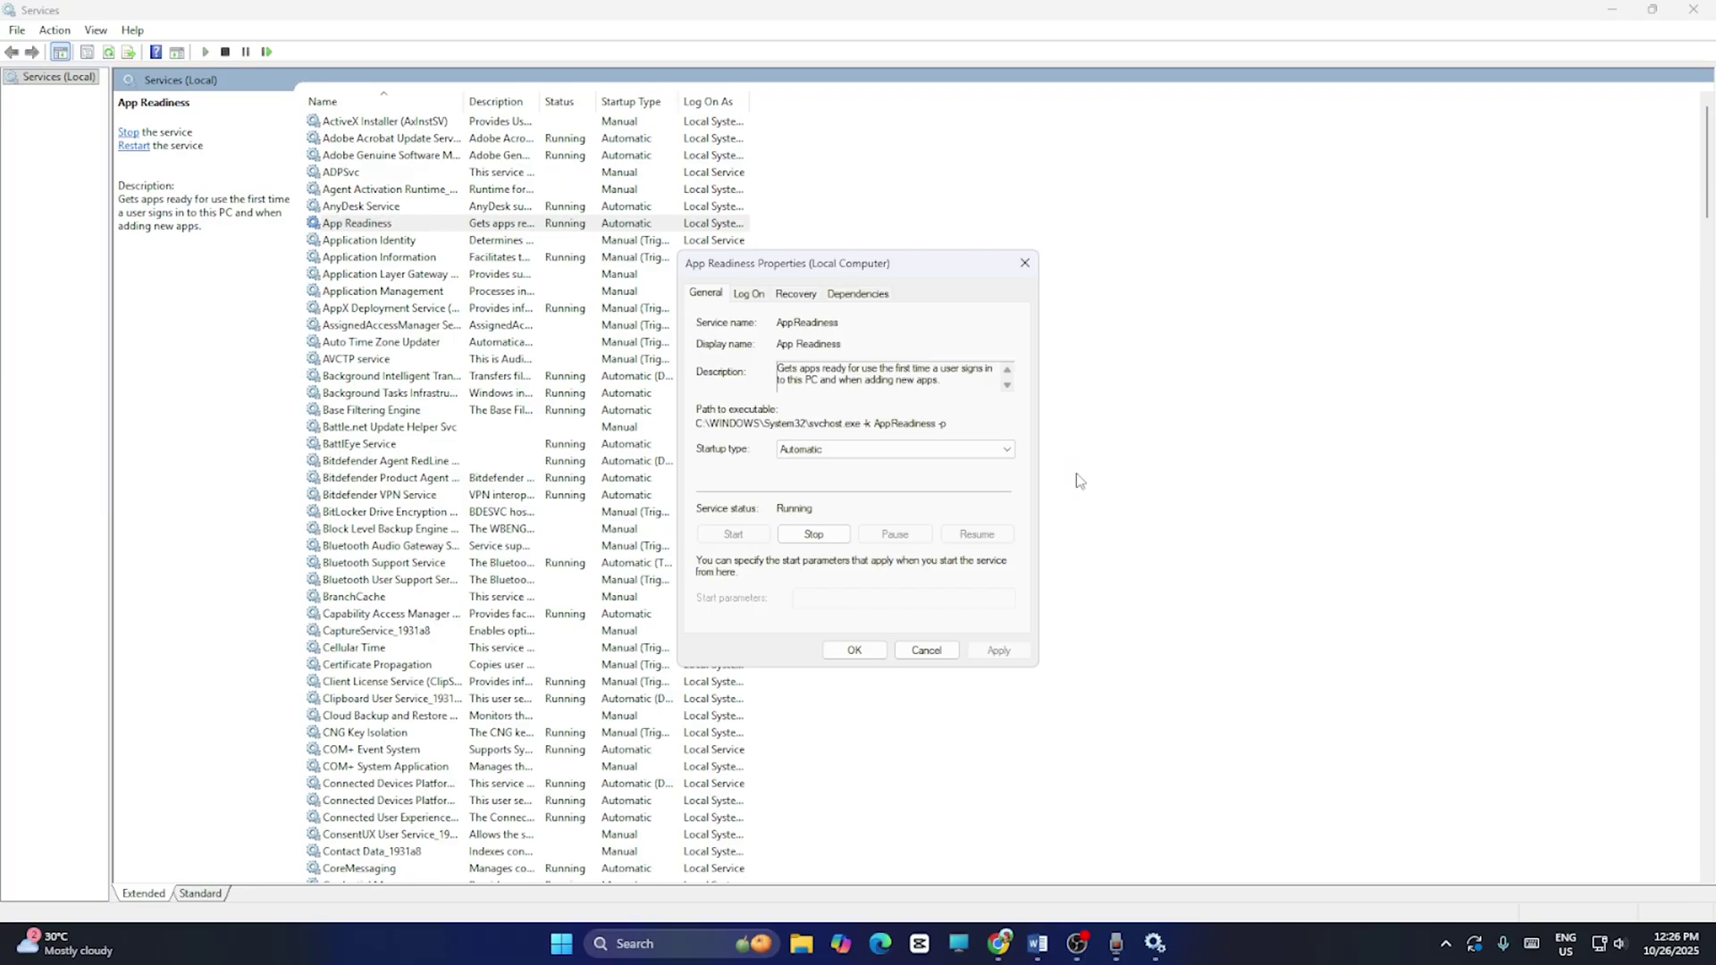
left_click(1025, 263)
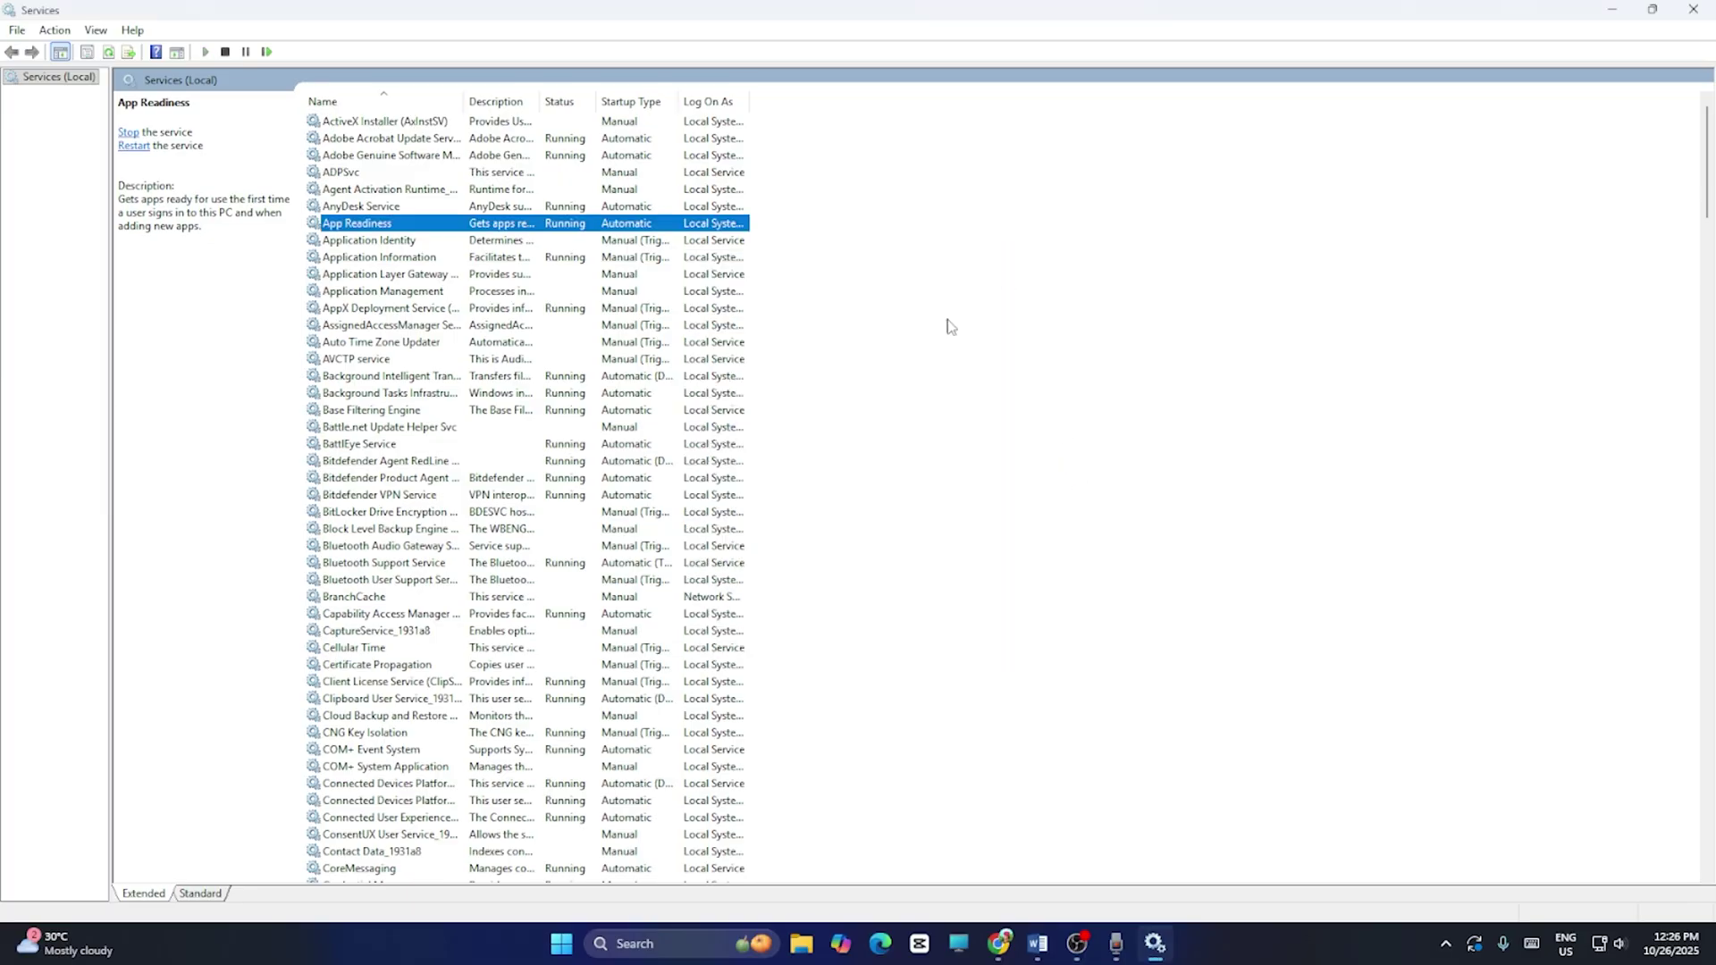
- Apply Automatic startup to the Background Intelligent Transfer Service, then stop and start it
left_click(414, 384)
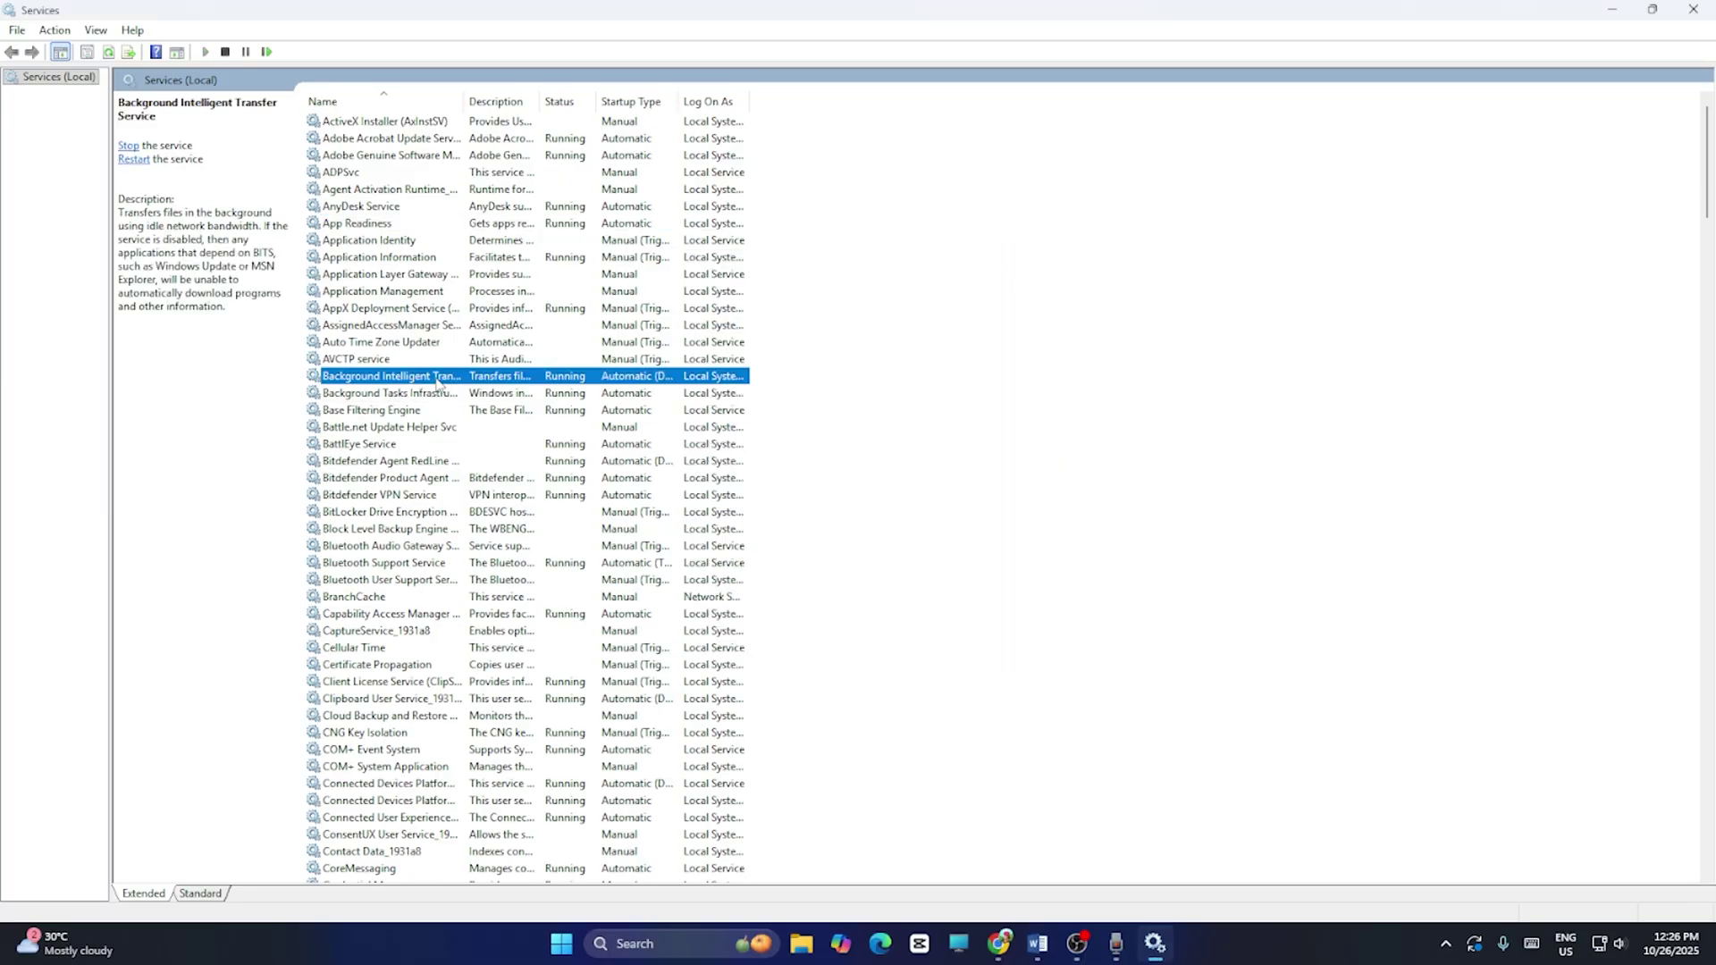
right_click(438, 382)
left_click(502, 552)
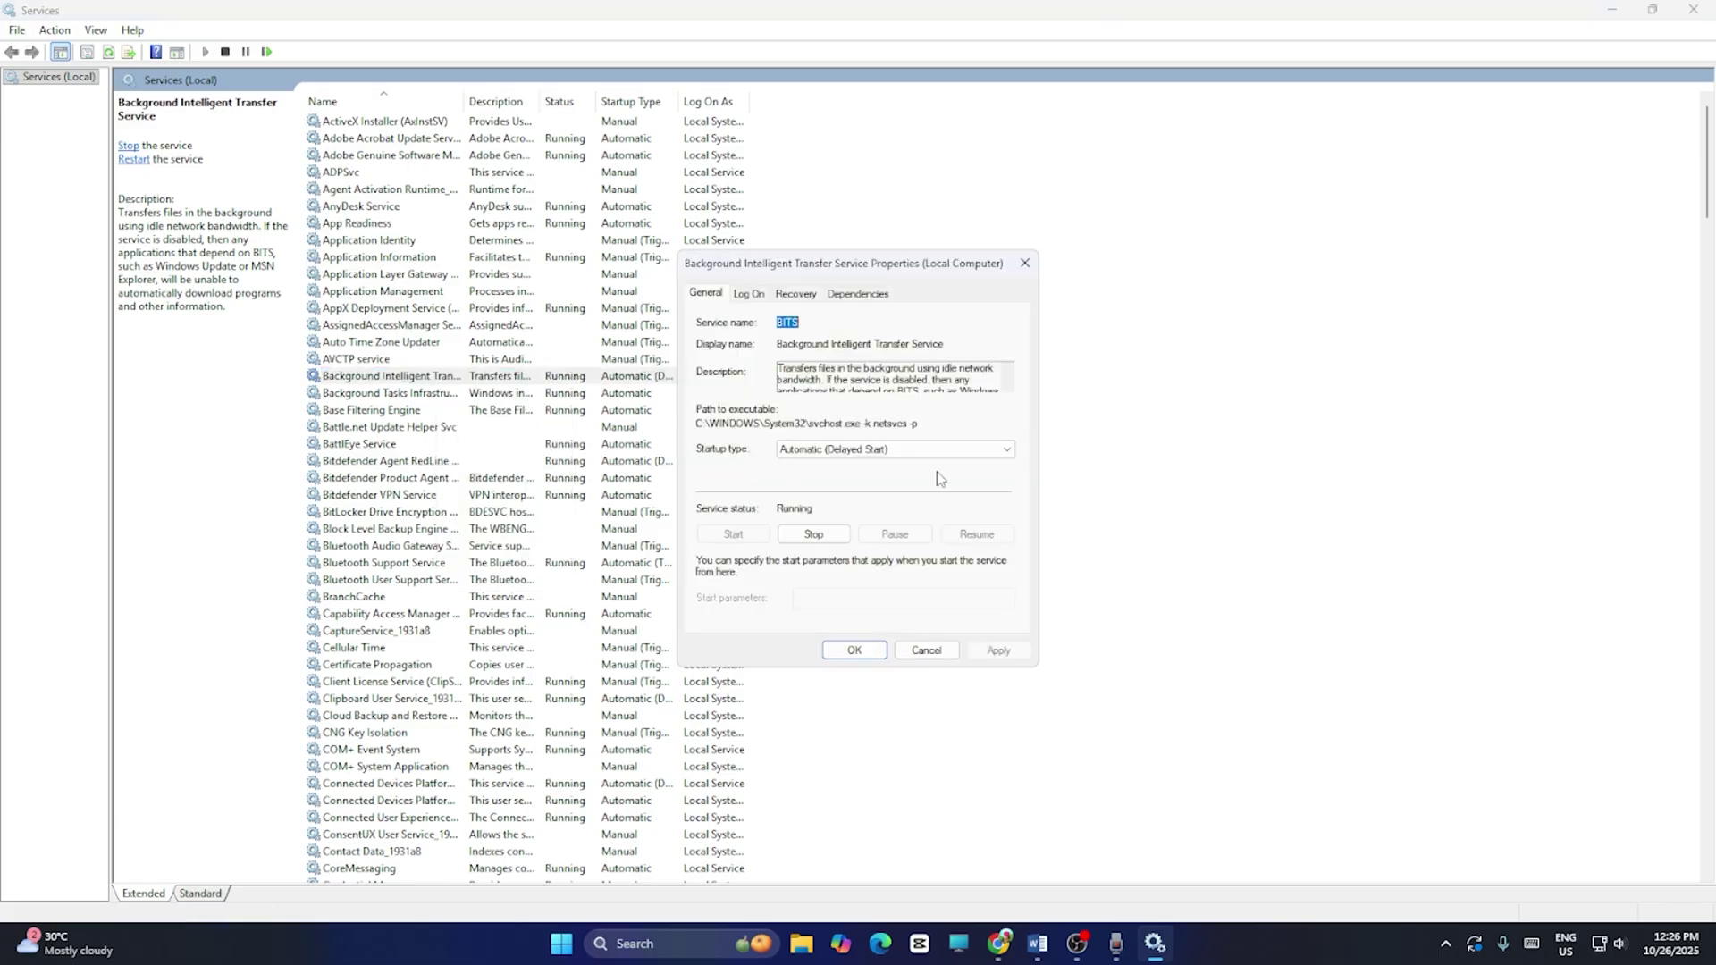
left_click(894, 449)
left_click(793, 474)
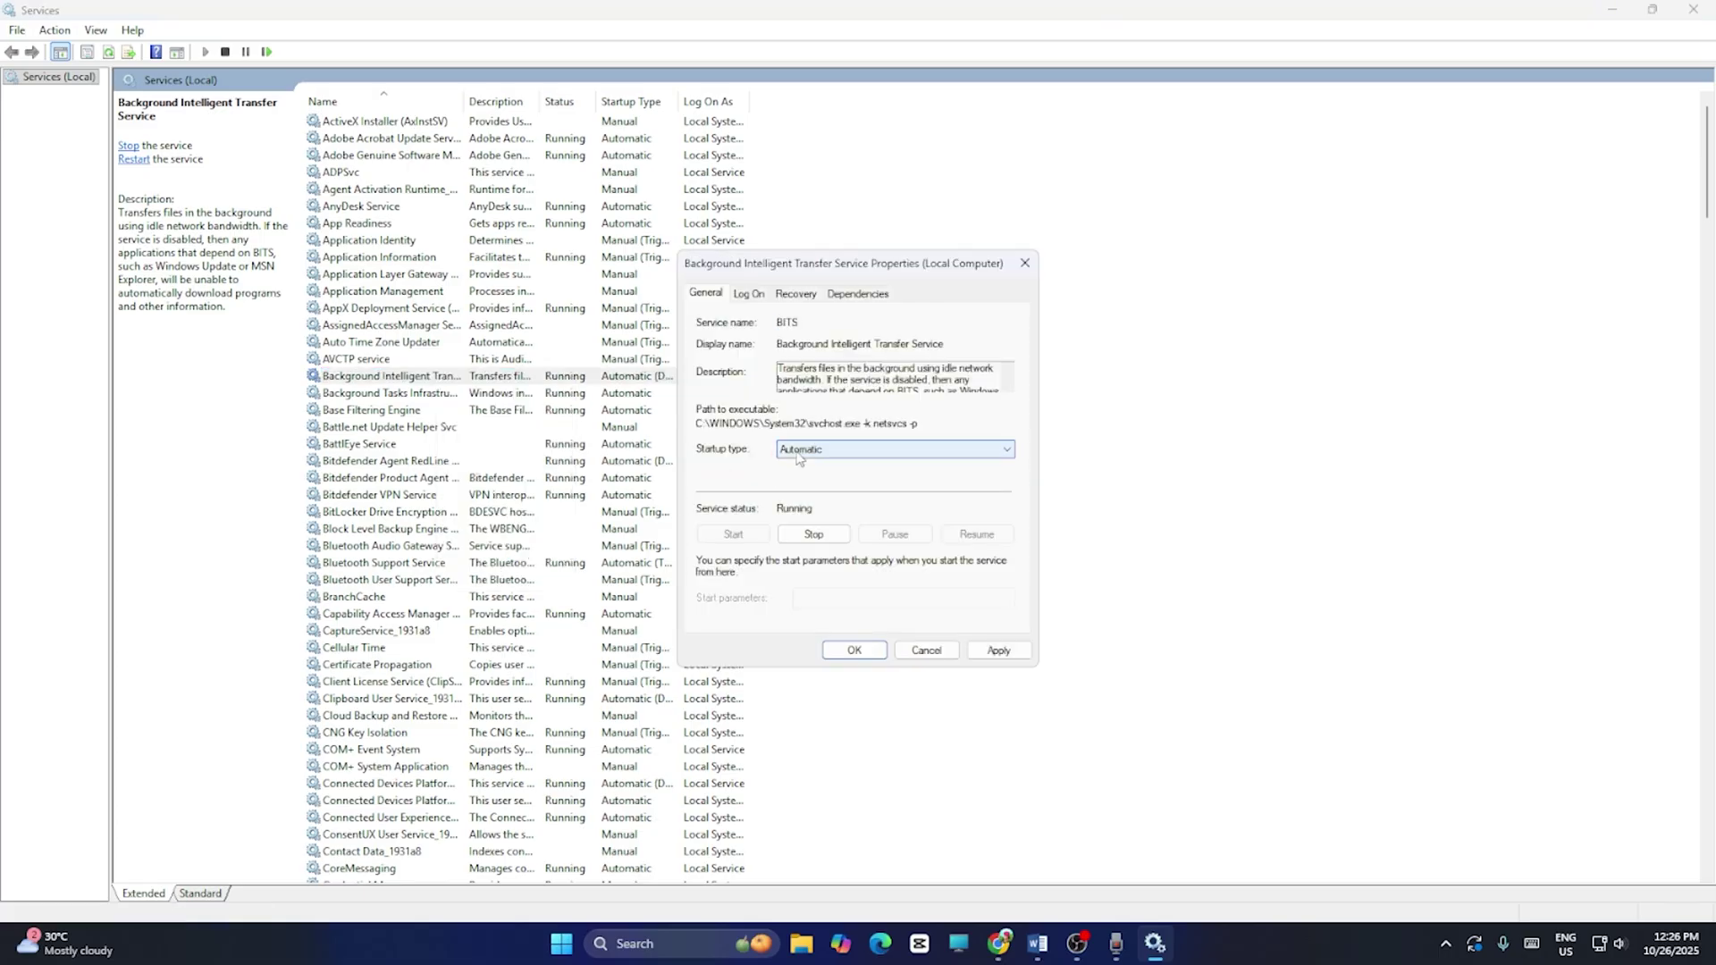
left_click(999, 649)
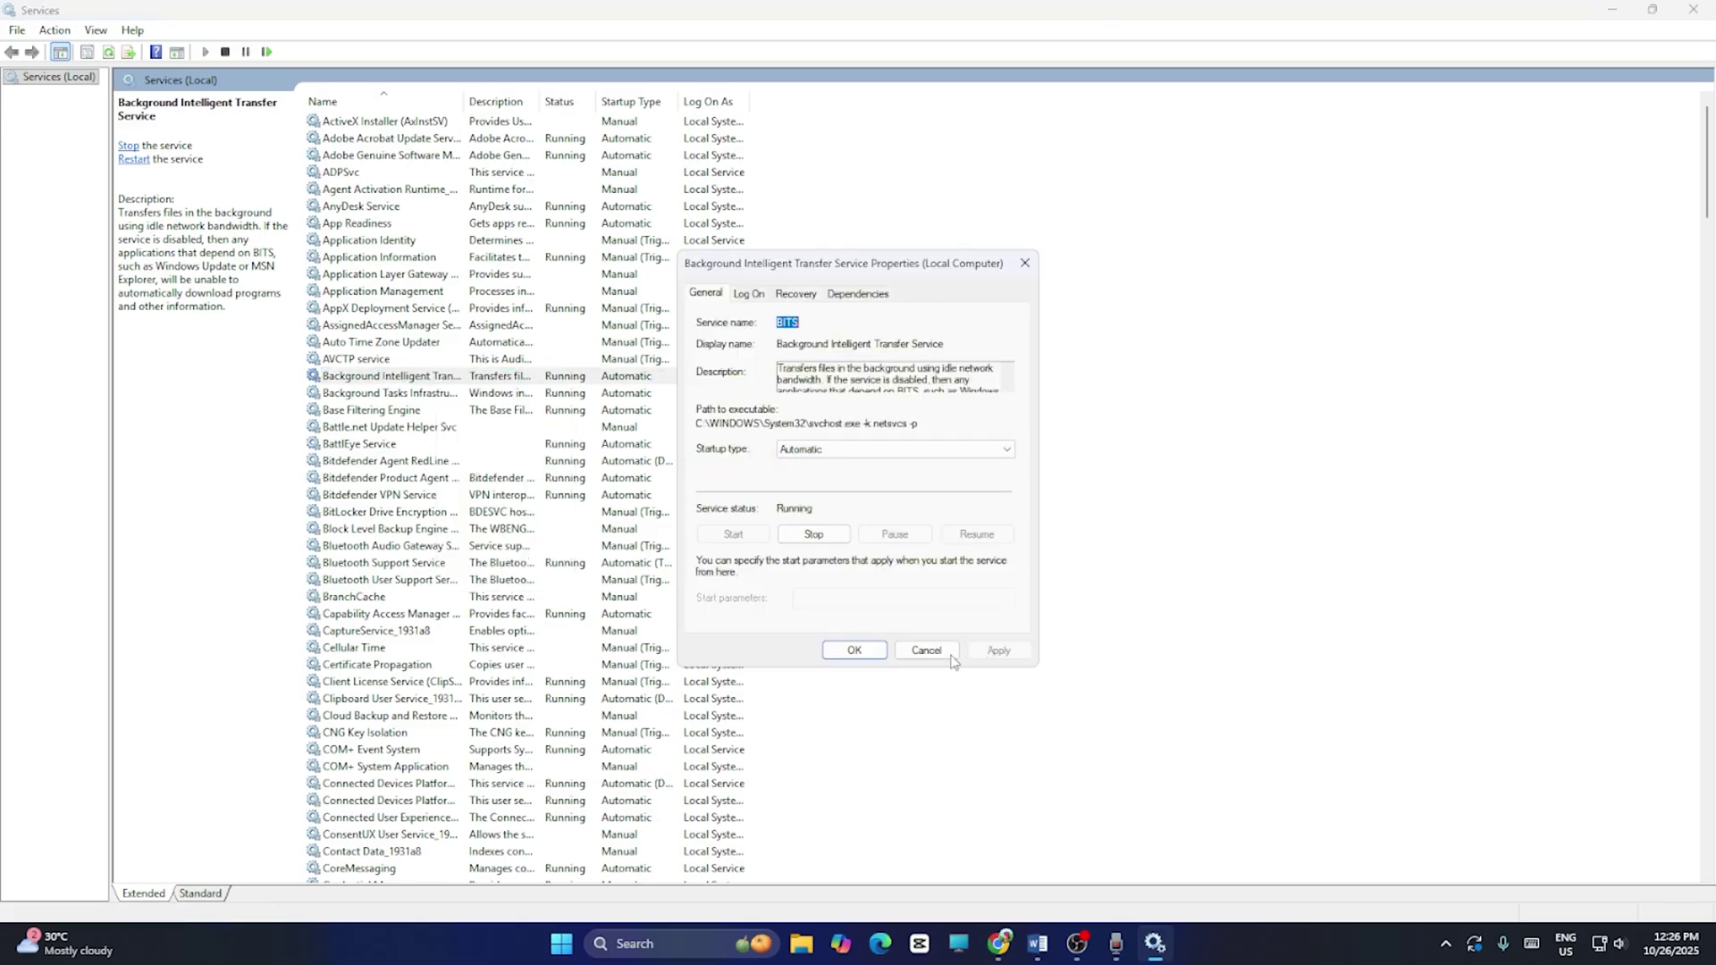
left_click(795, 532)
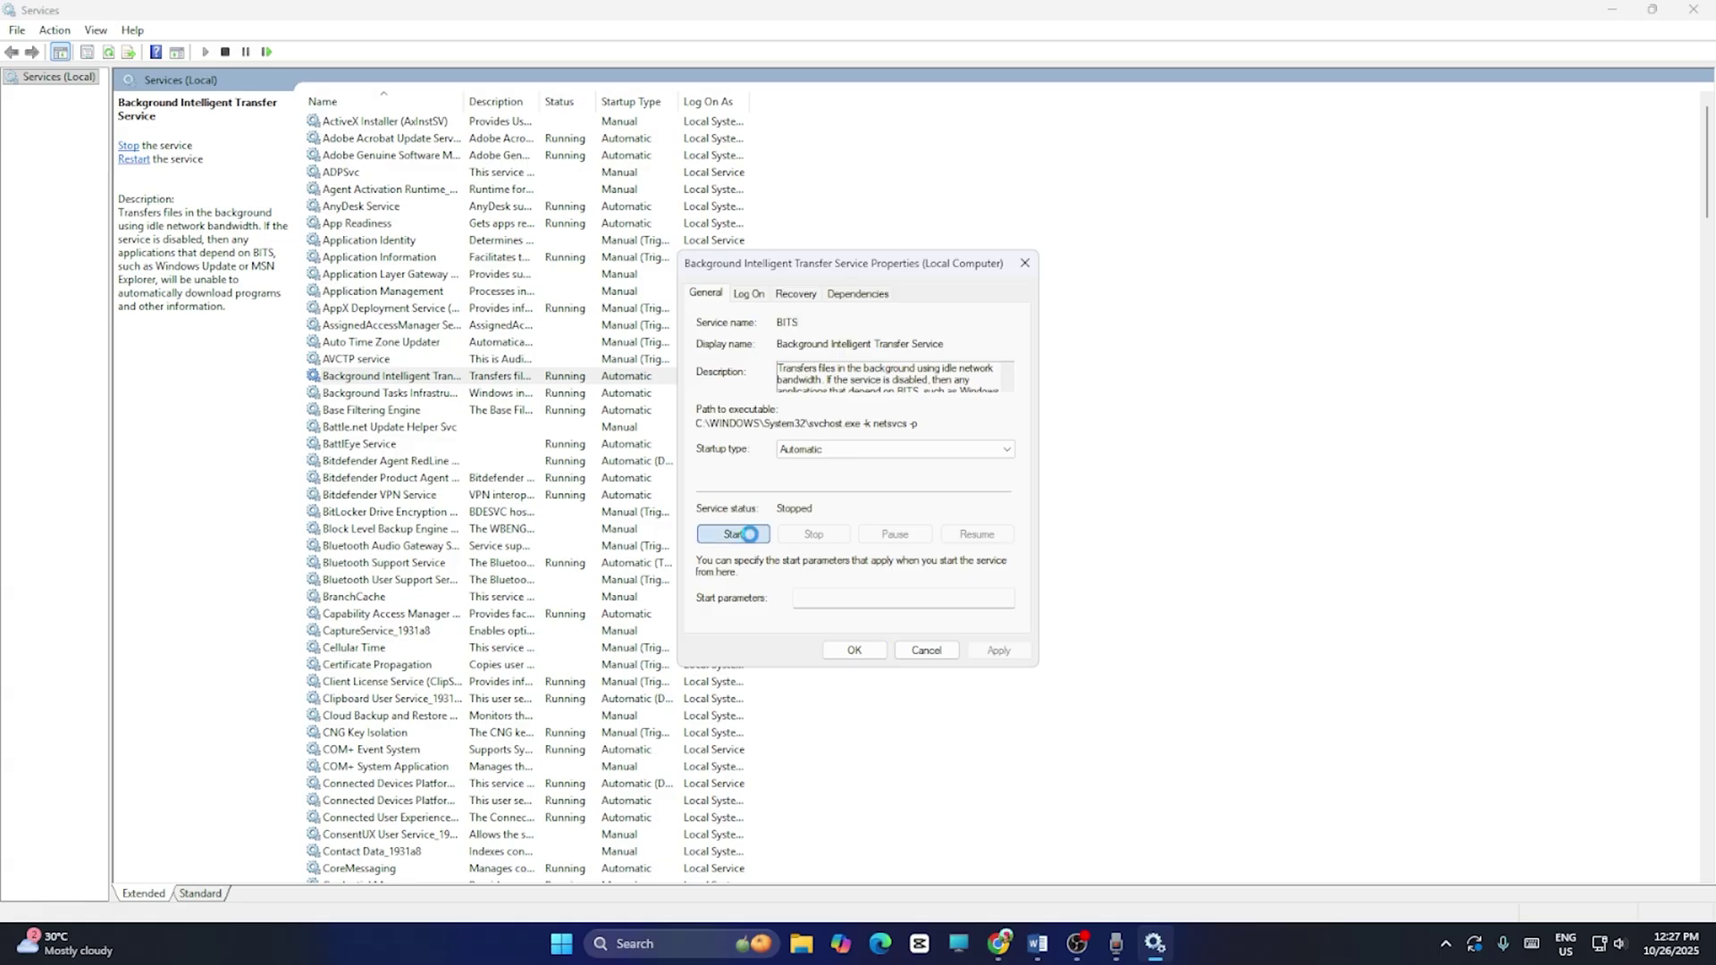
left_click(732, 533)
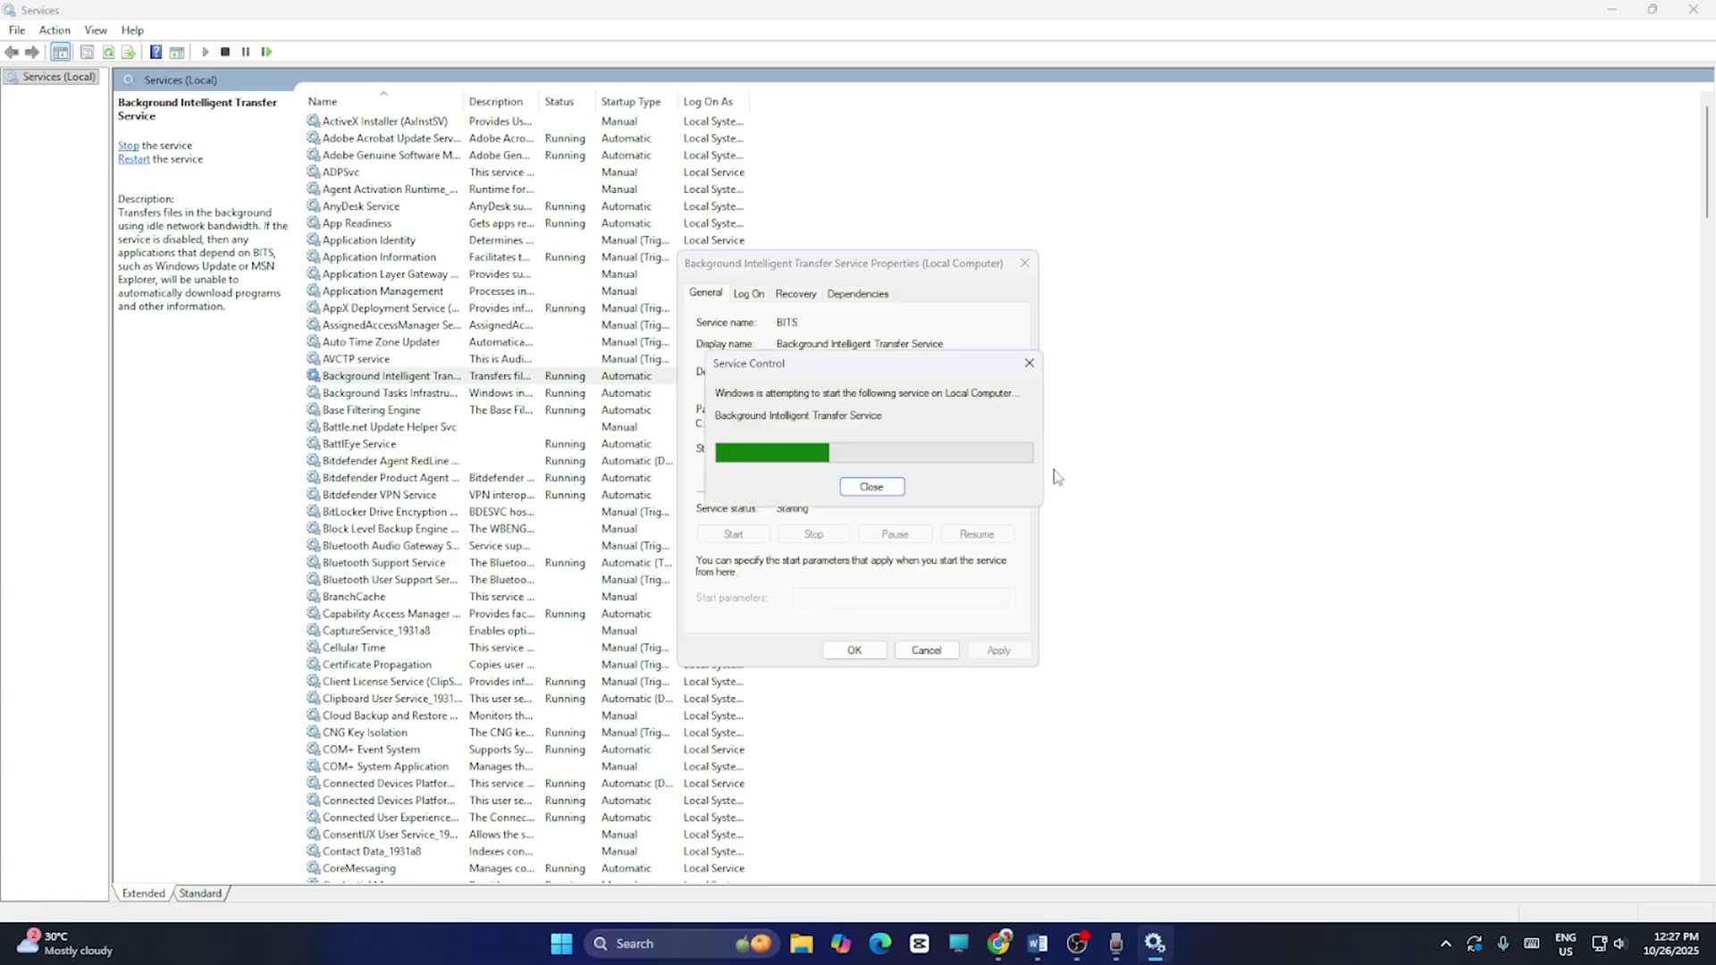
left_click(1025, 263)
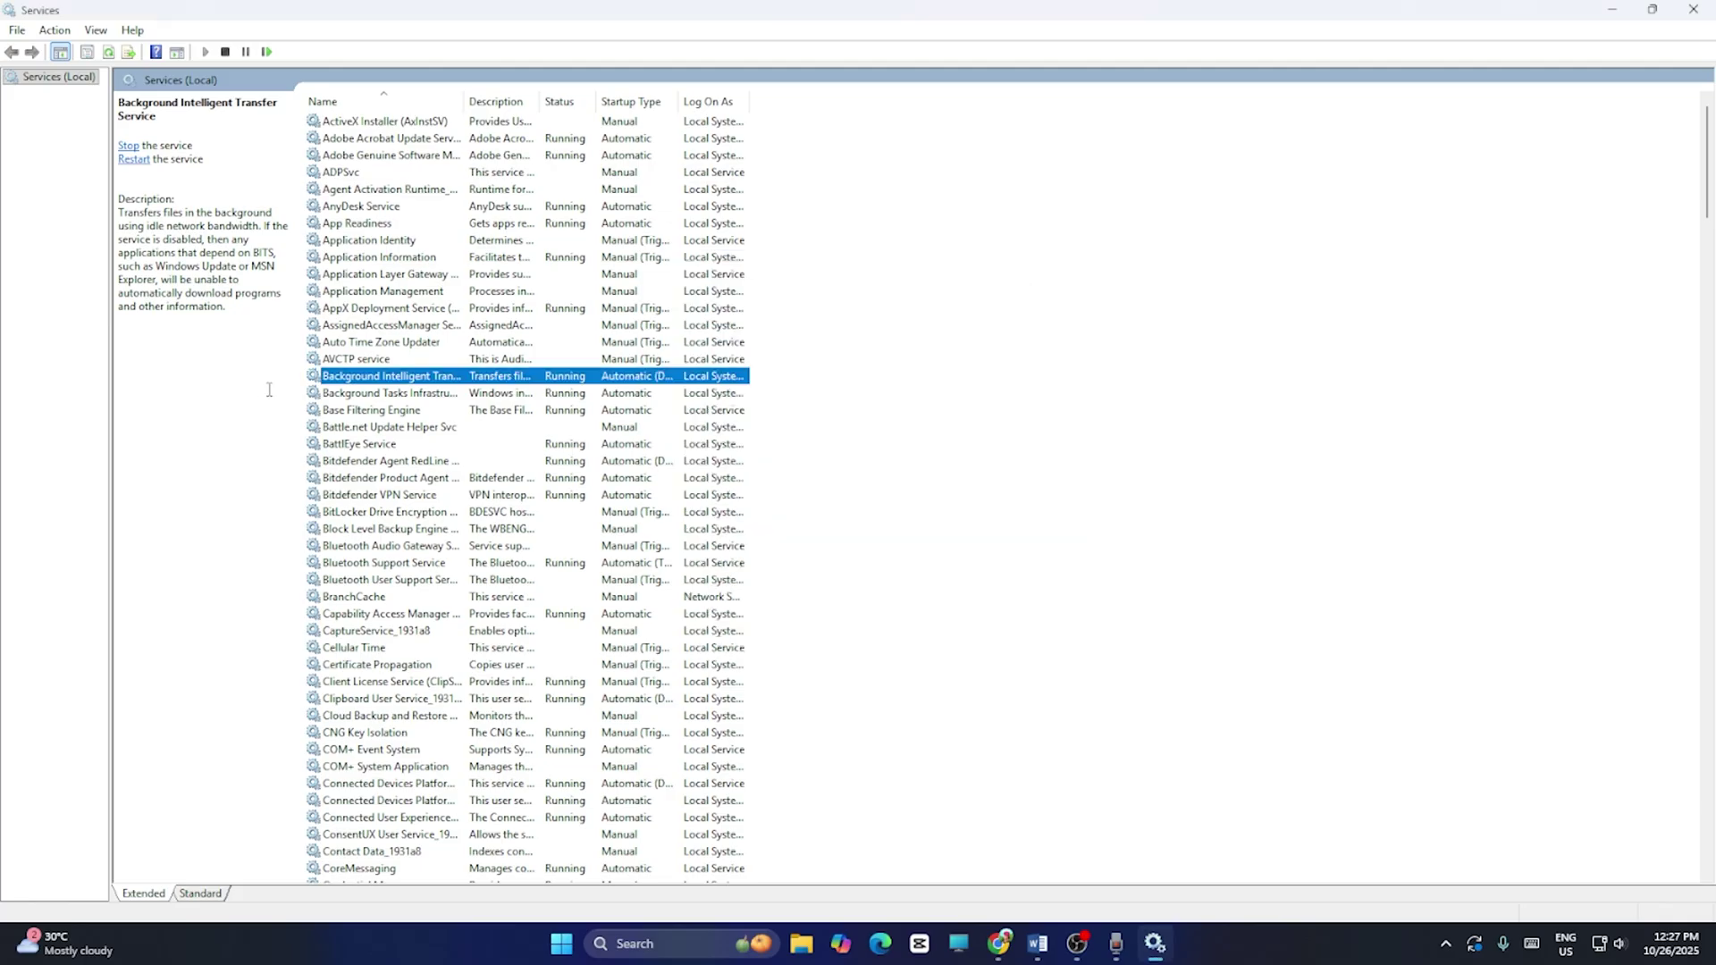
- Run an action from the BITS context menu, then scroll the services list to Windows Update
right_click(410, 380)
left_click(483, 469)
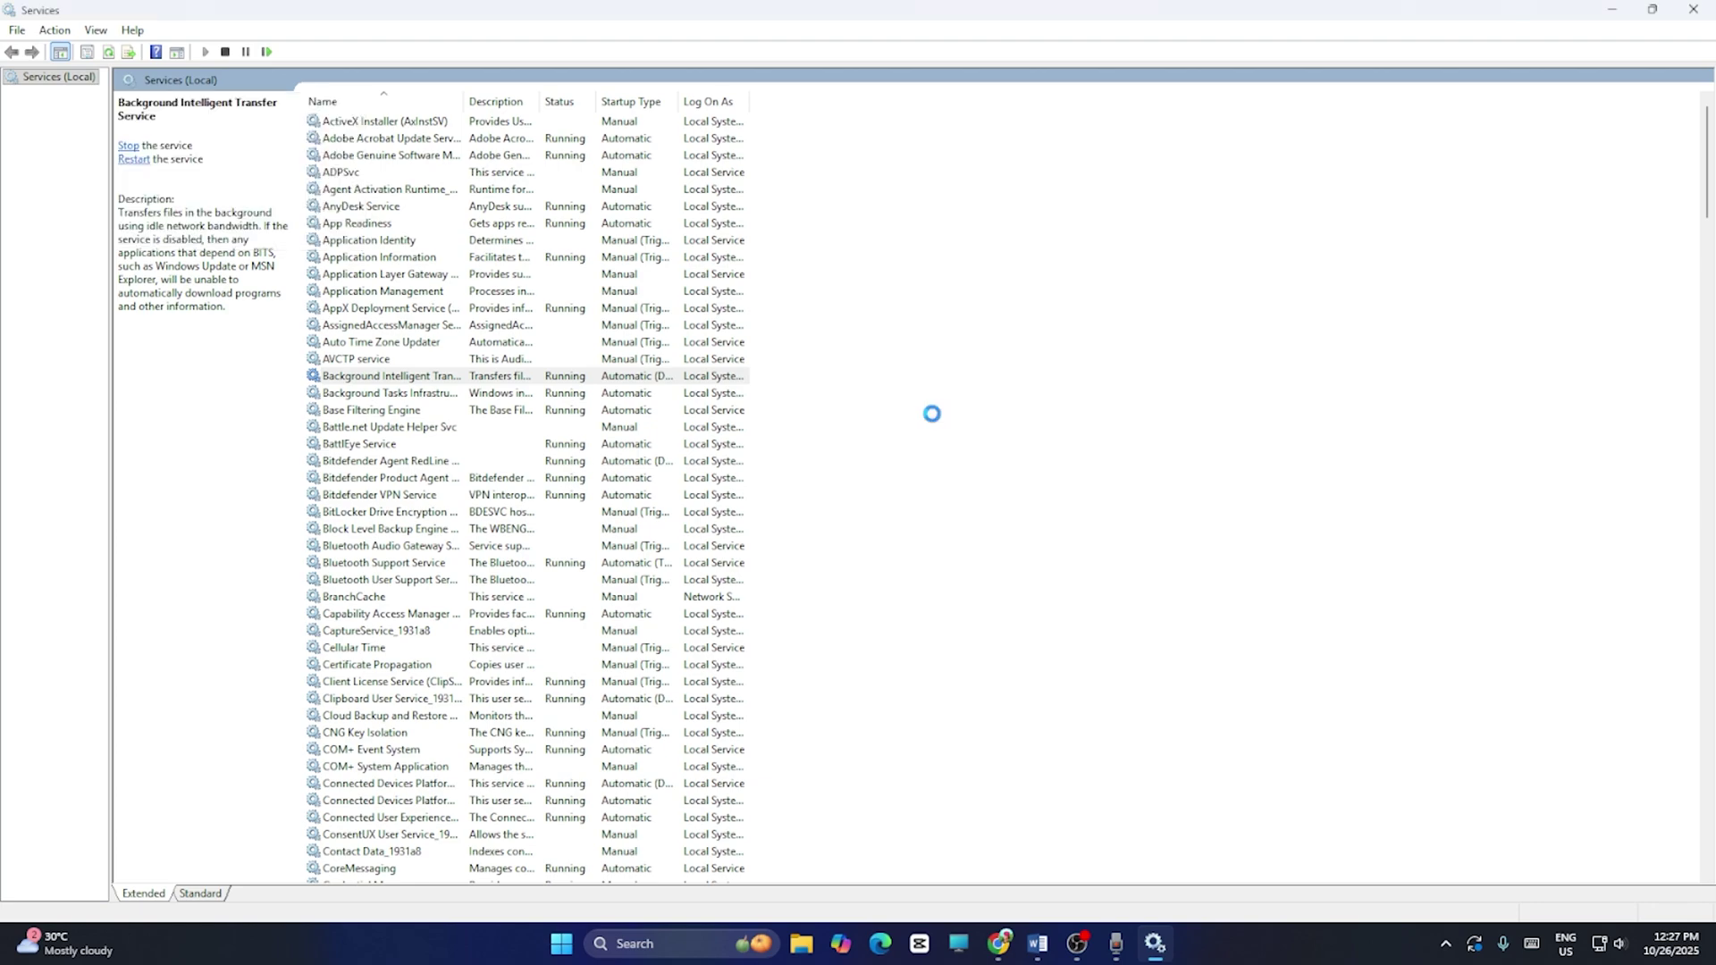
left_click(1703, 331)
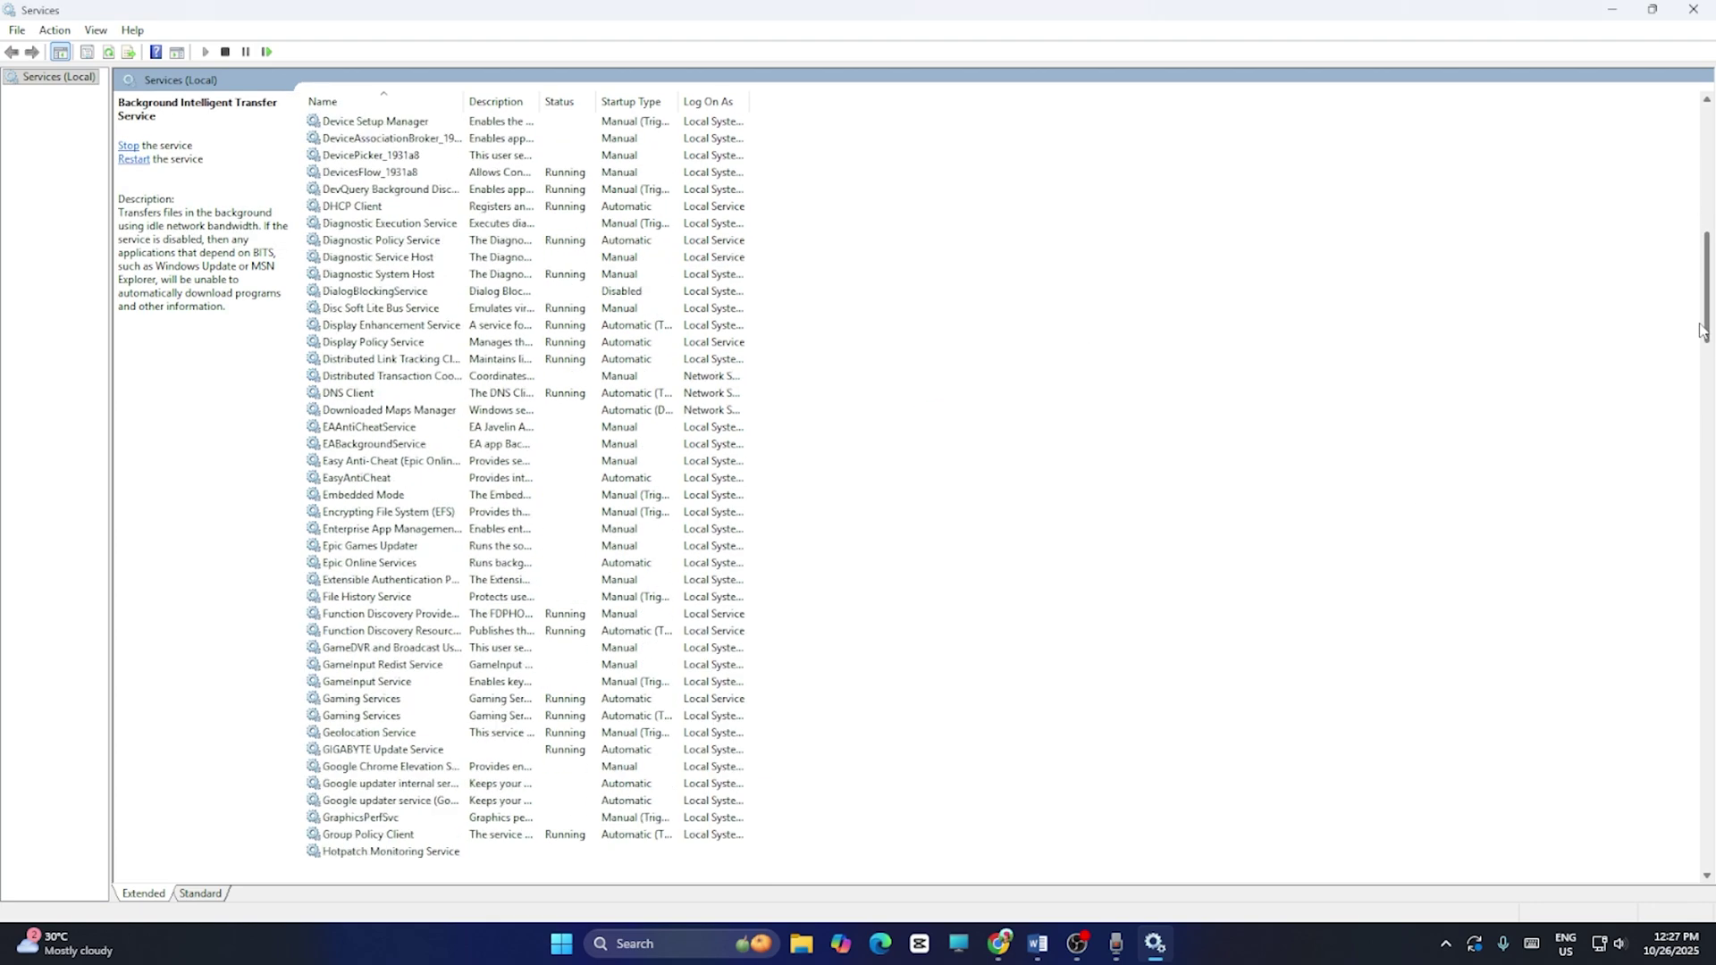
left_click_drag(1702, 331, 1702, 872)
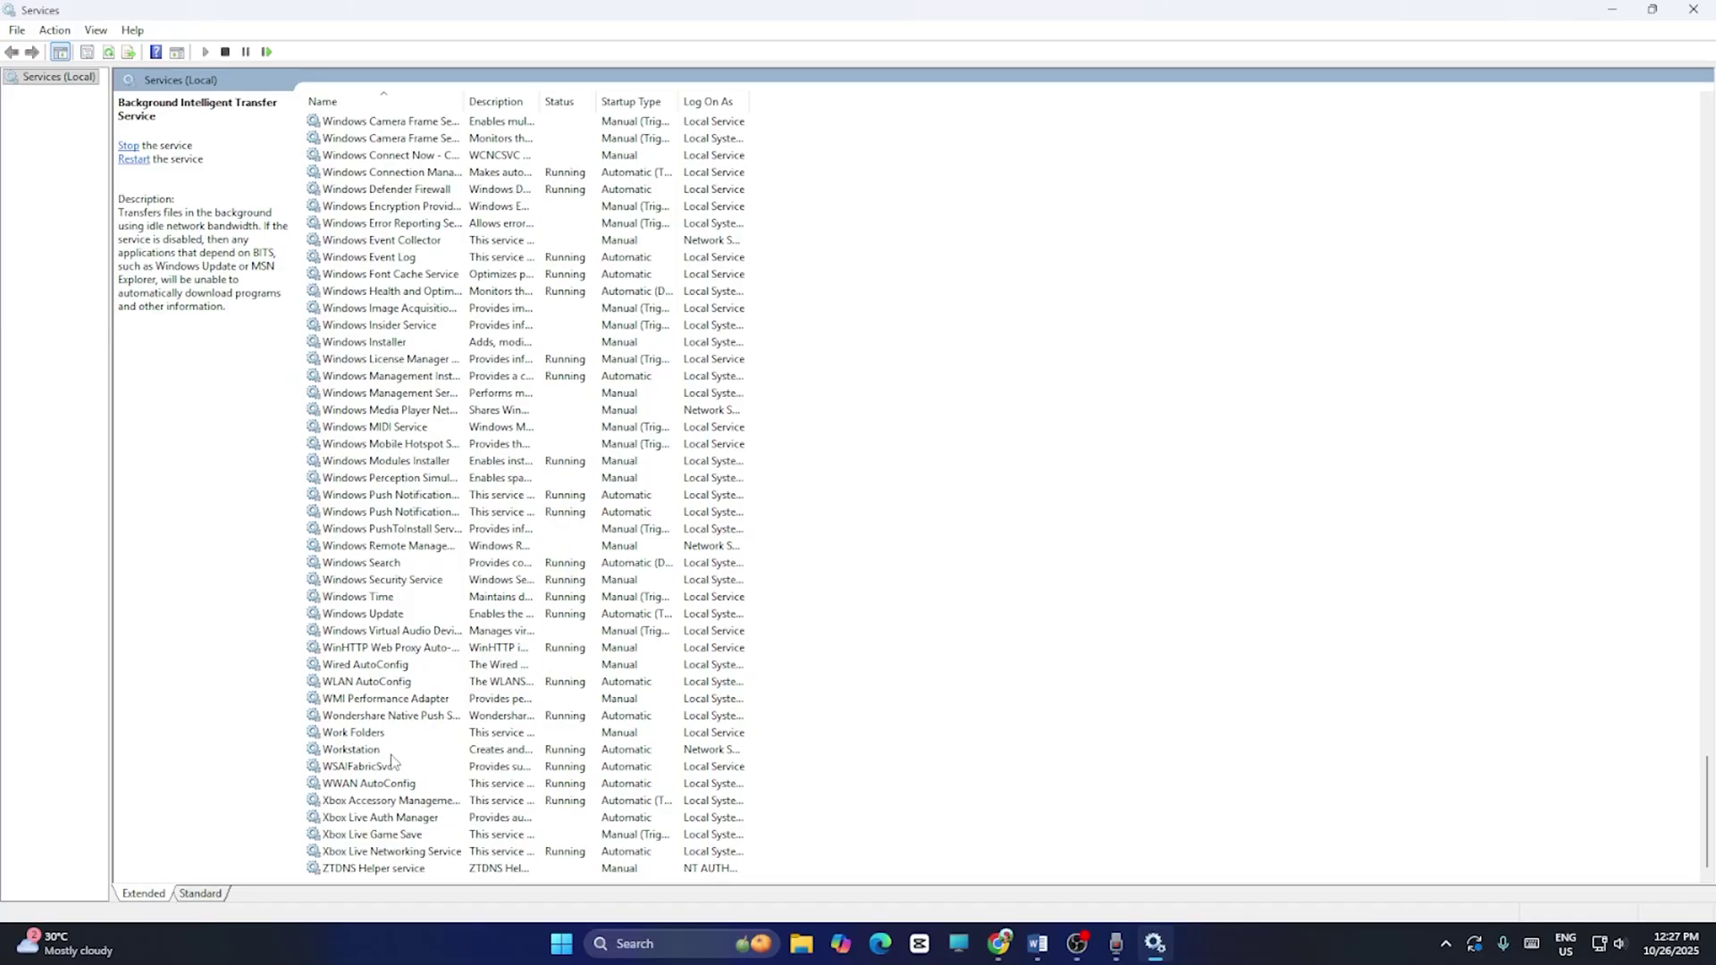
- Confirm Windows Update's startup type is Automatic, then restart the Windows Update service
left_click(398, 617)
right_click(398, 617)
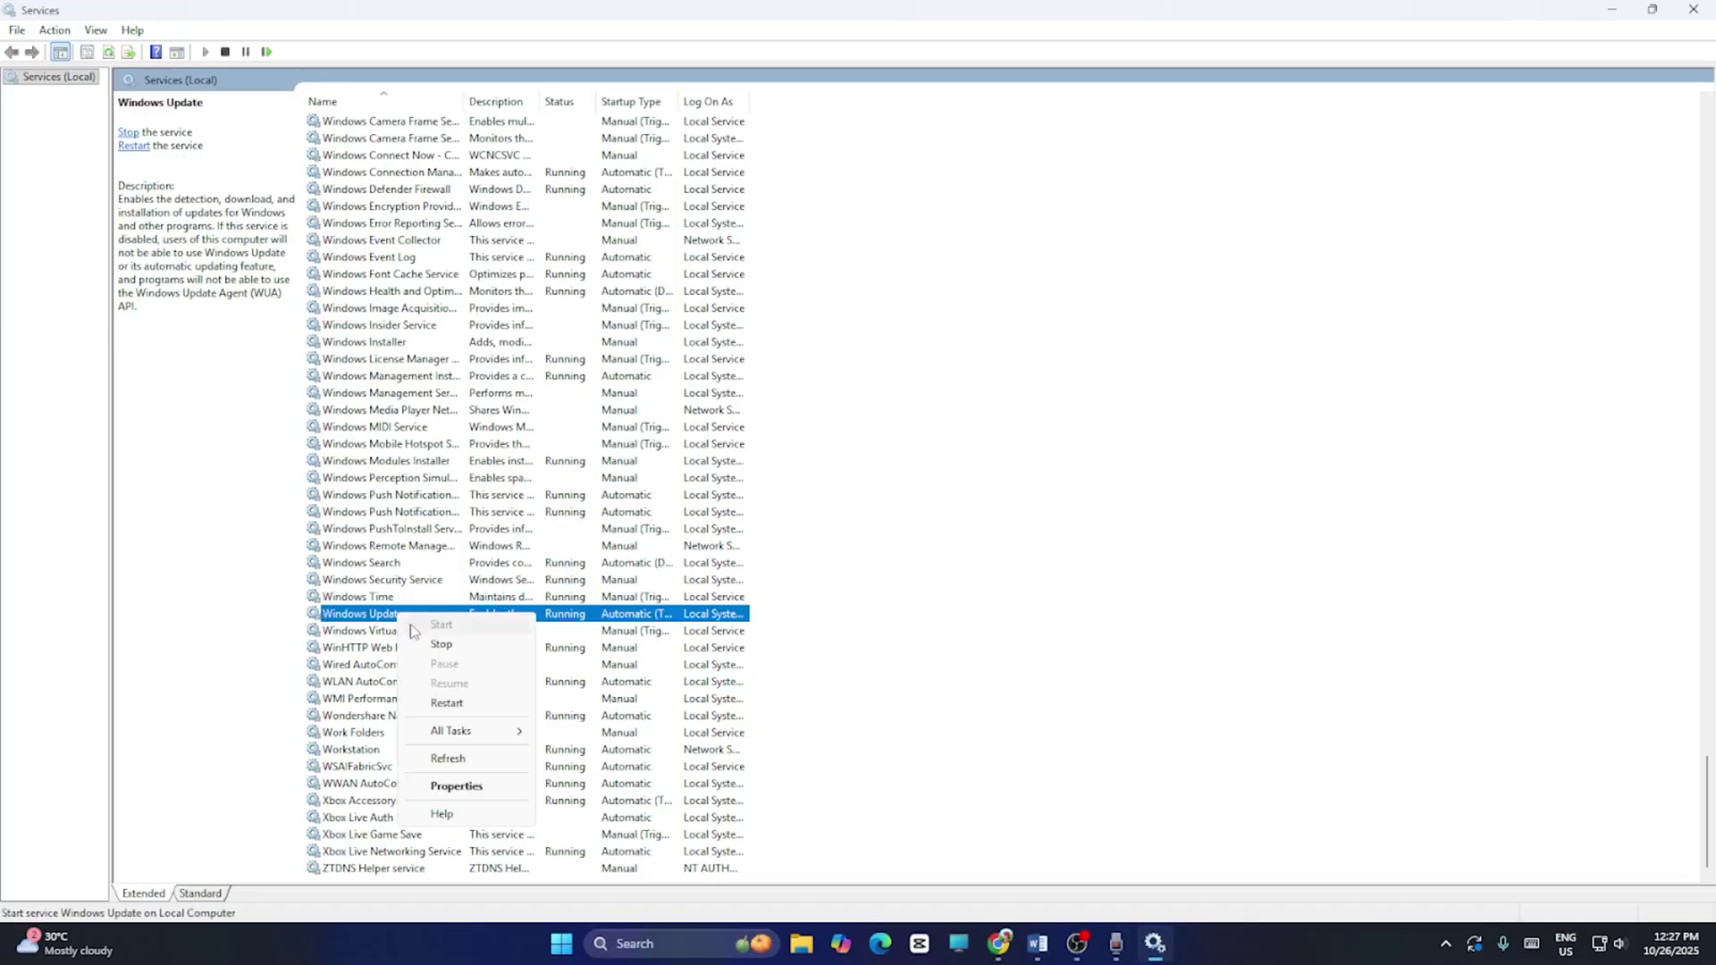
left_click(471, 784)
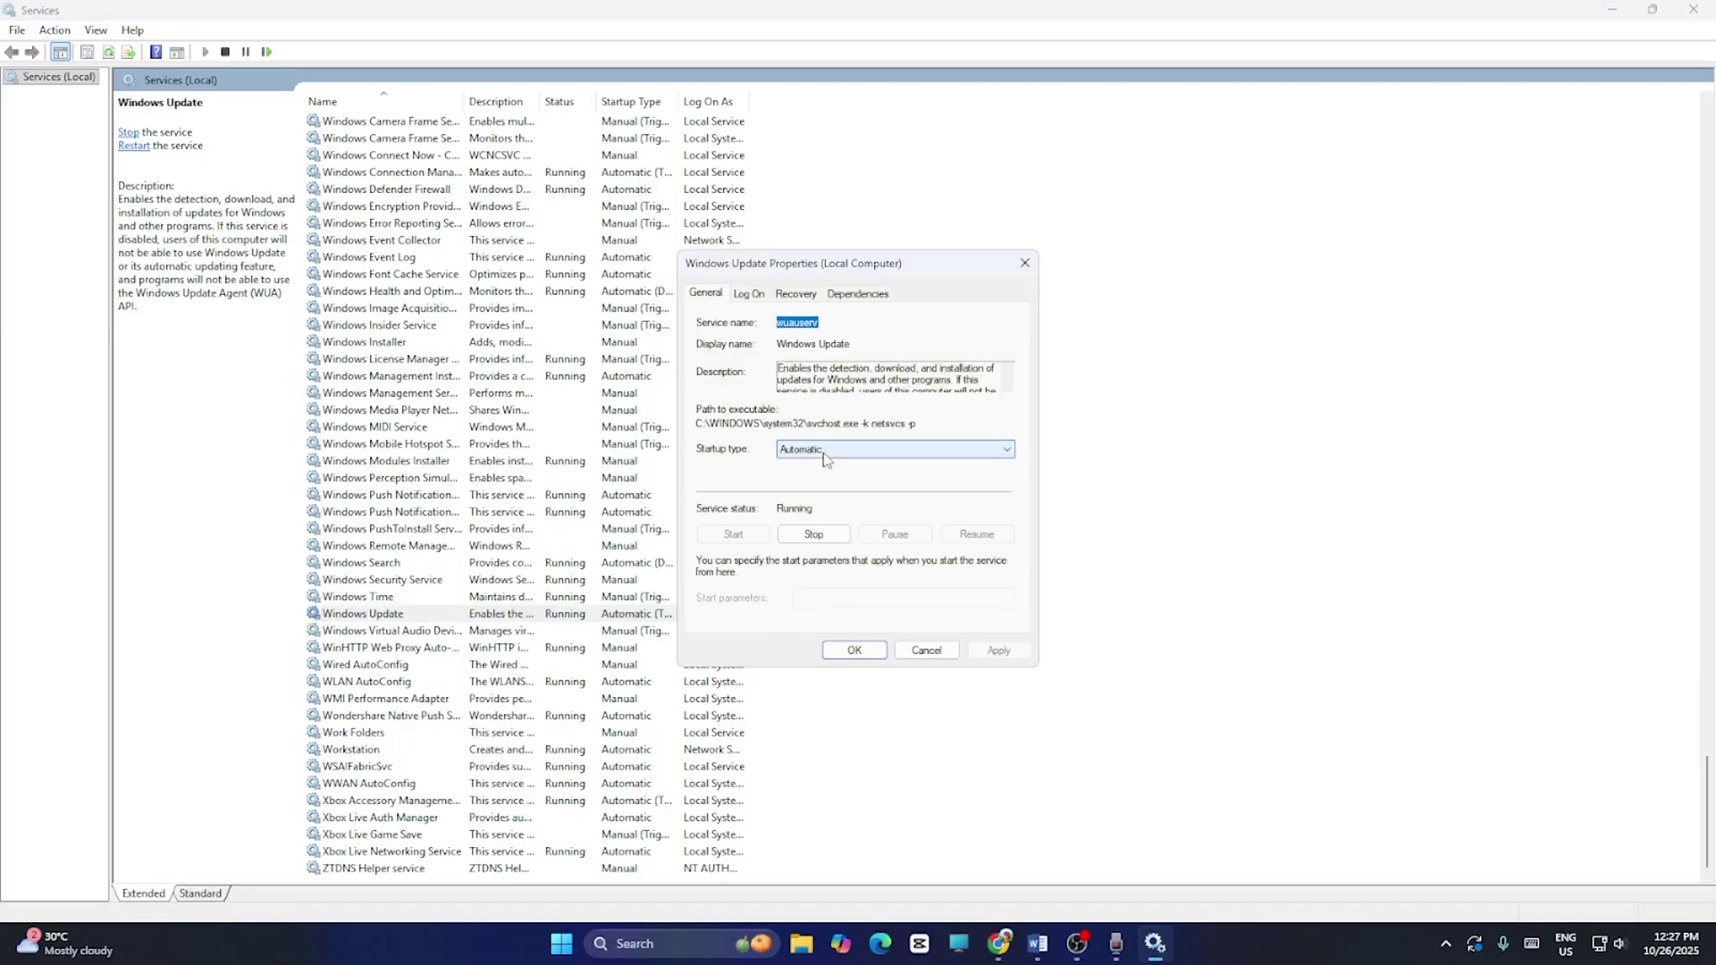
left_click(853, 648)
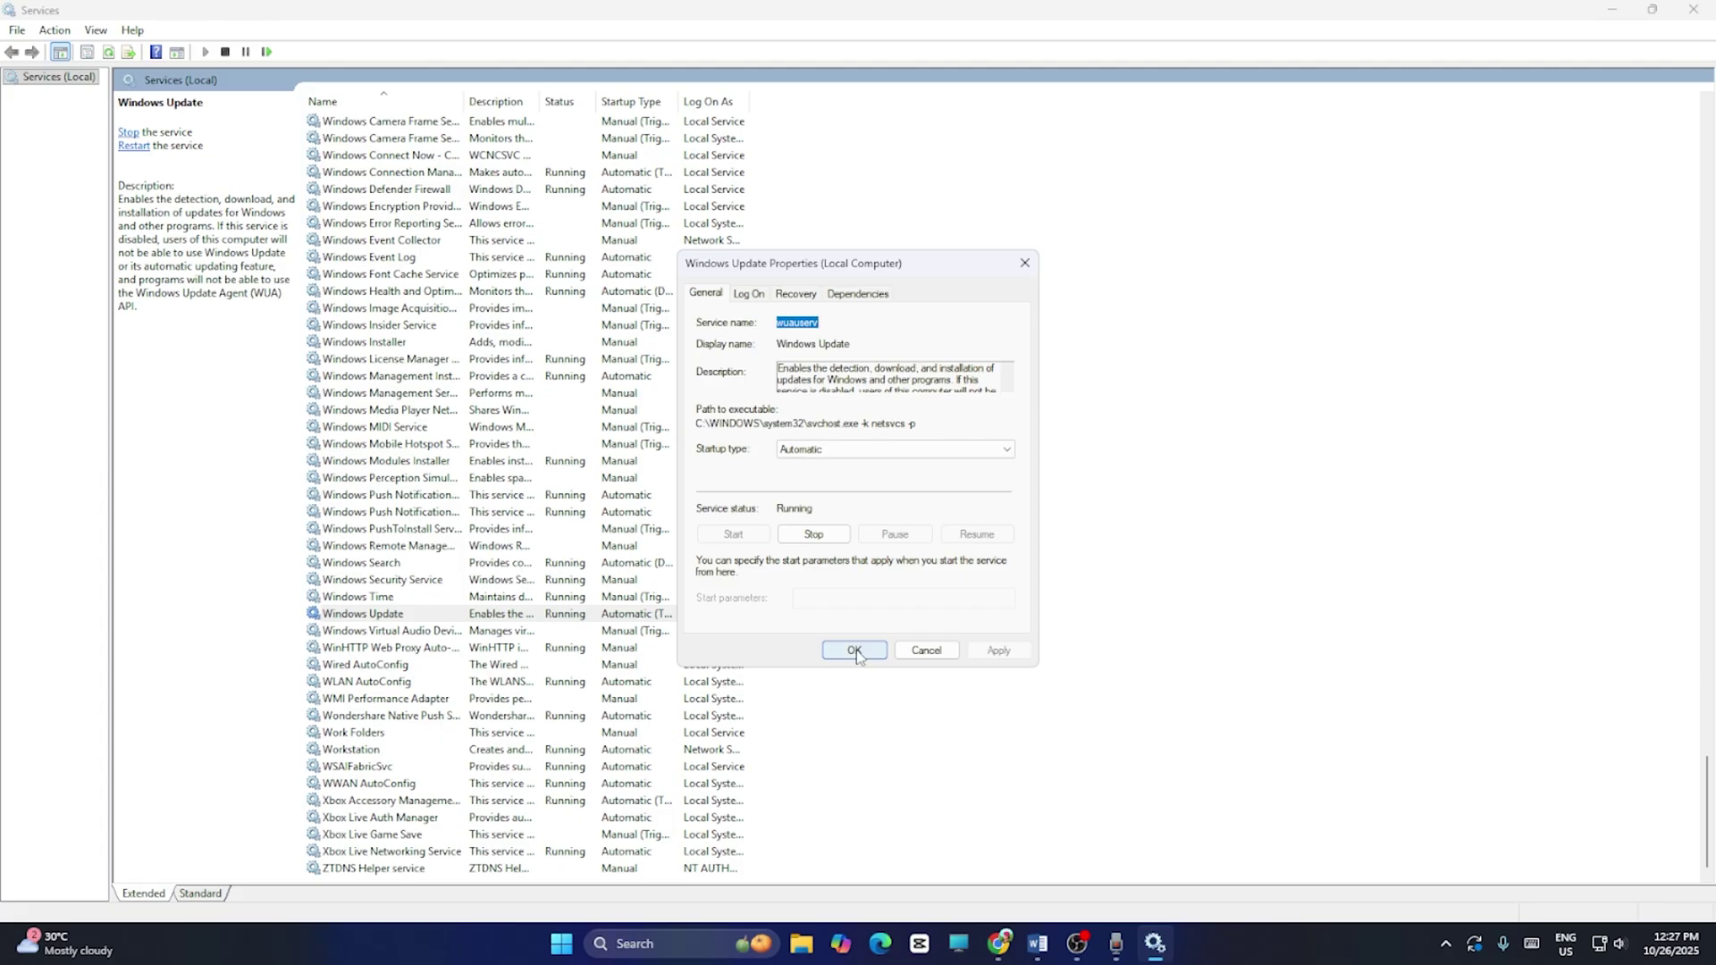
right_click(478, 618)
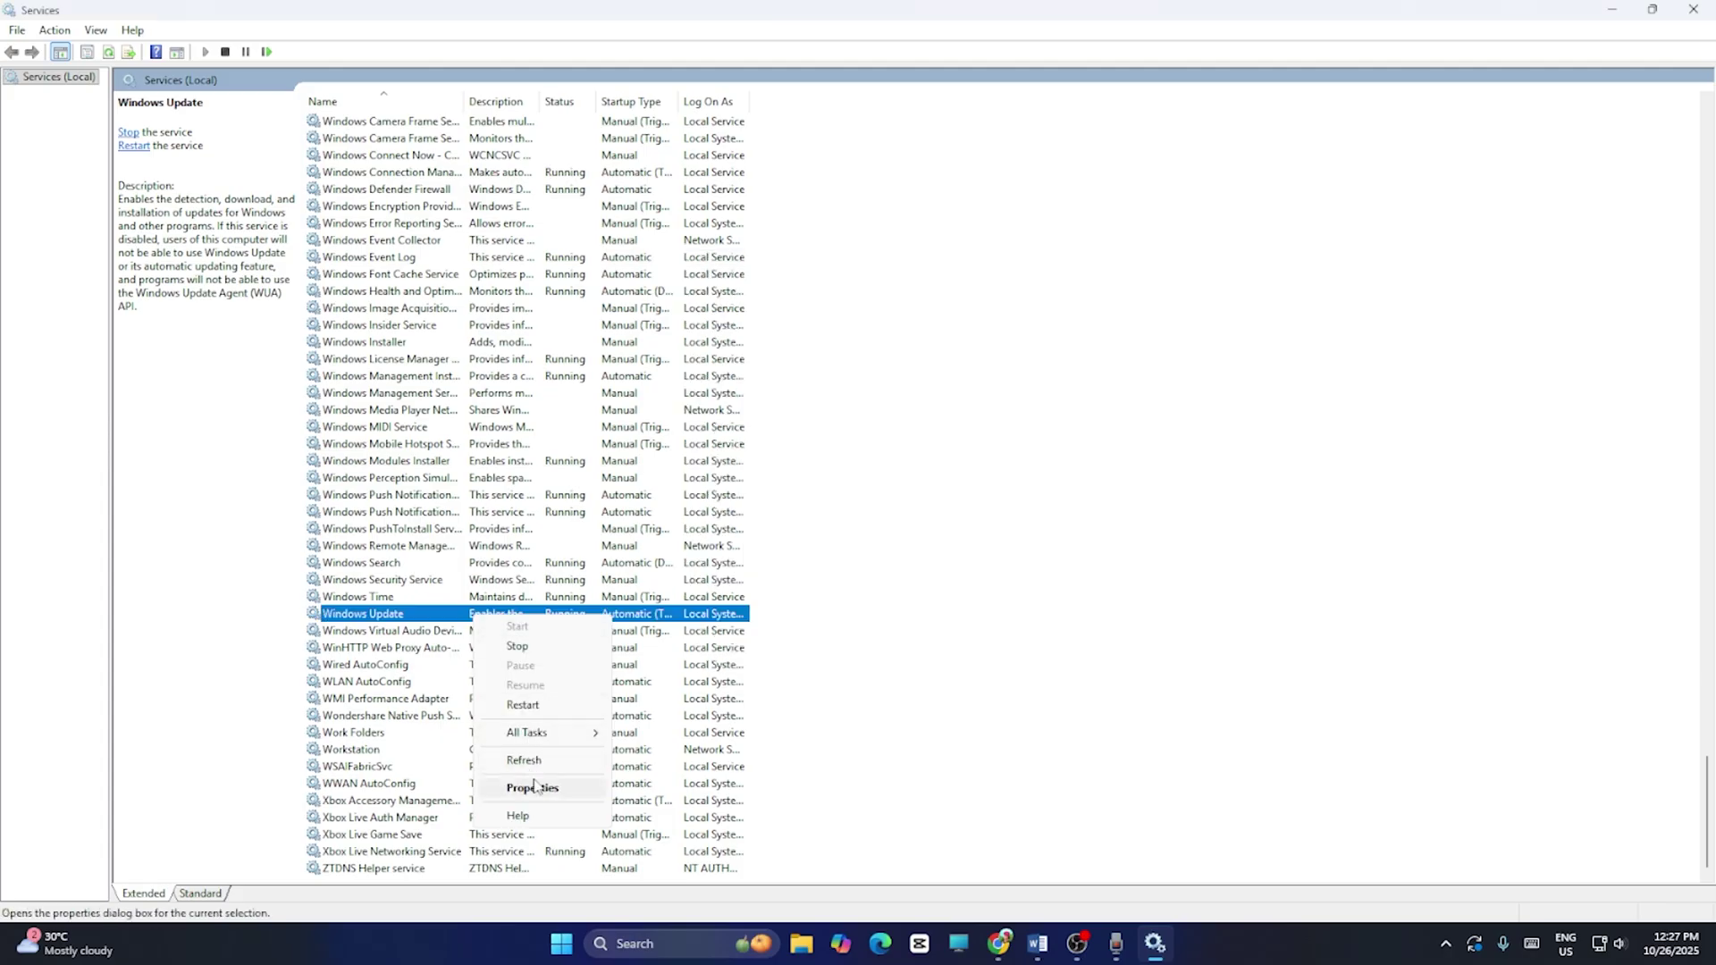
left_click(536, 706)
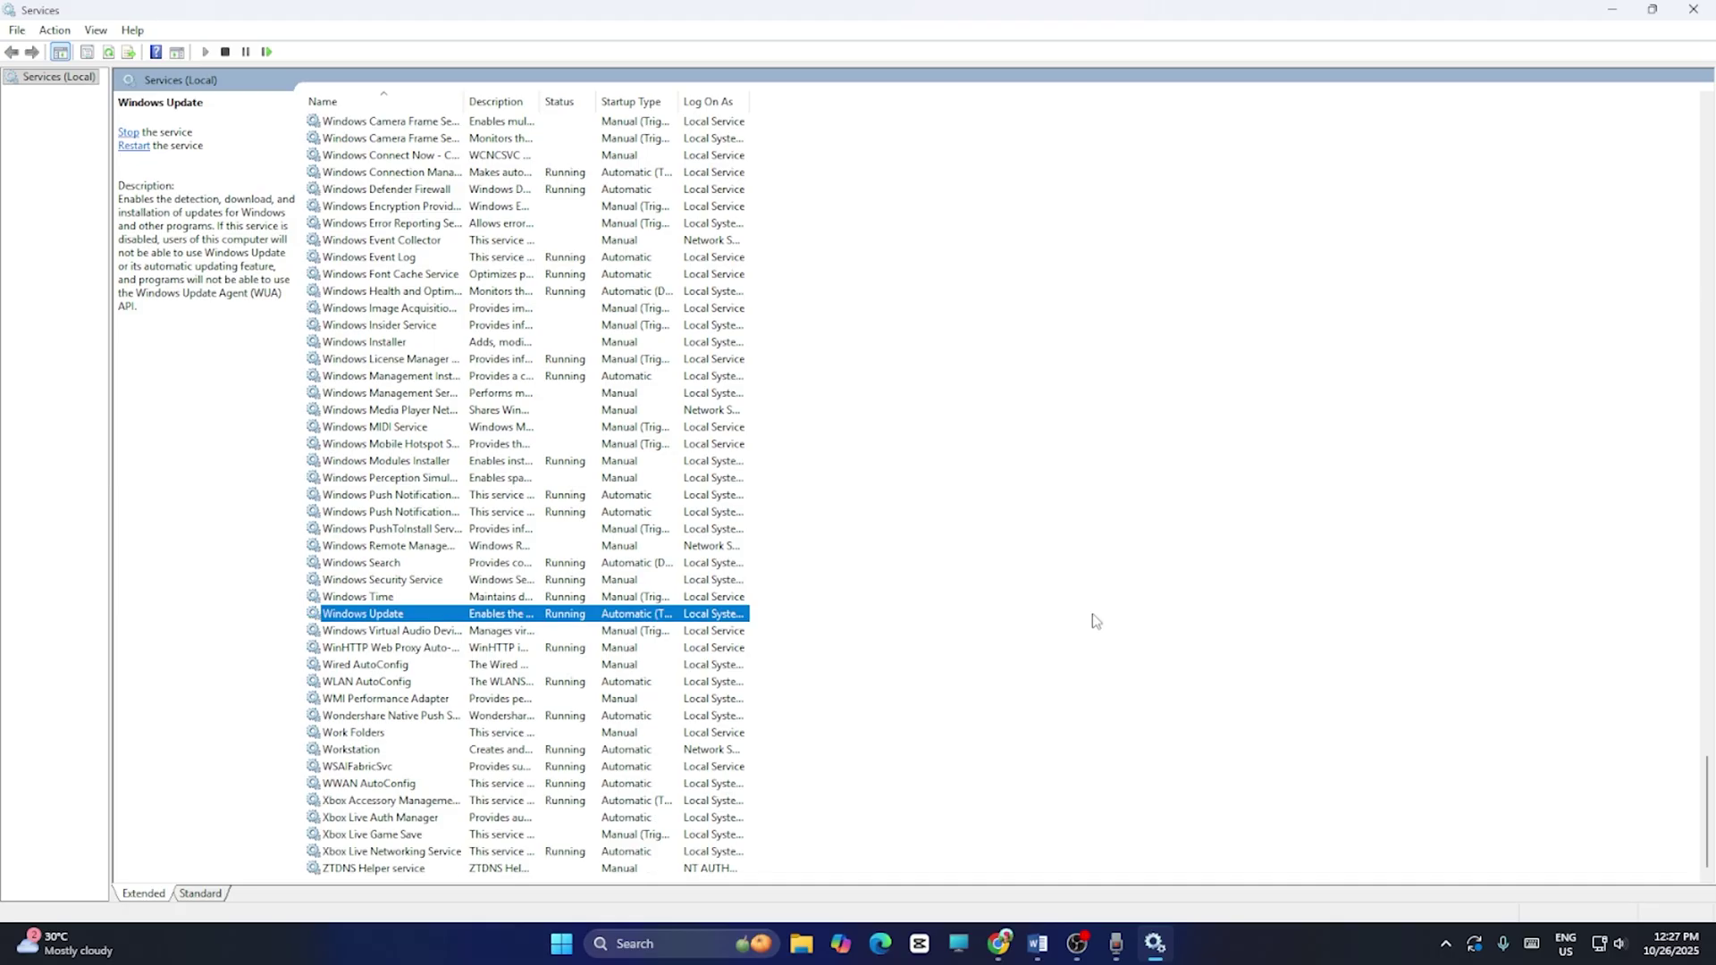
- Close Services and find Step 4, the SFC and DISM commands, in the Word checklist
left_click(1695, 9)
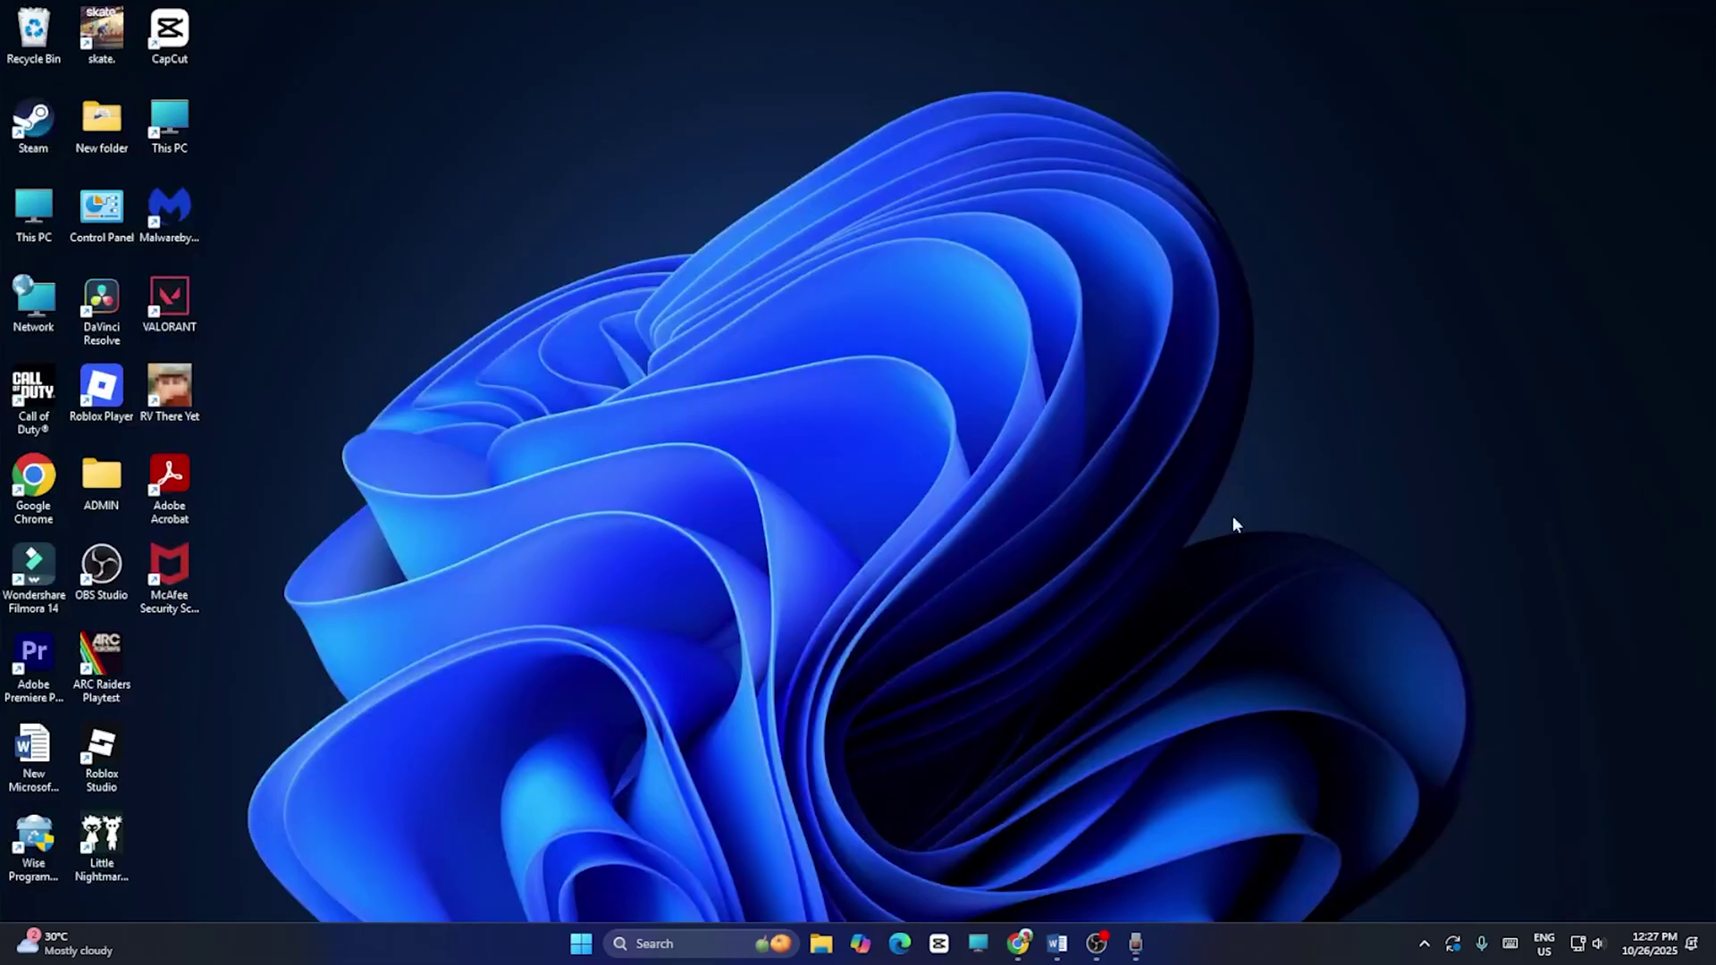
left_click(1057, 943)
scroll(706, 343, "down", 3)
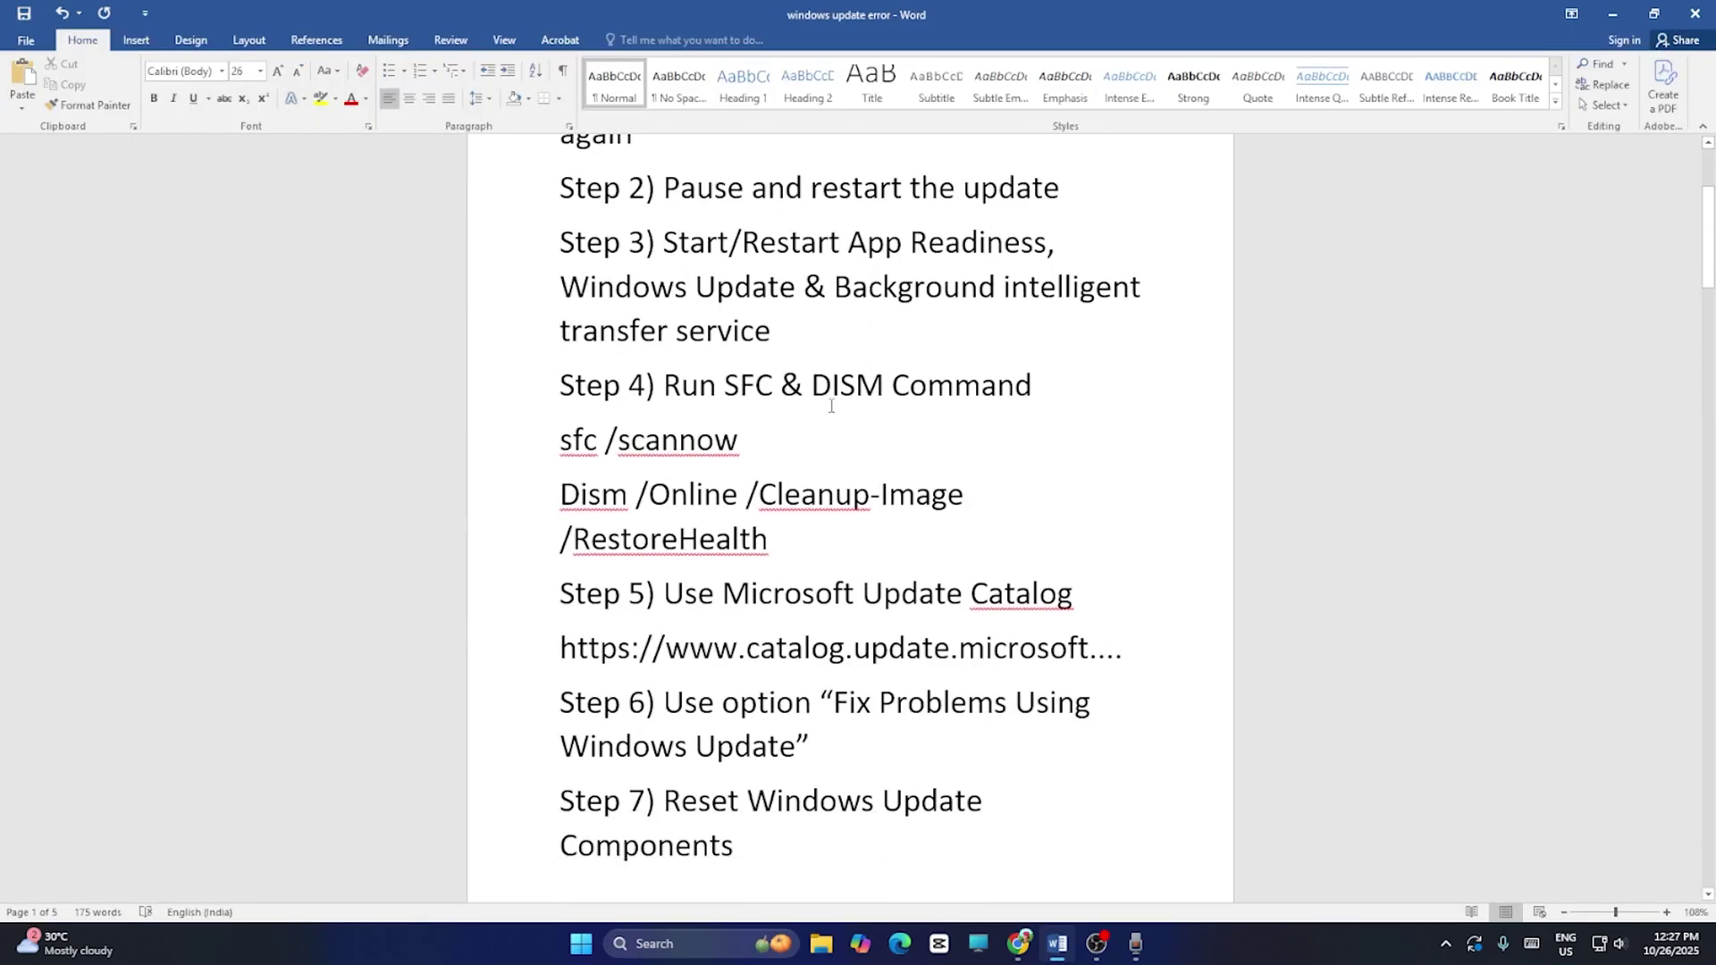
left_click_drag(669, 339, 1037, 341)
- Copy the sfc /scannow command and minimize Word
left_click(992, 391)
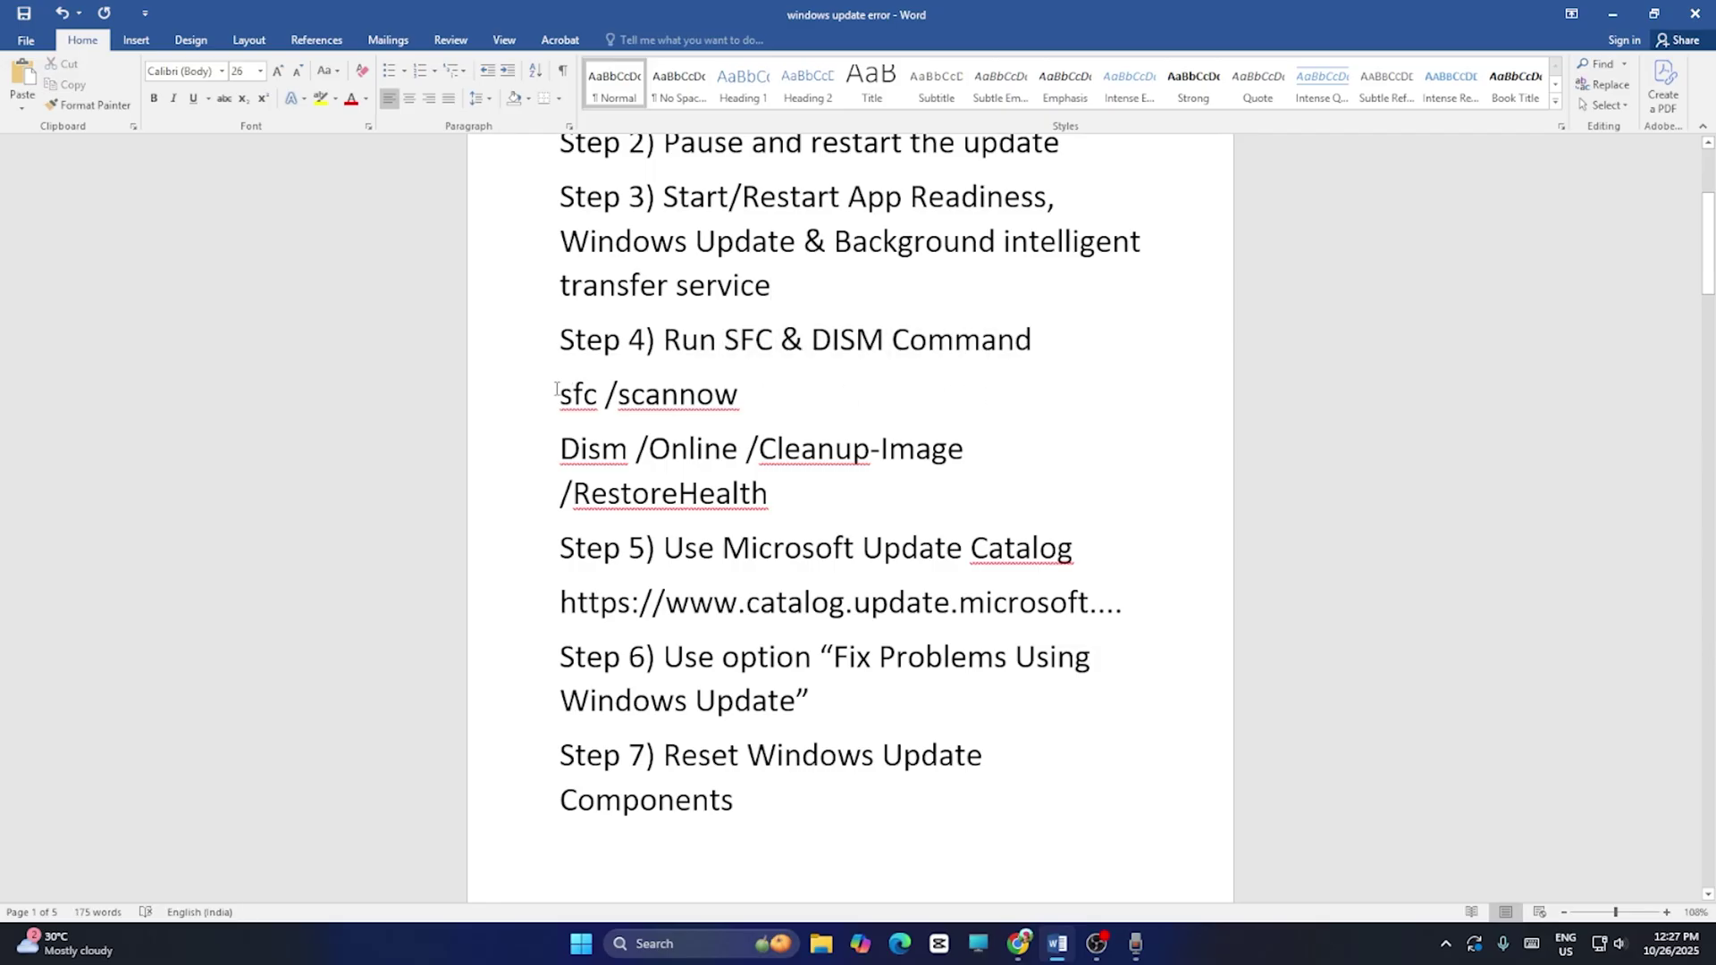
left_click_drag(555, 391, 760, 398)
right_click(737, 397)
left_click(791, 431)
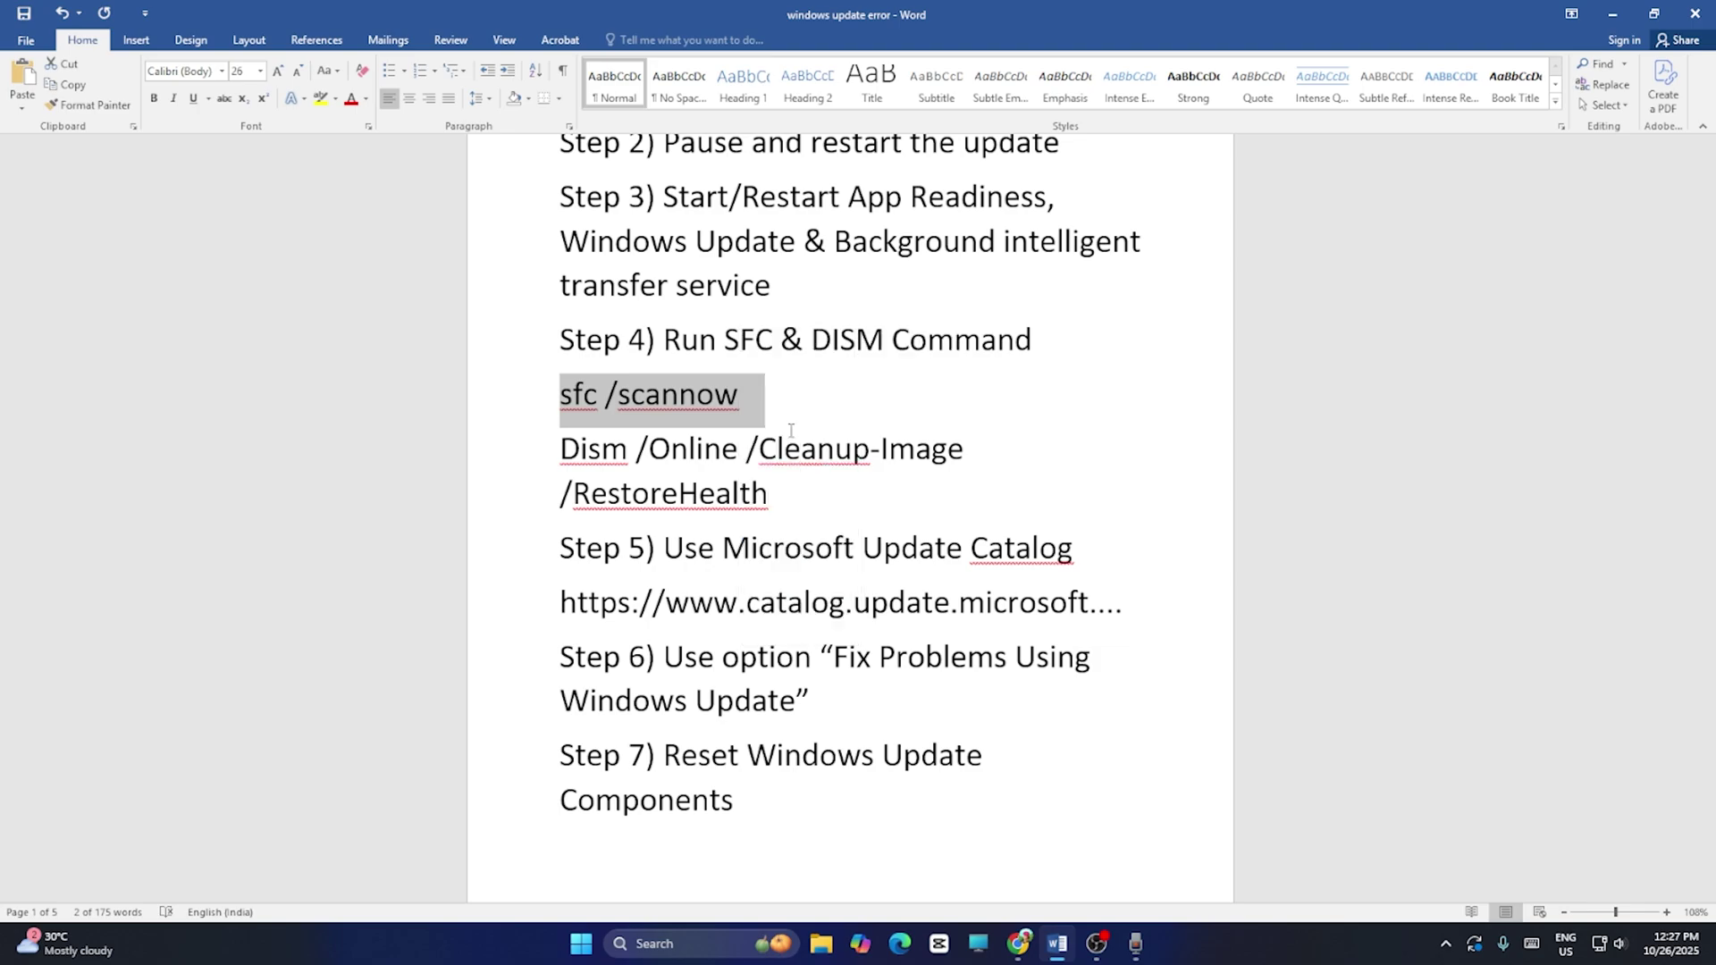
left_click(1612, 15)
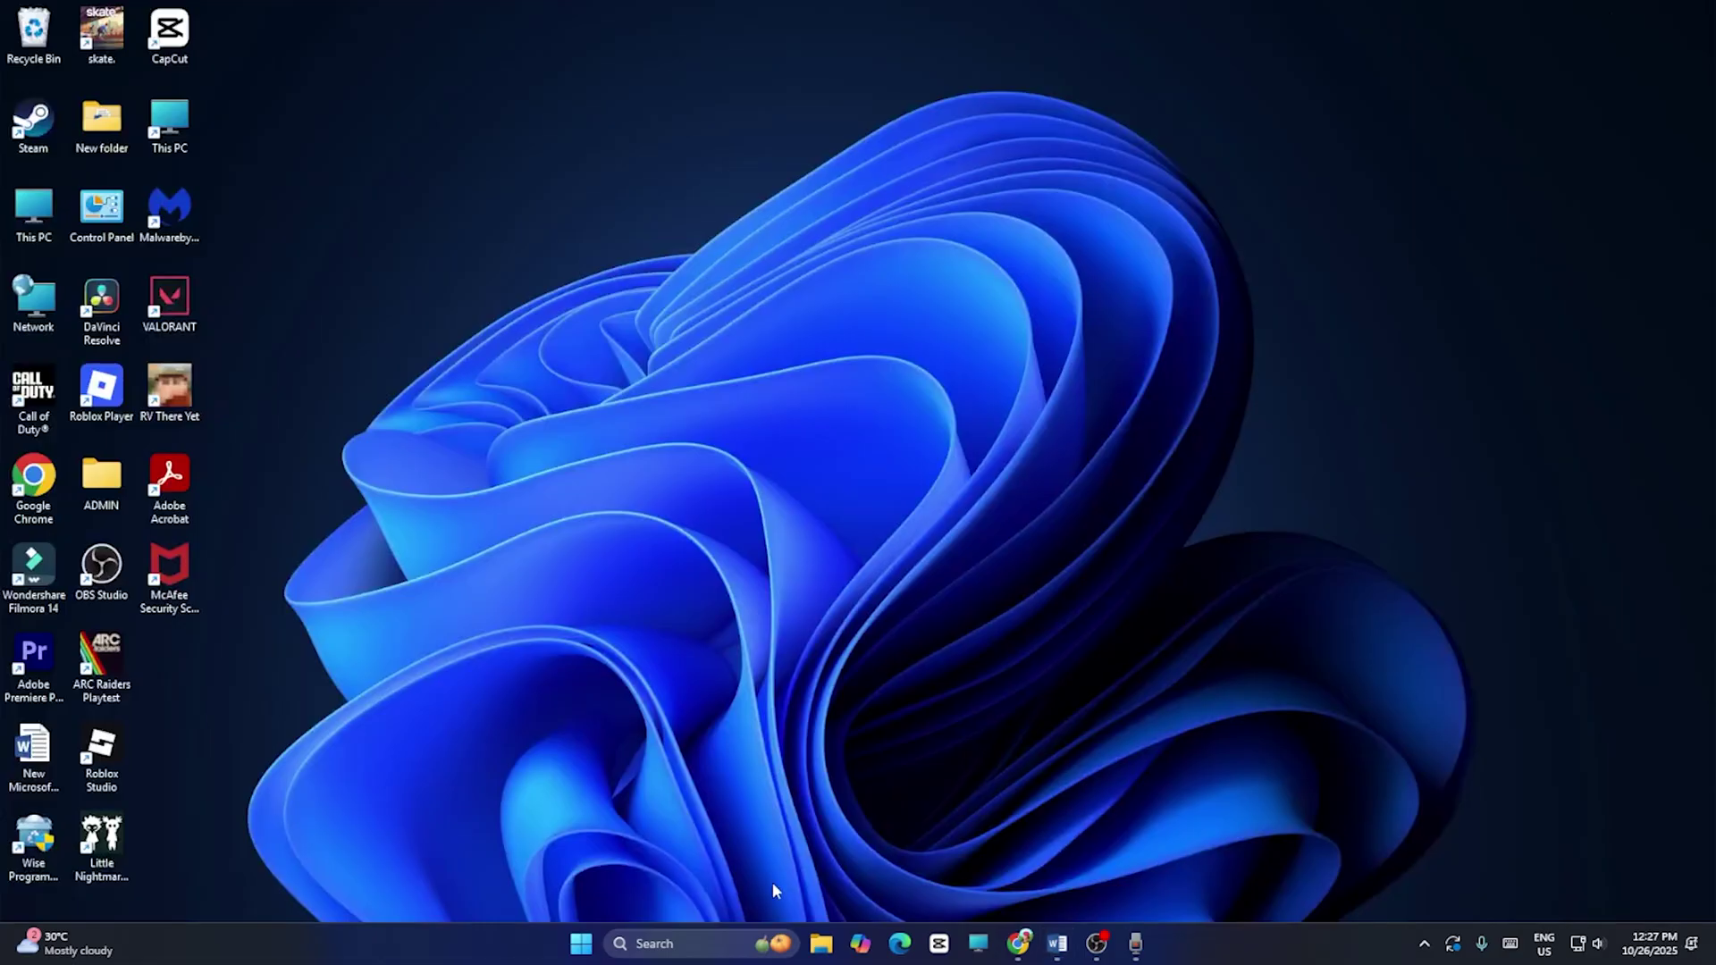
- Run sfc /scannow in a Command Prompt opened as administrator
left_click(672, 941)
type("CMD")
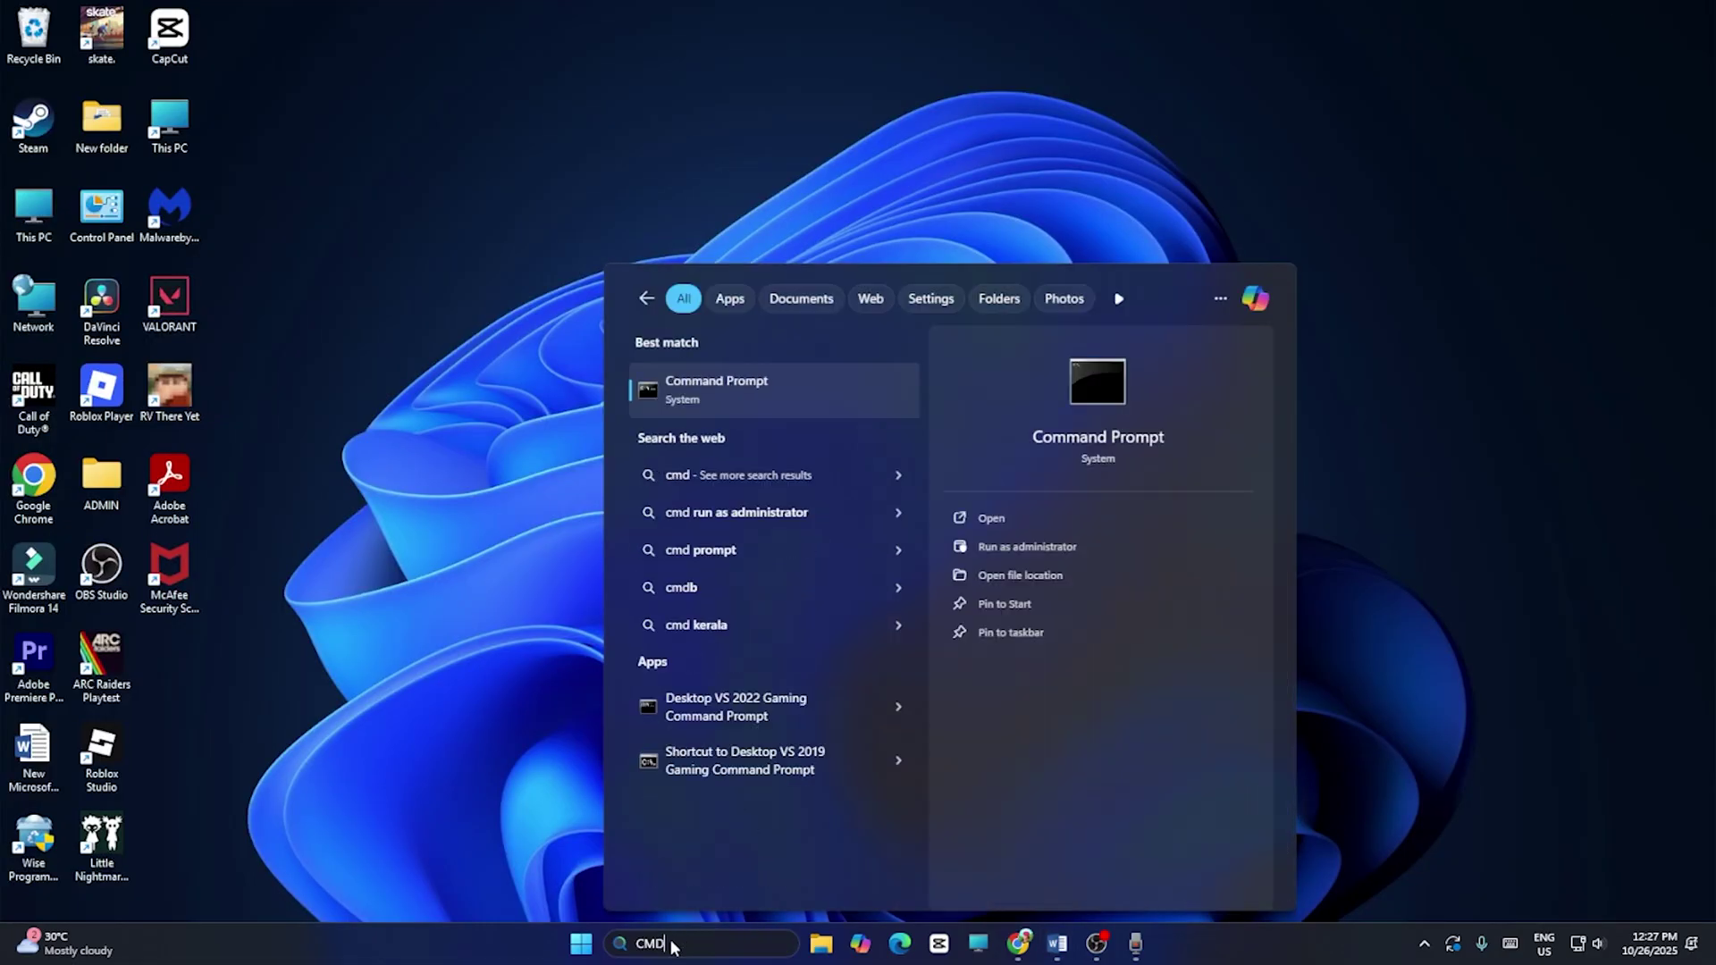
left_click(1053, 548)
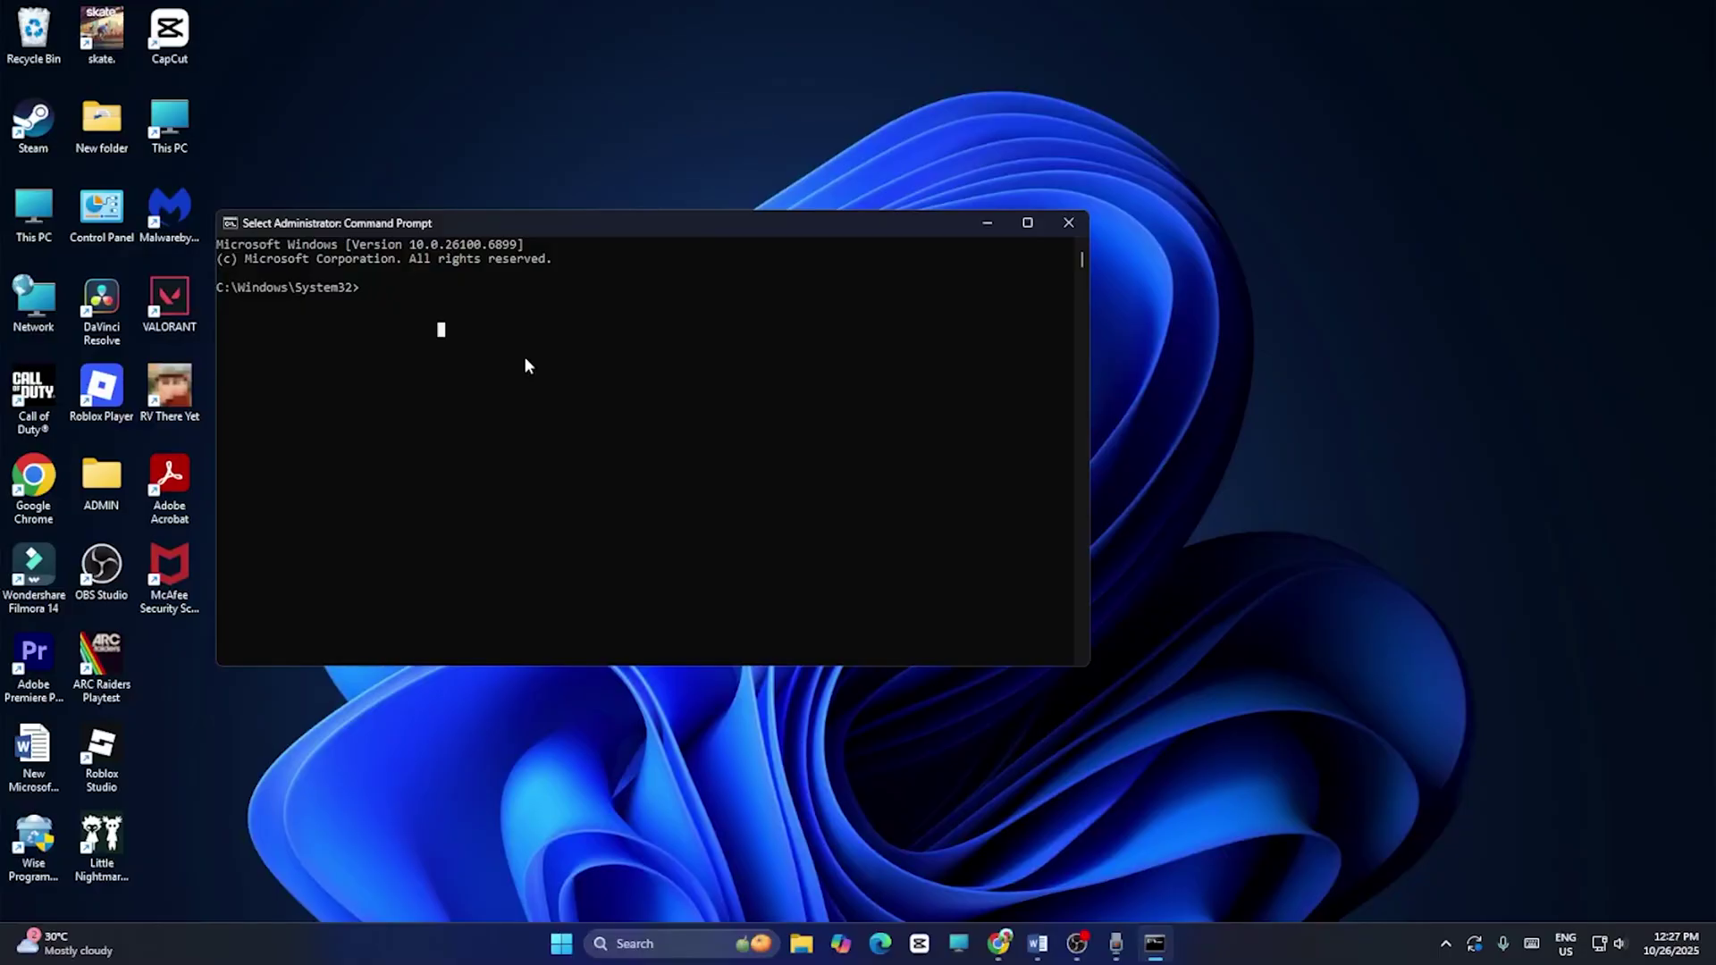
type("sfc /scannow")
key("Return")
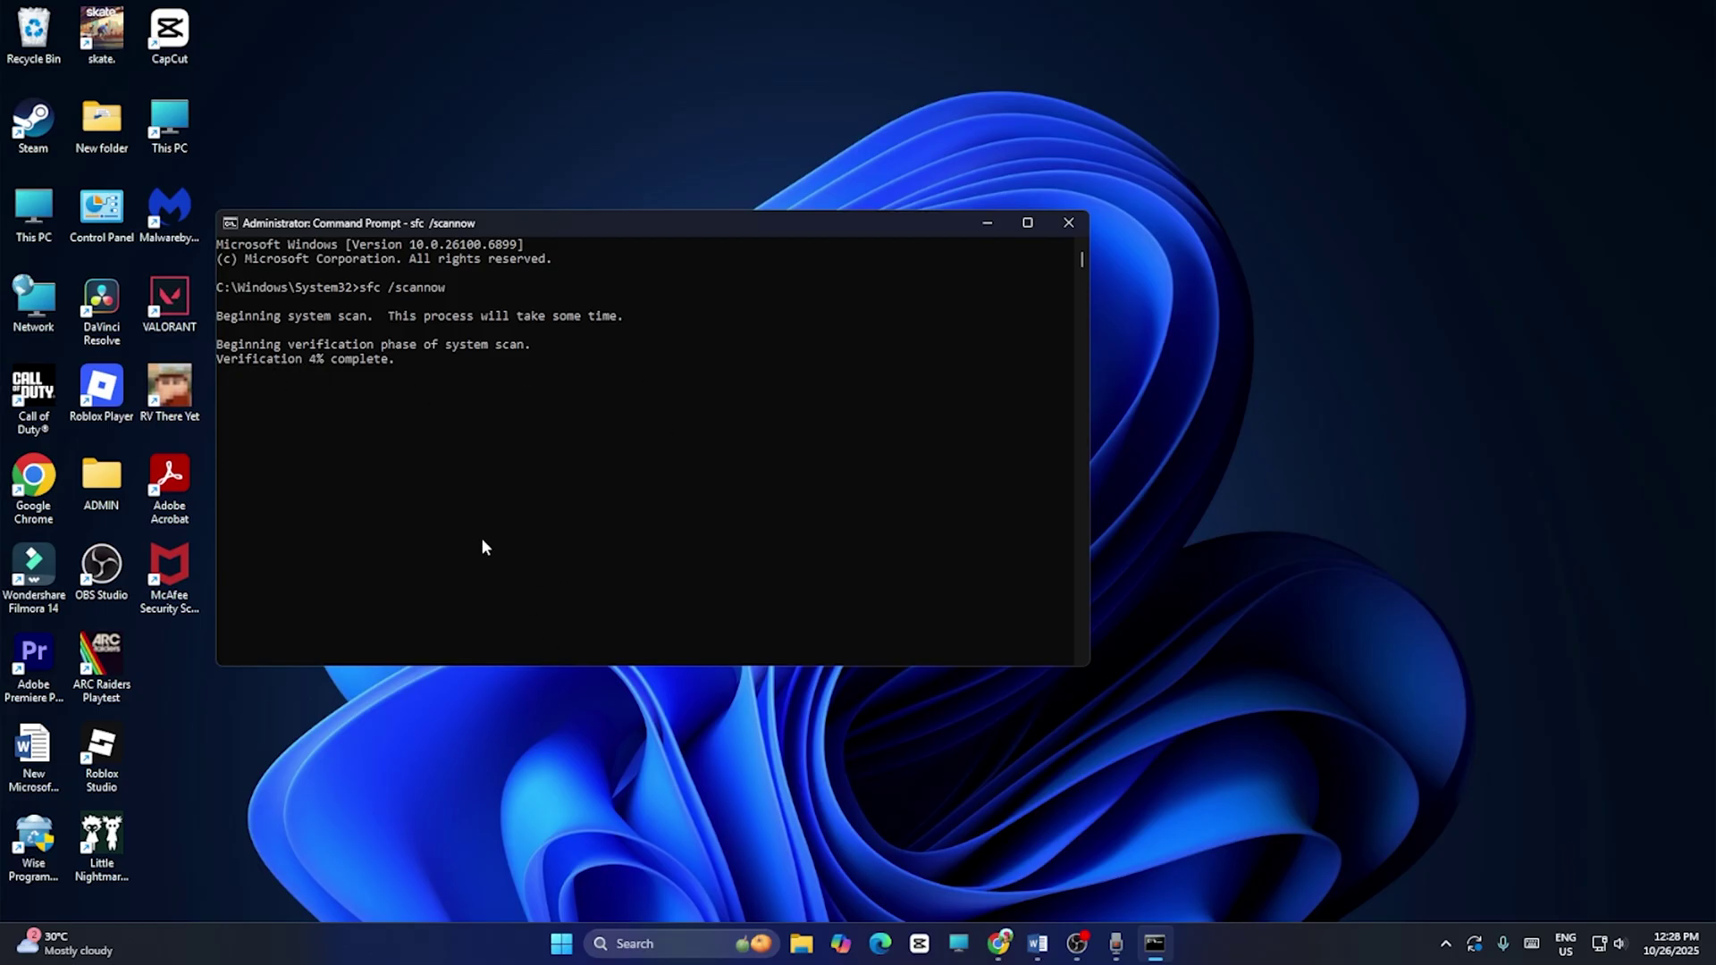
- Copy the Dism /Online /Cleanup-Image /RestoreHealth command, then check the scan's progress
left_click(1036, 943)
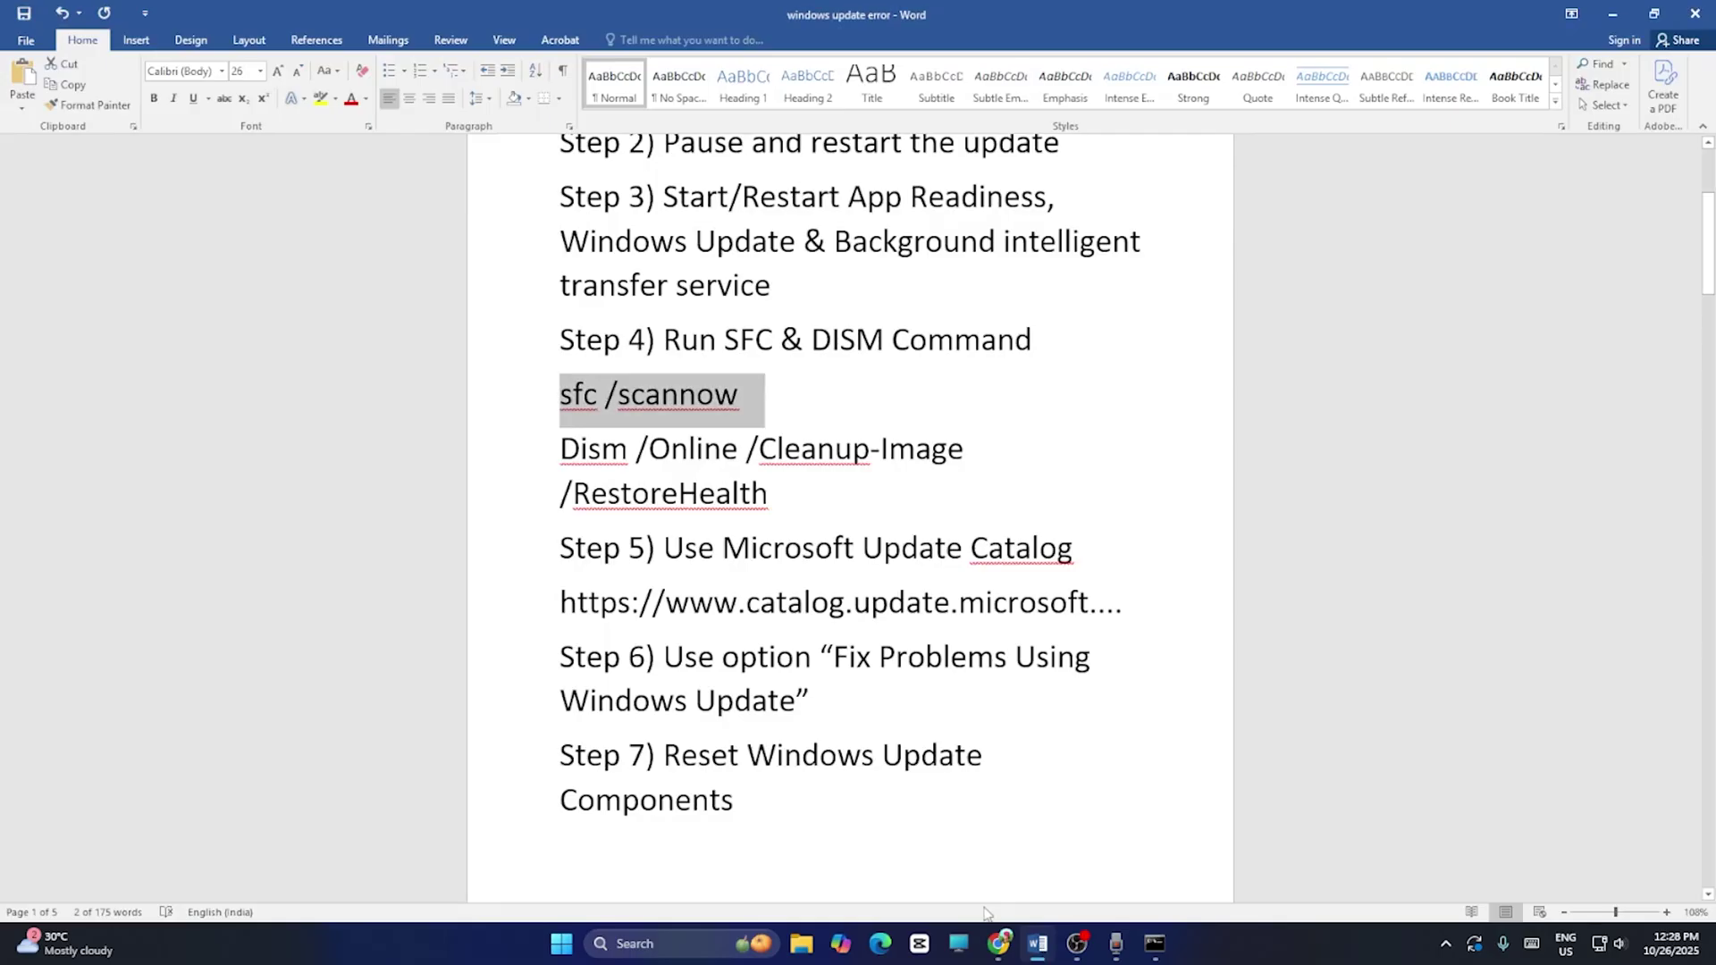
scroll(801, 485, "down", 1)
left_click_drag(556, 396, 795, 444)
right_click(686, 416)
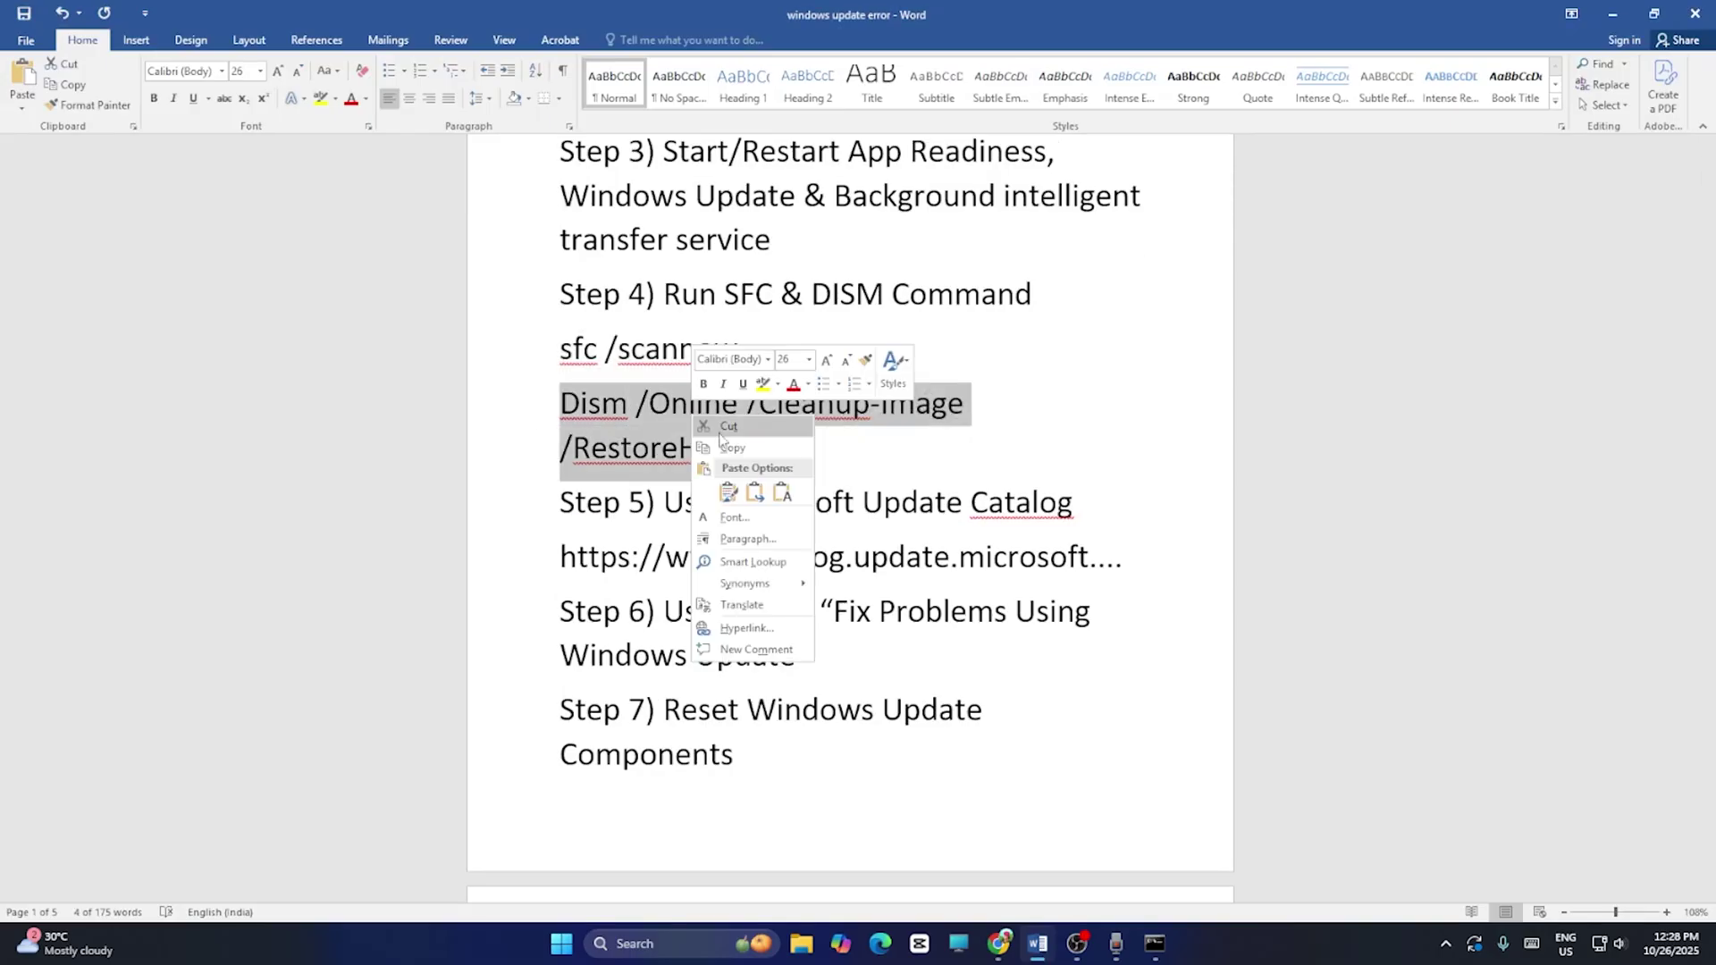
left_click(719, 446)
left_click(1610, 17)
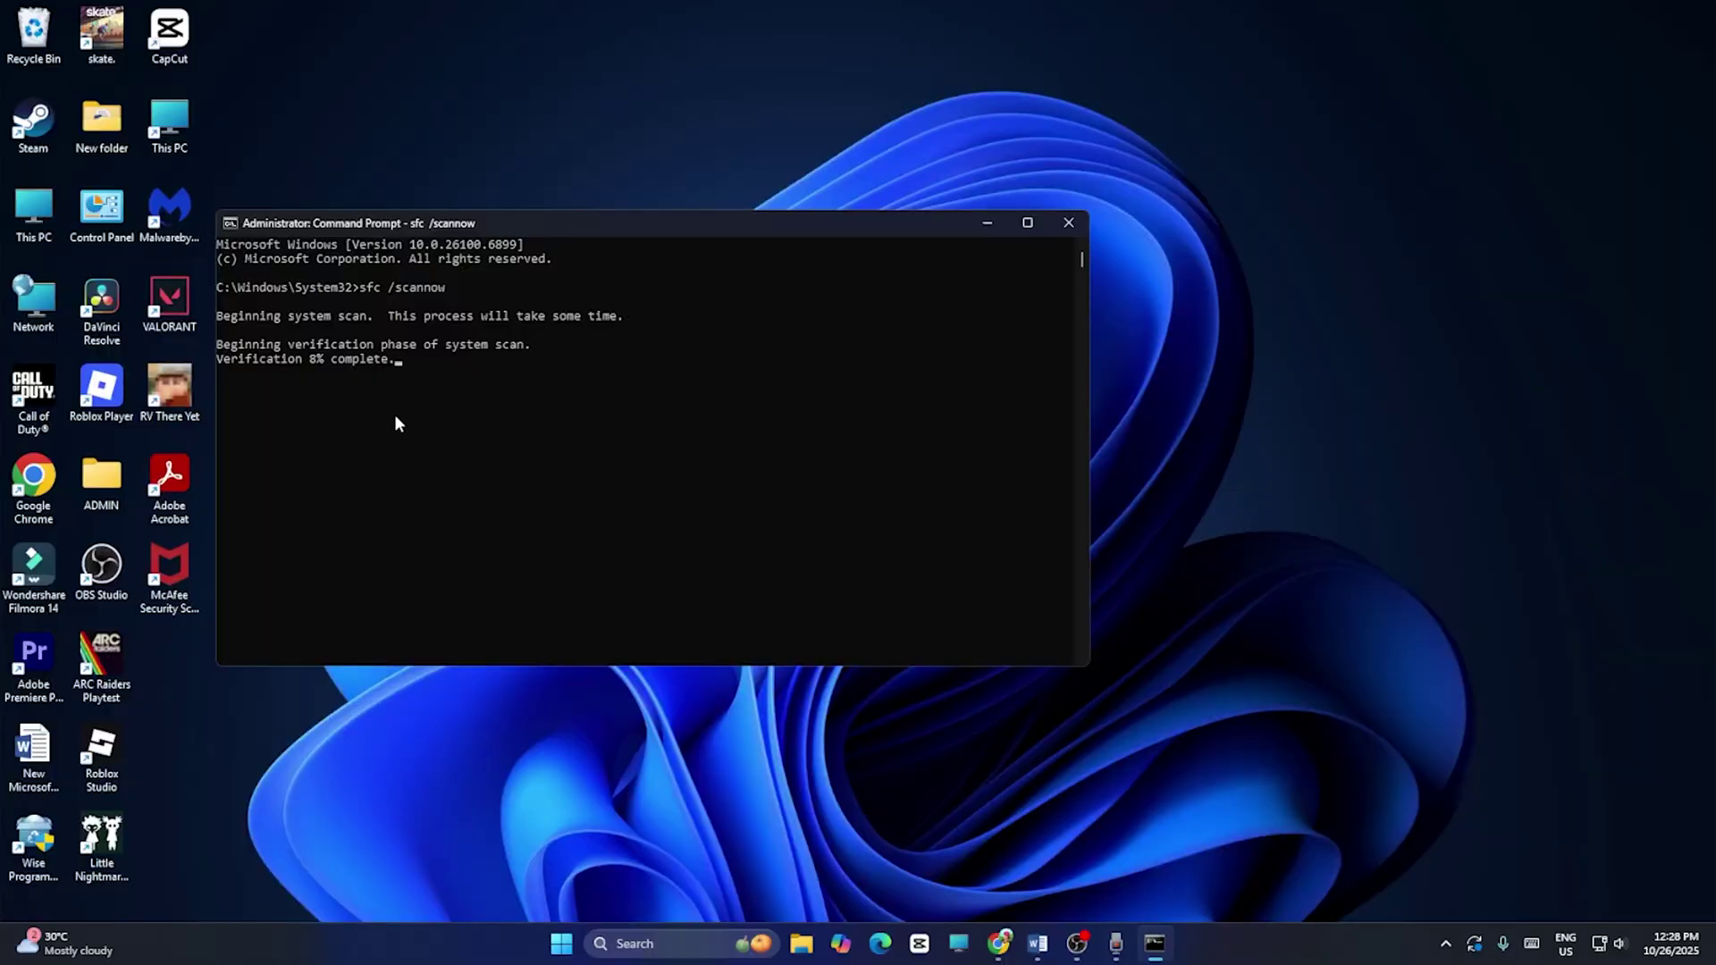
- Return to the checklist and highlight Step 5, Use Microsoft Update Catalog
left_click(1036, 944)
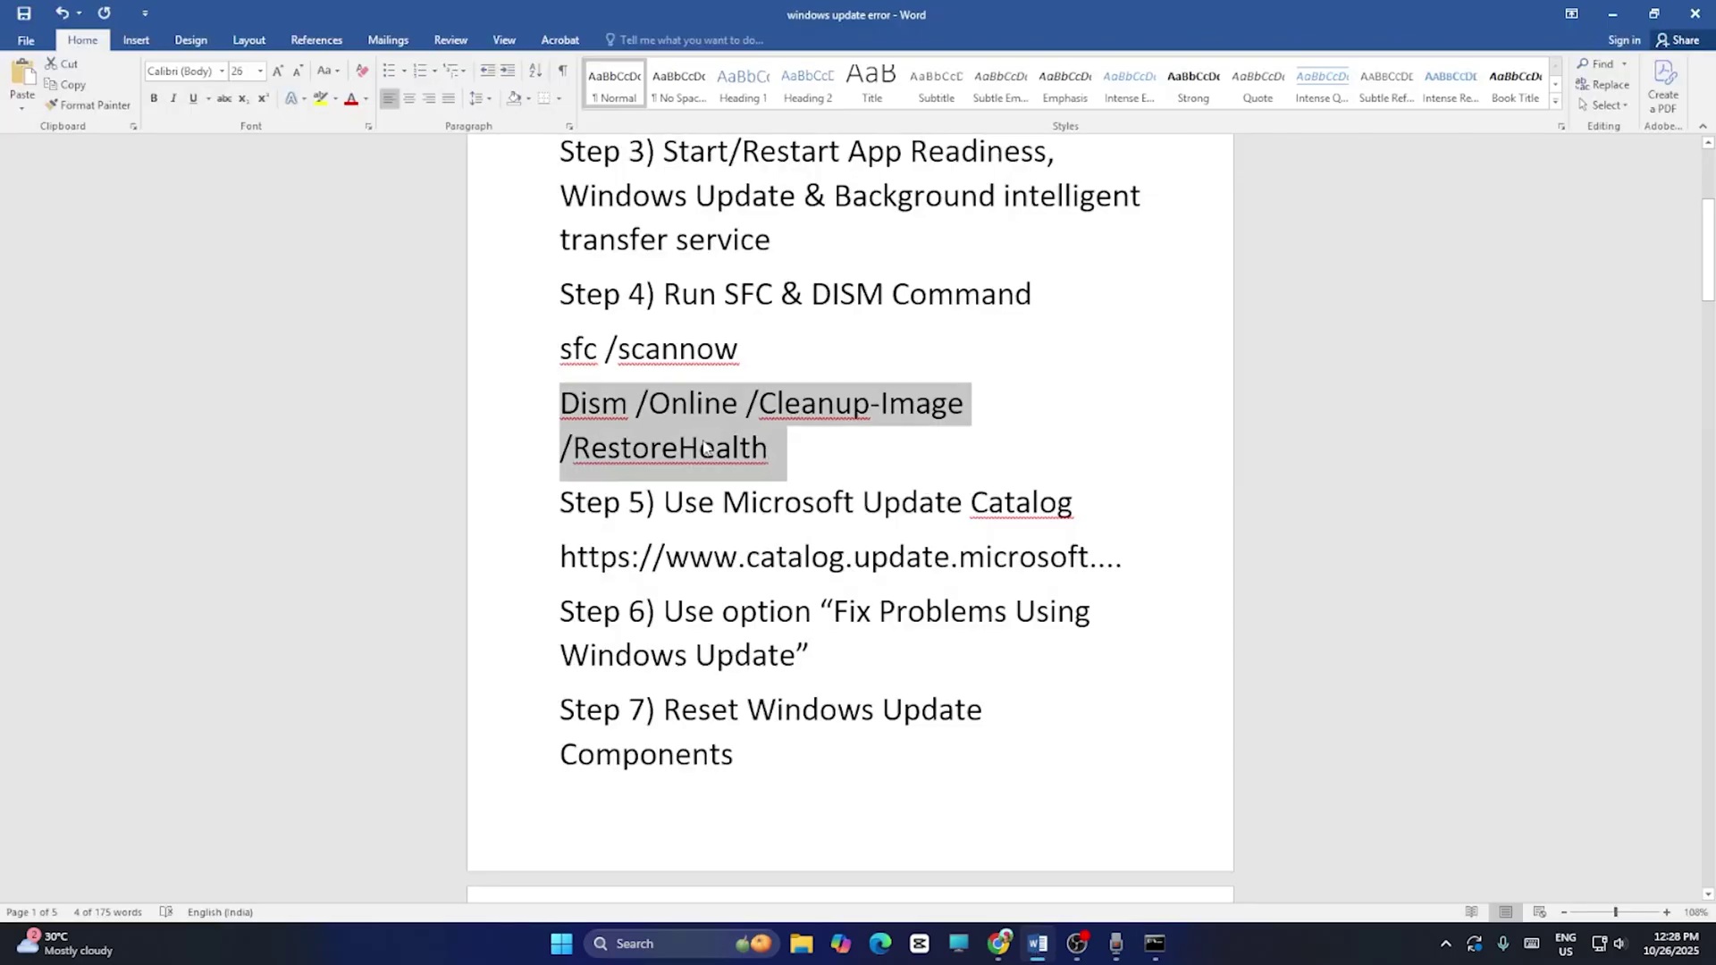
left_click(1044, 401)
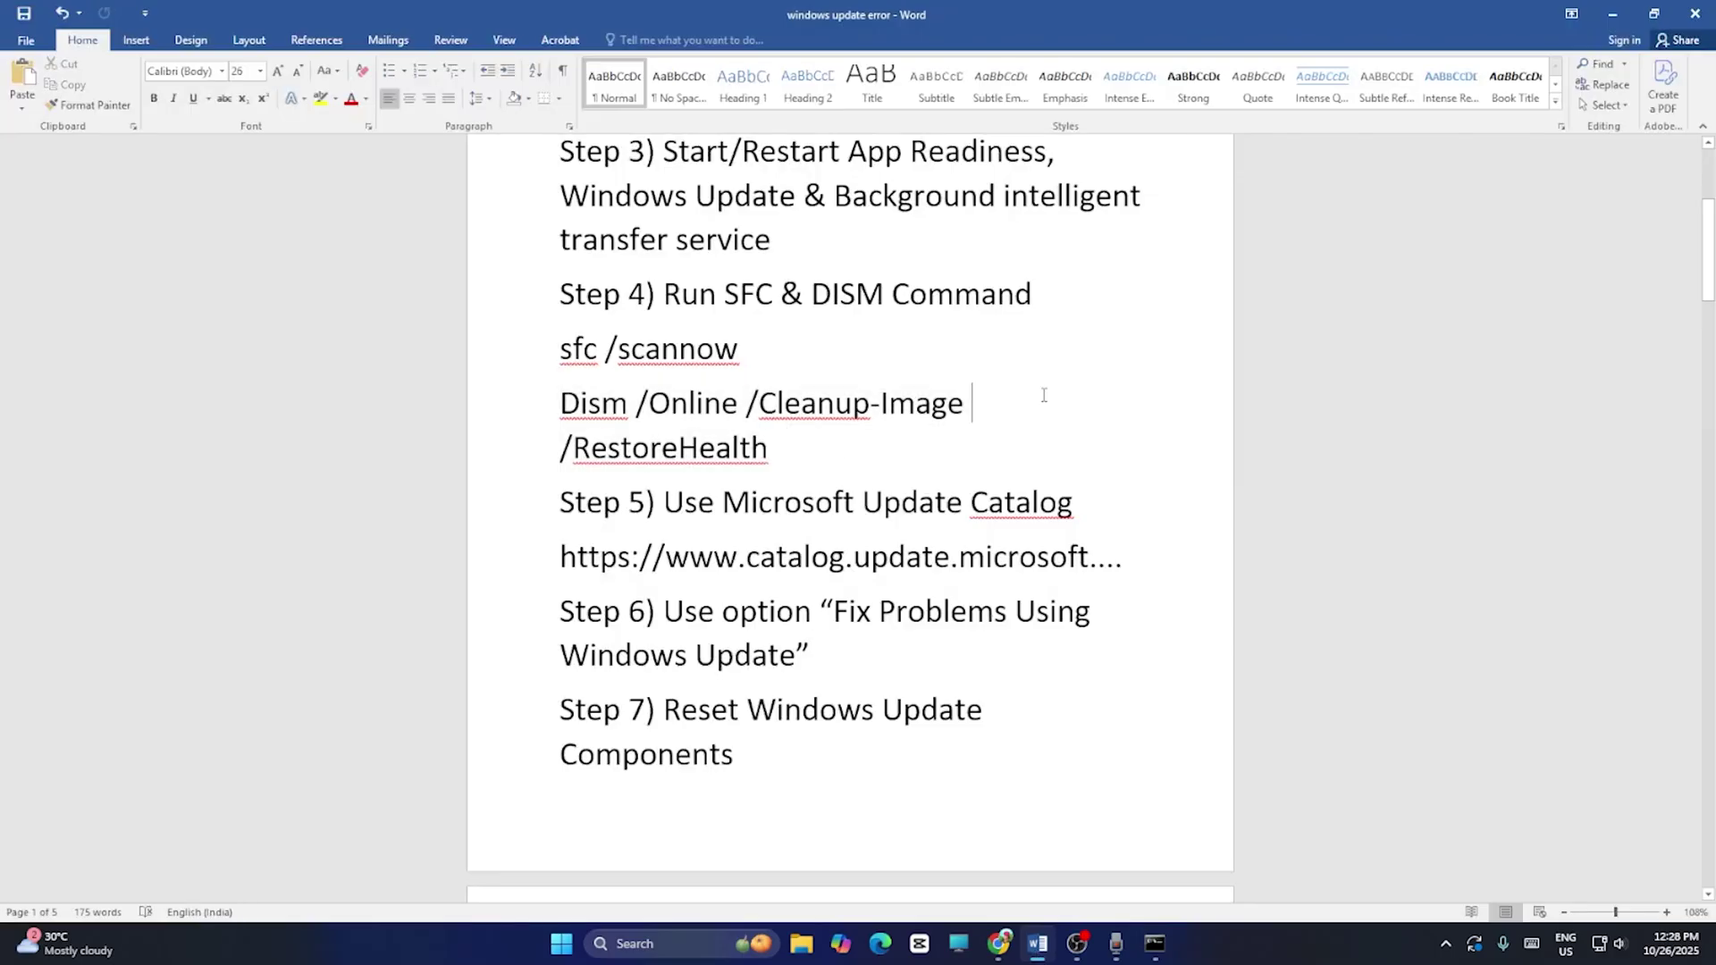
left_click_drag(668, 498, 1073, 506)
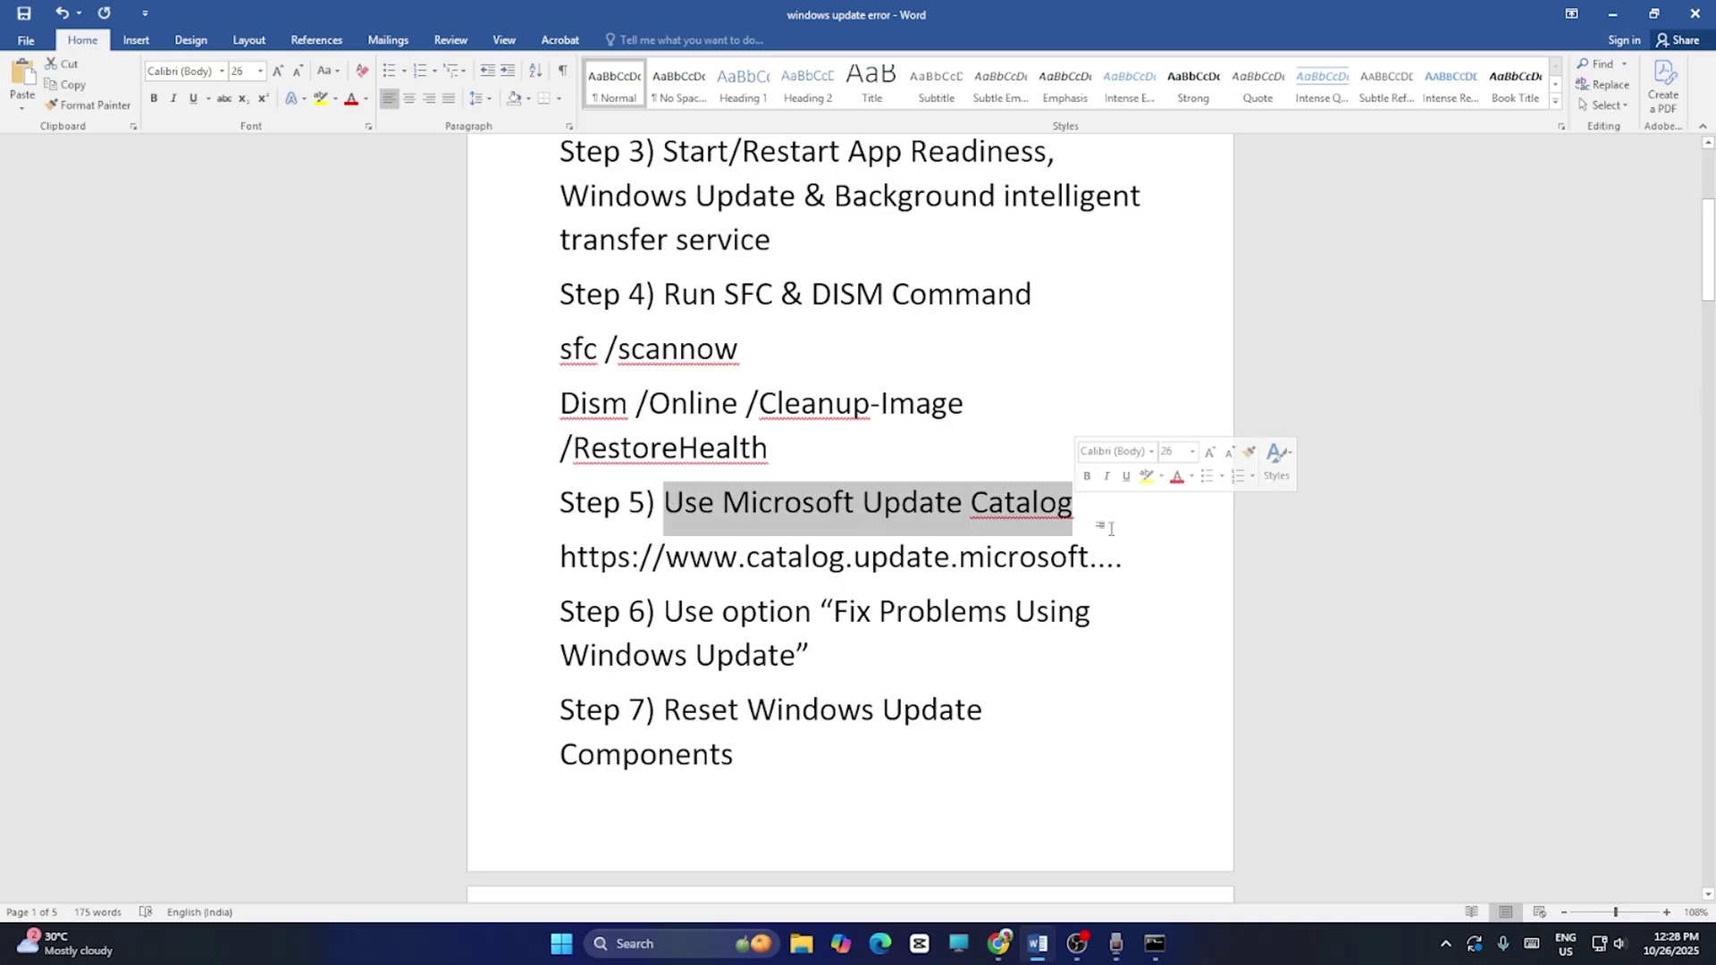
left_click(1149, 554)
scroll(1151, 556, "up", 4)
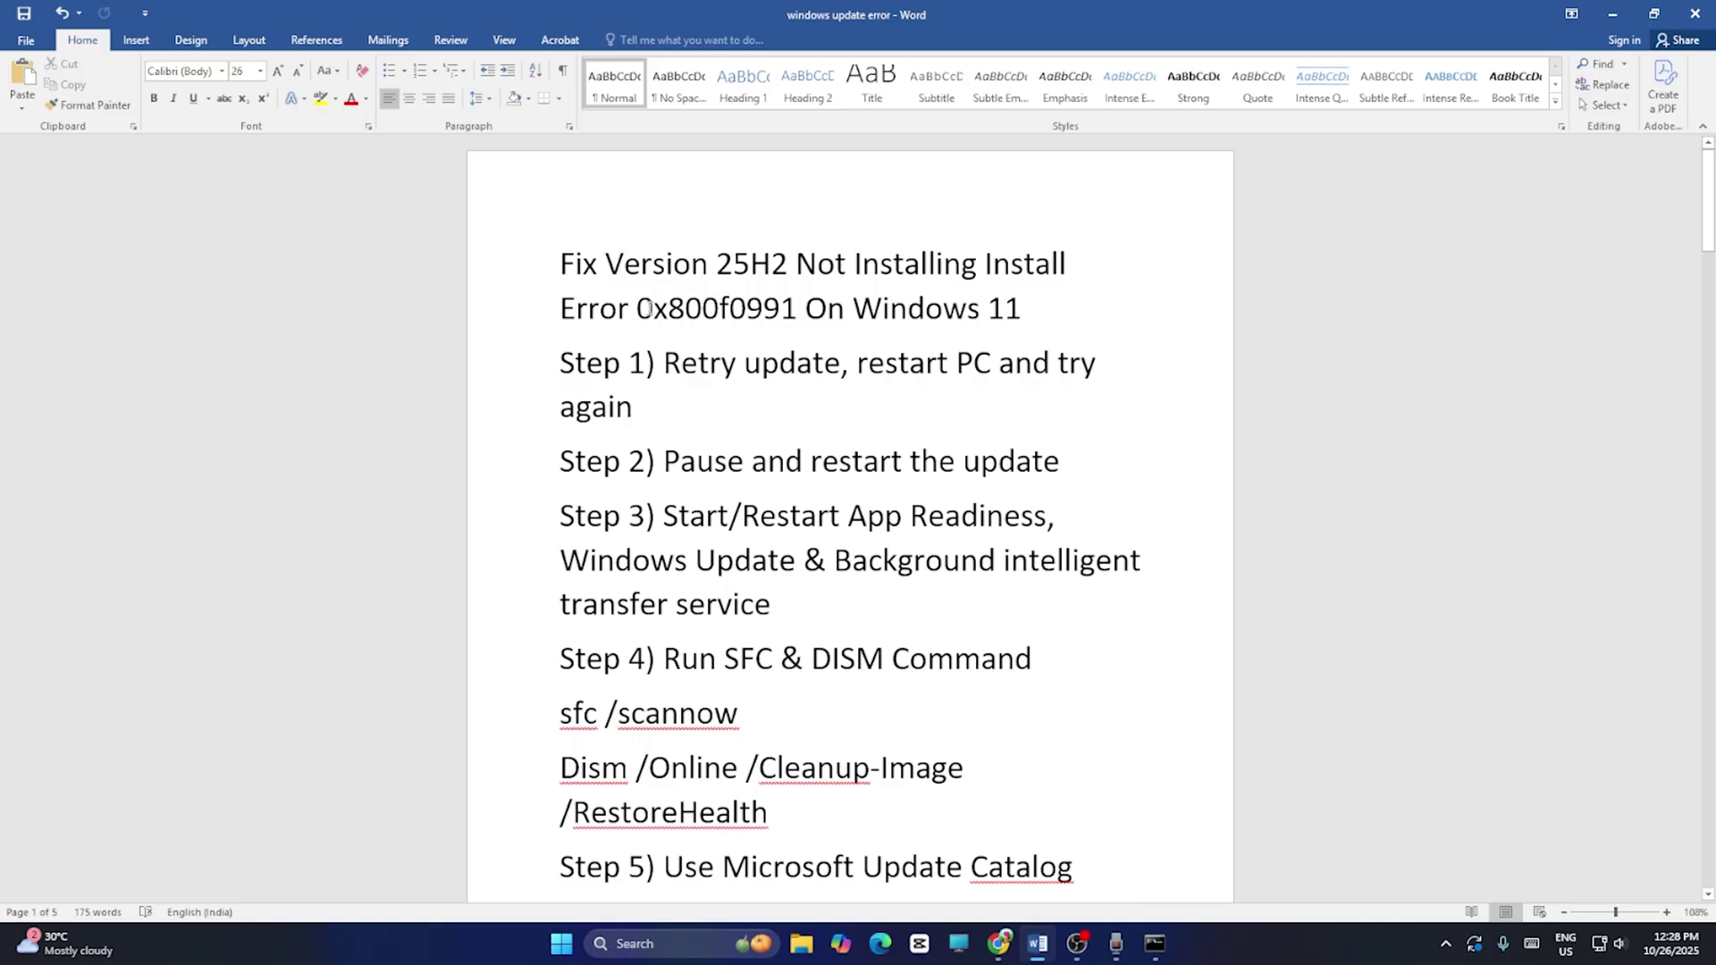
scroll(1009, 295, "down", 6)
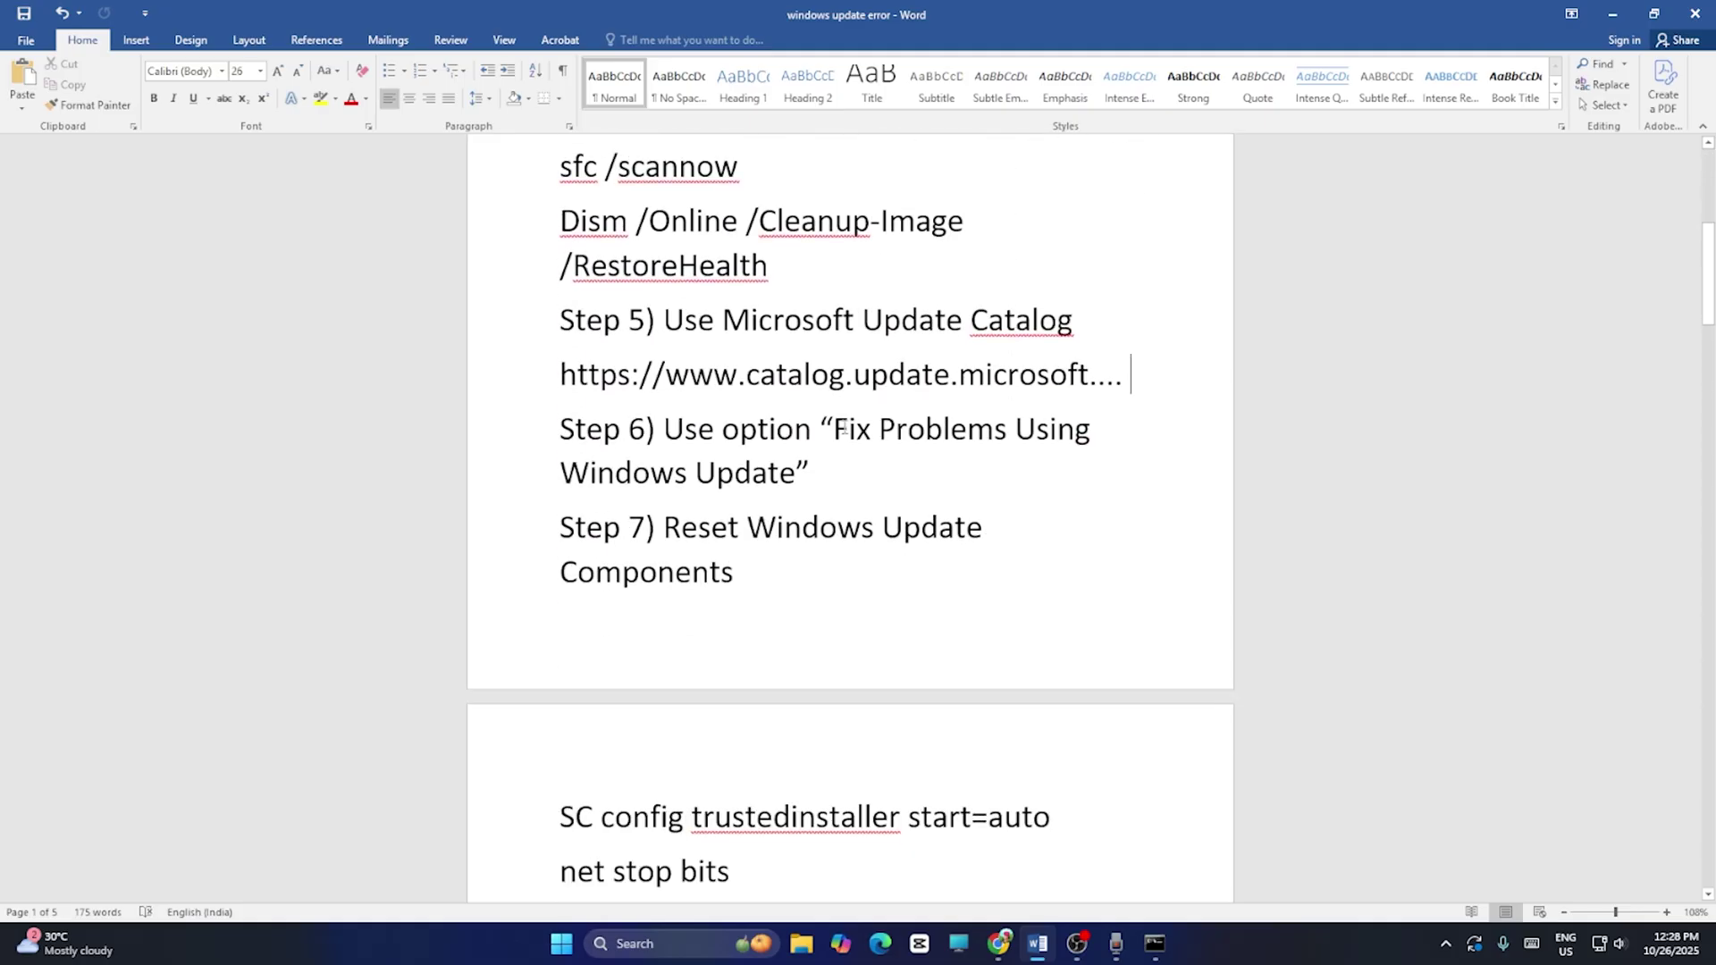
scroll(1153, 414, "up", 5)
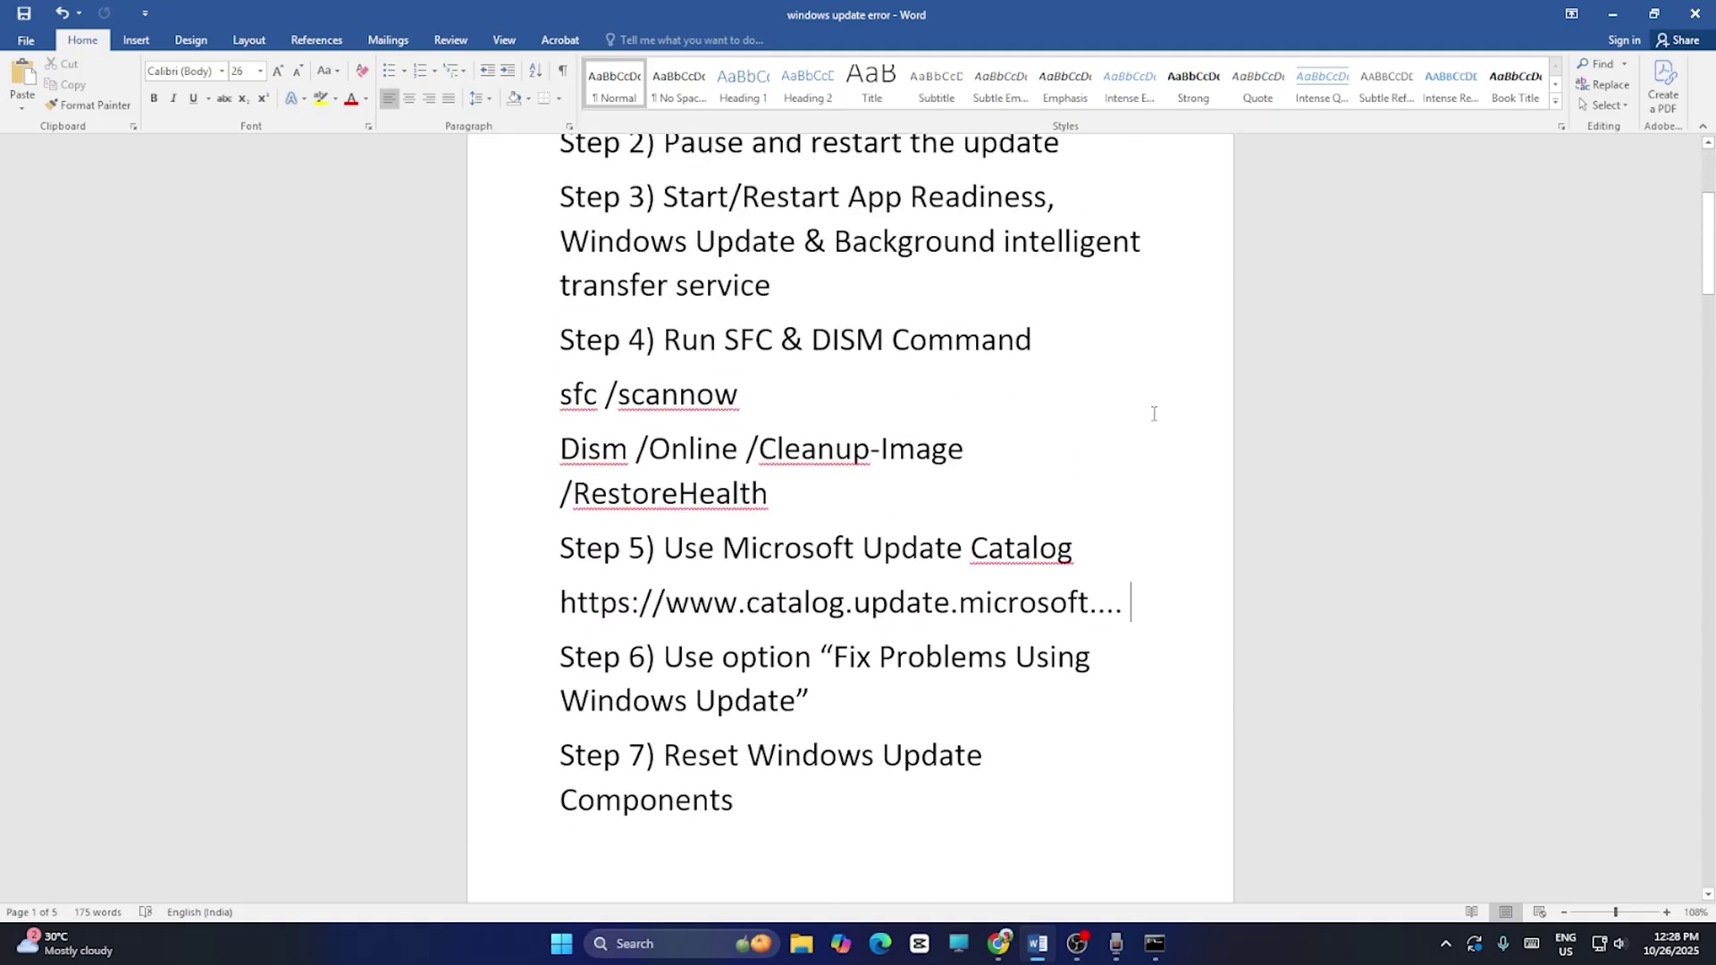
scroll(1153, 414, "down", 2)
scroll(1153, 413, "down", 2)
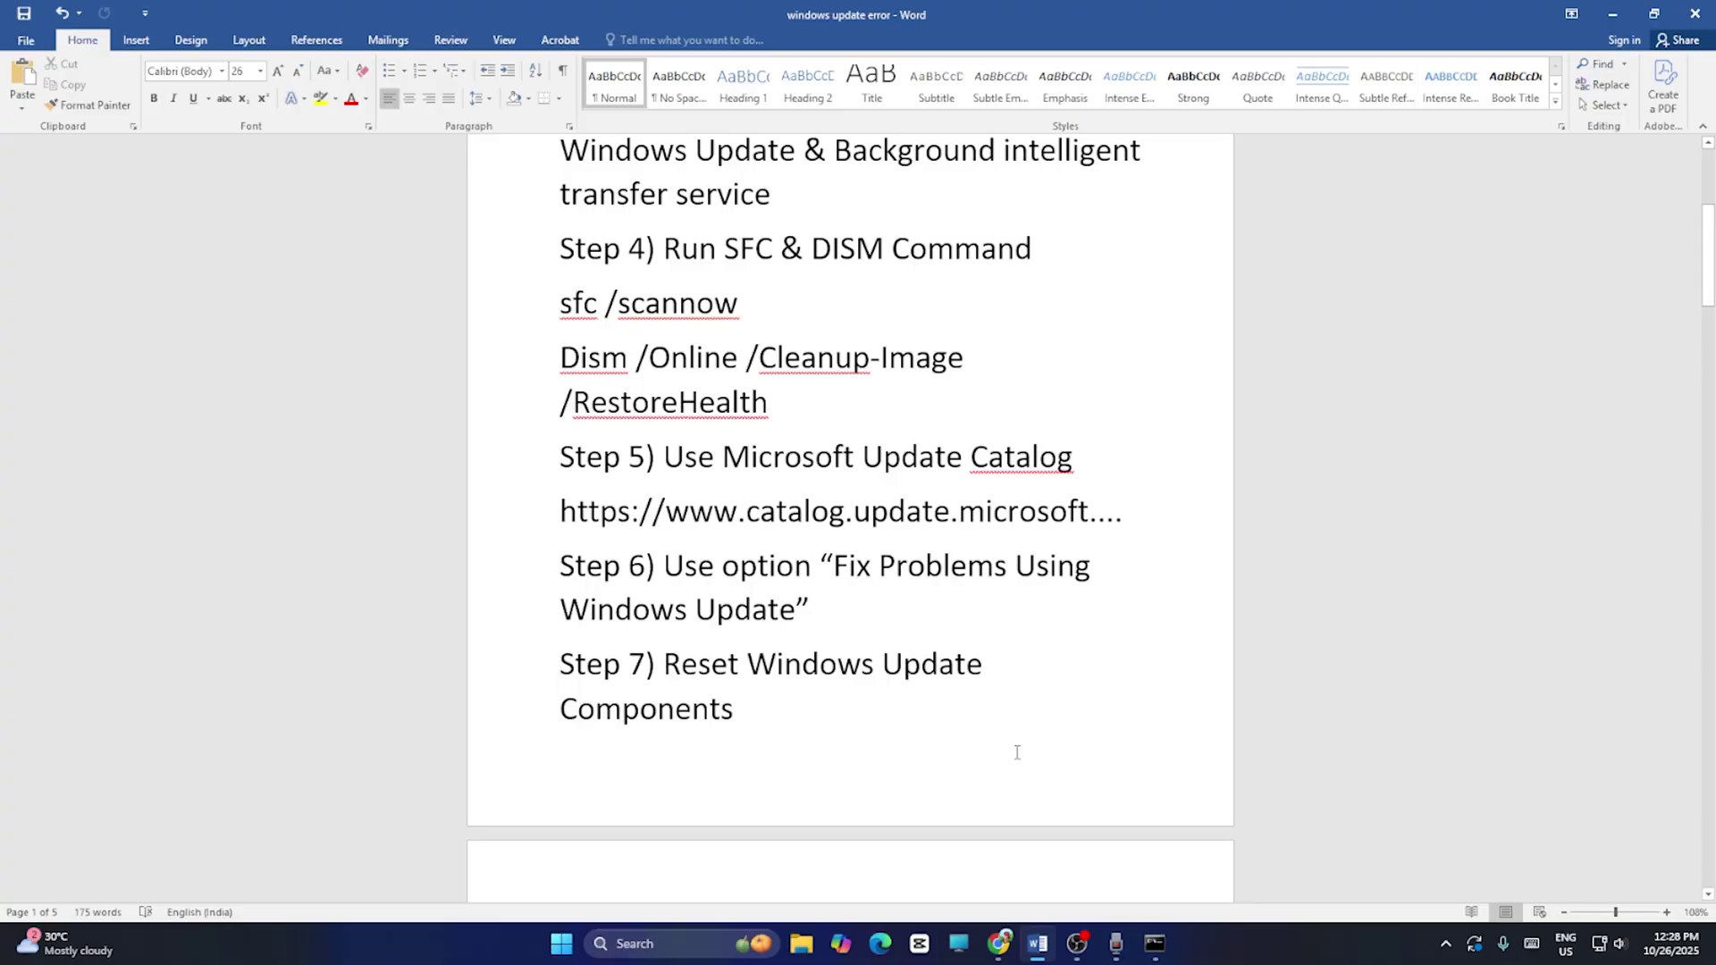
left_click(998, 942)
left_click(759, 18)
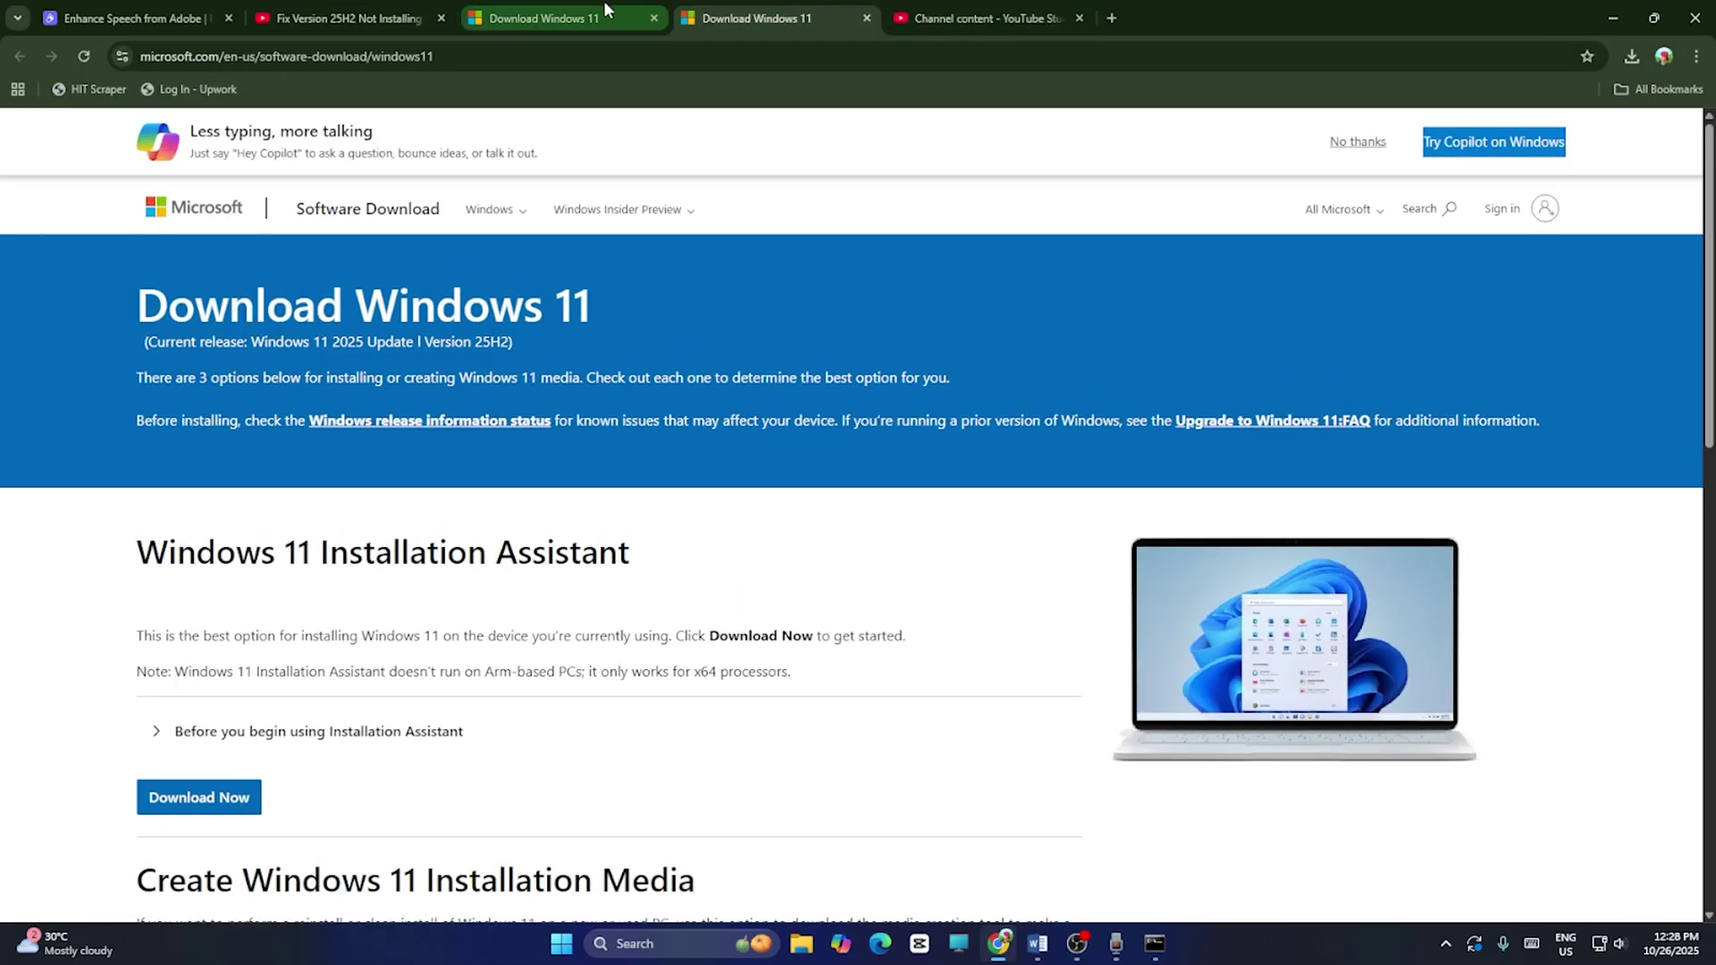
left_click(604, 2)
left_click(1613, 17)
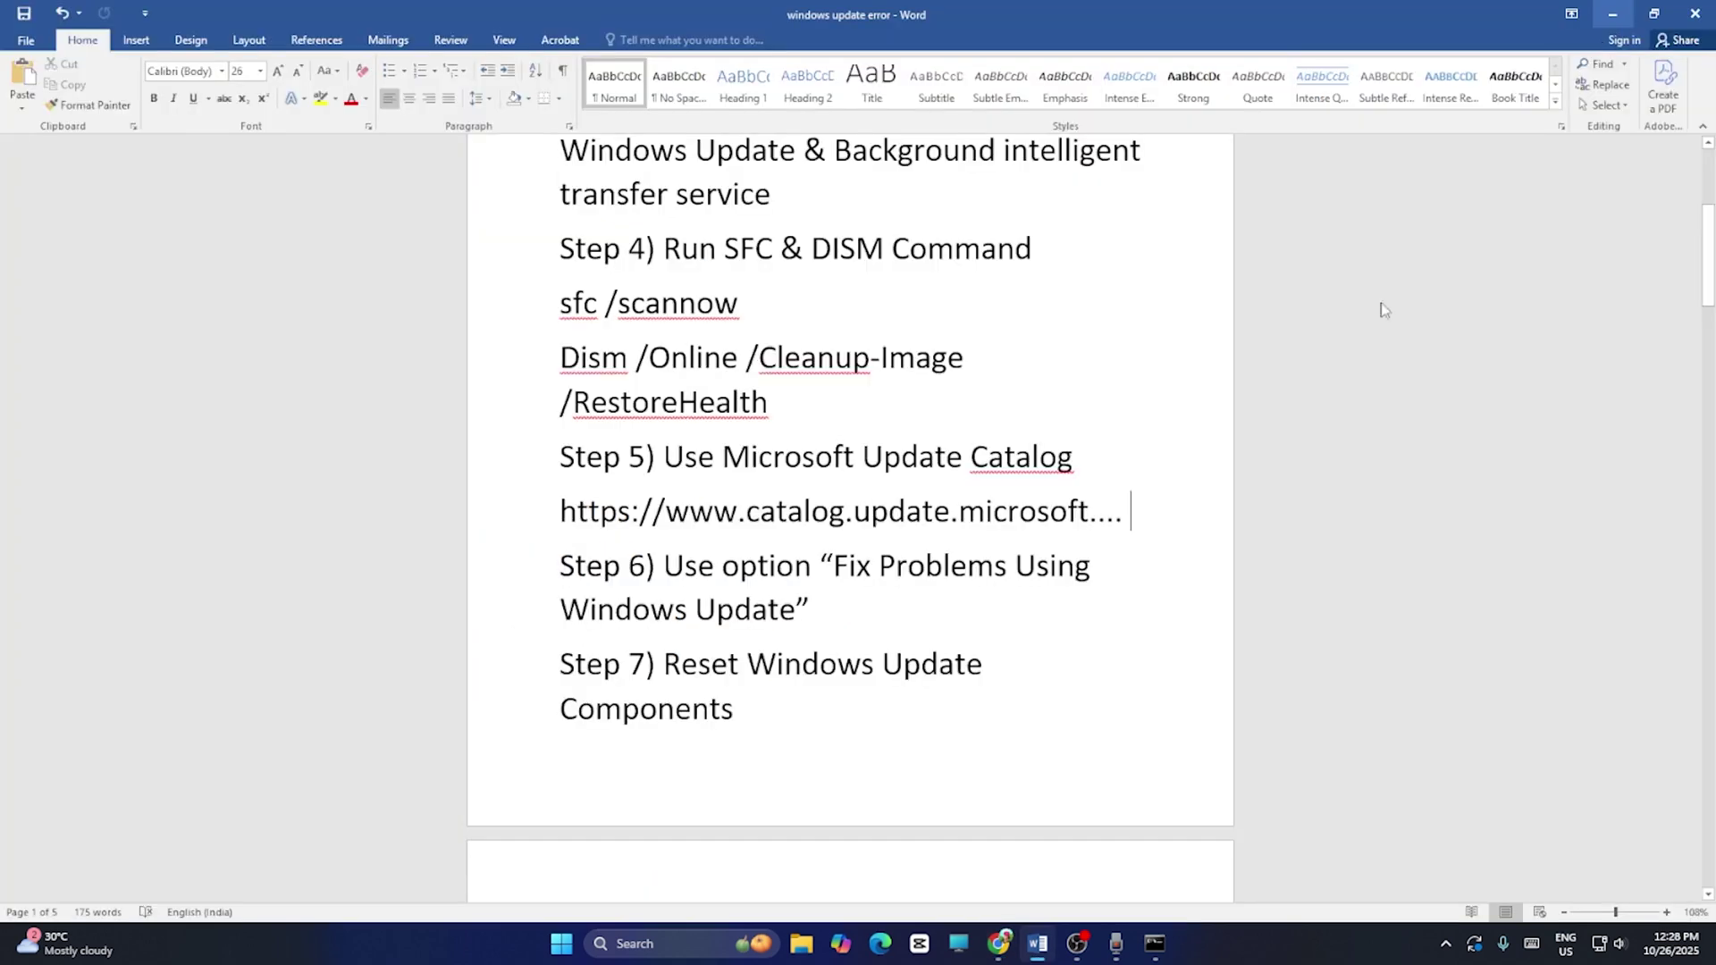
scroll(776, 472, "down", 1)
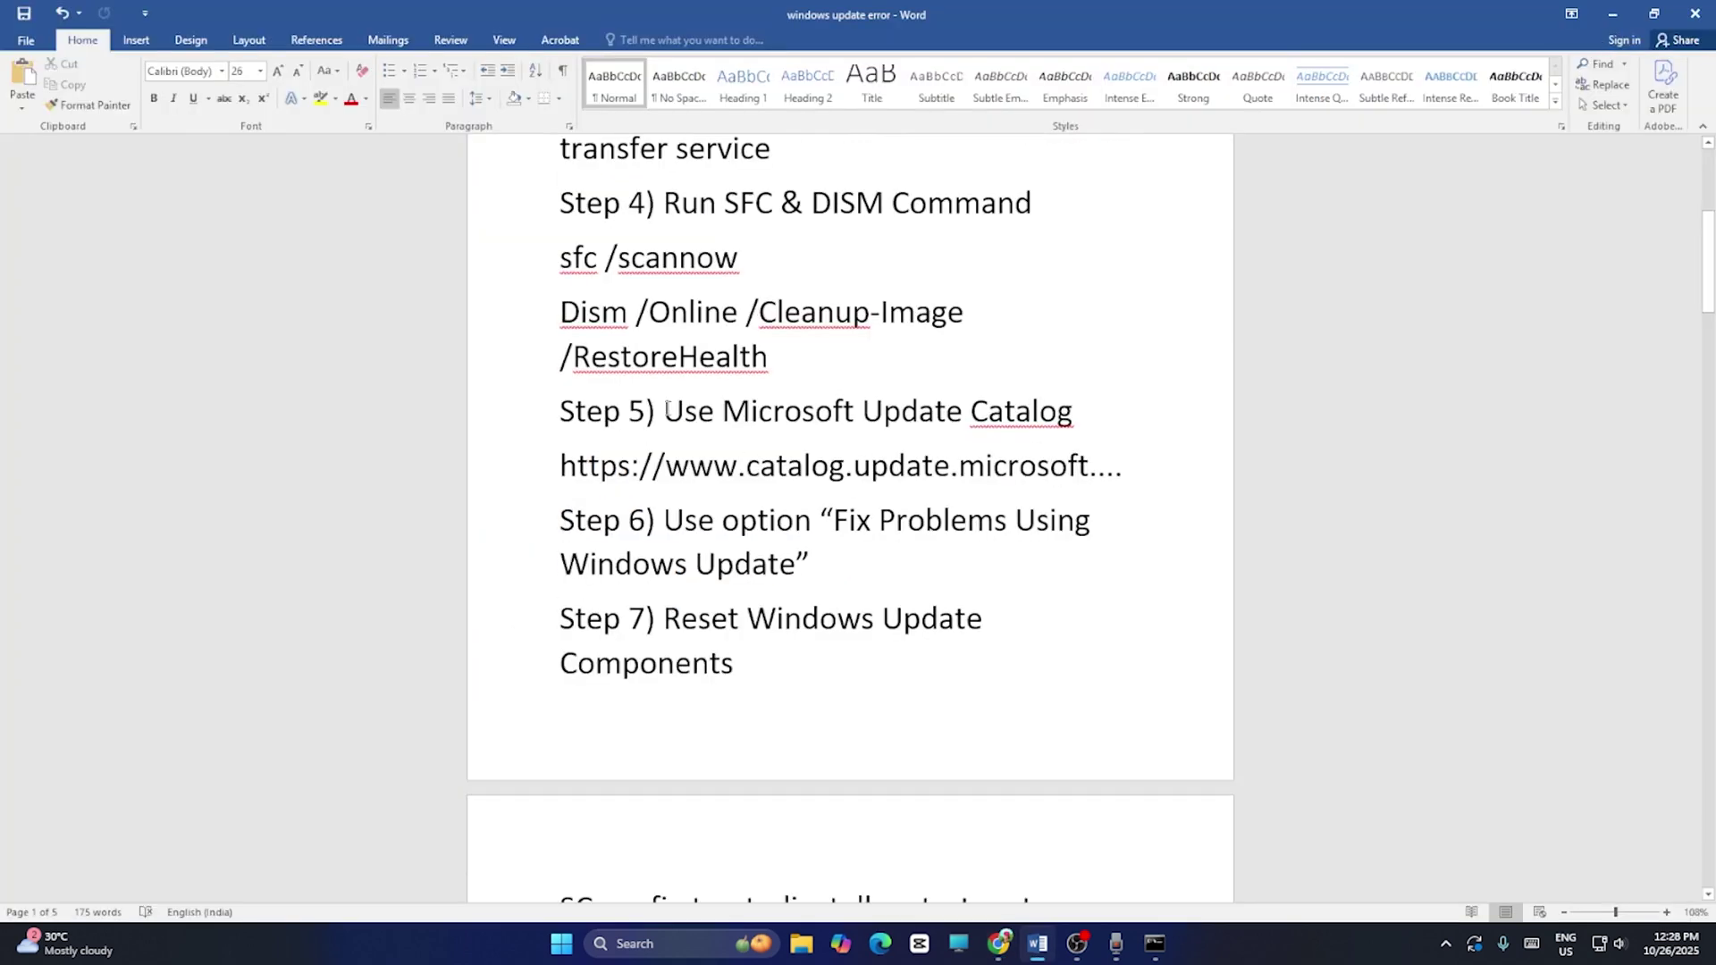
left_click_drag(665, 413, 1134, 466)
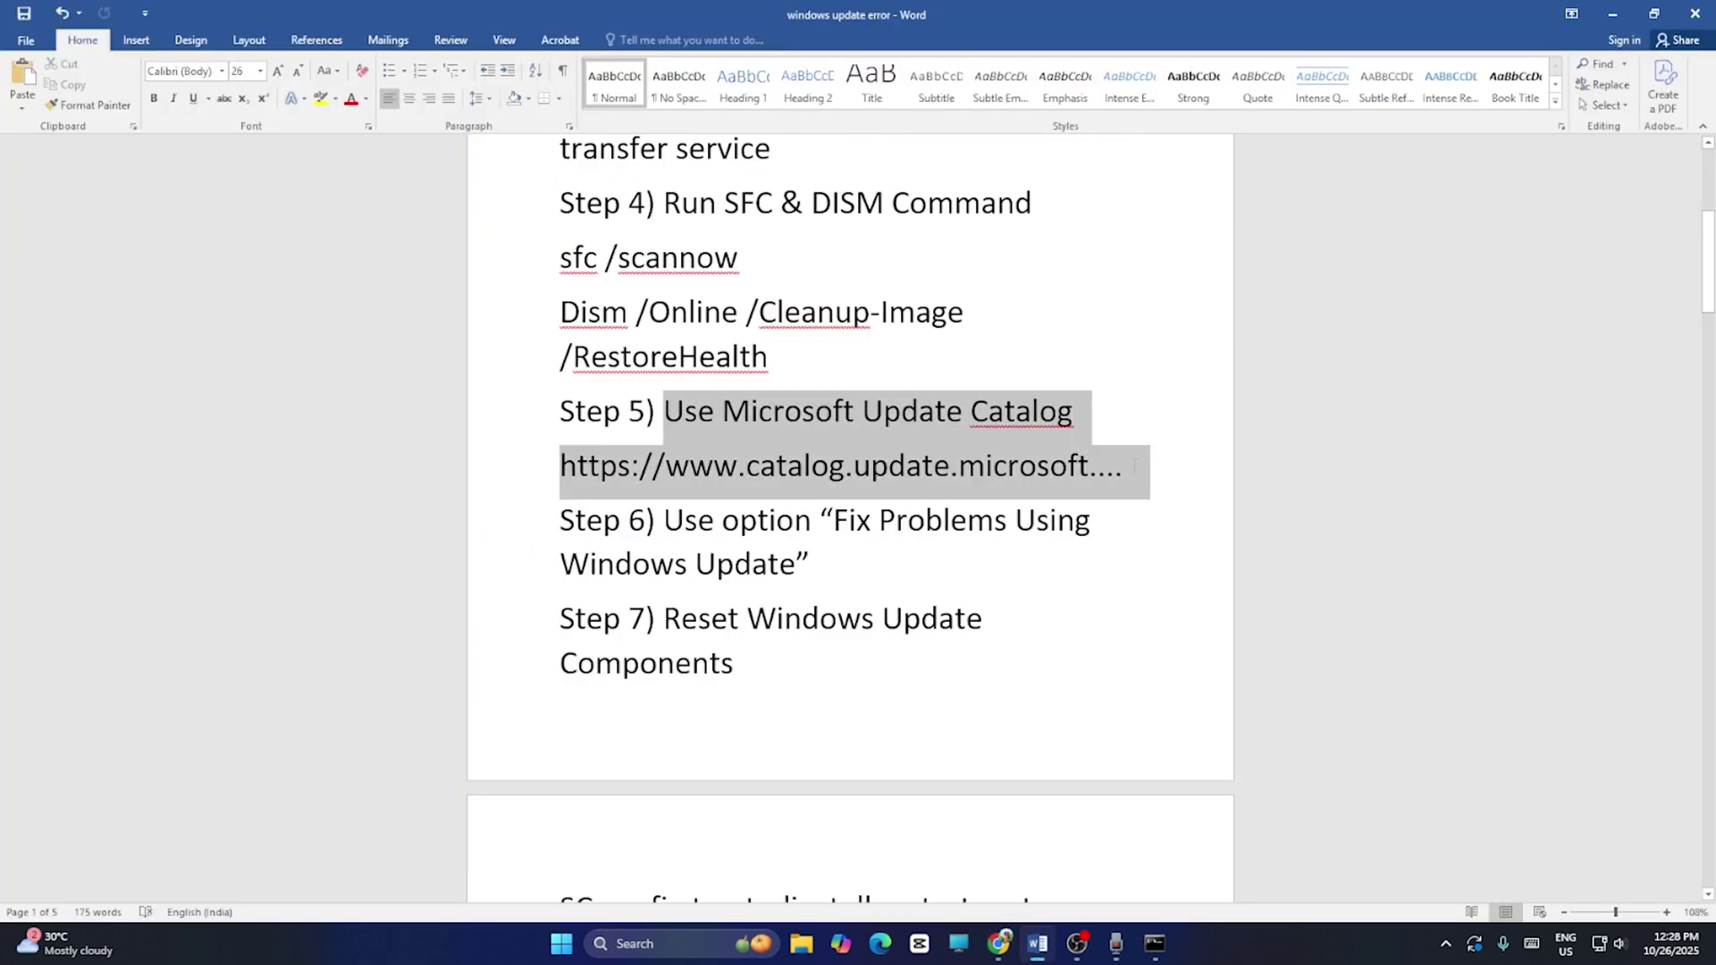
left_click(1187, 528)
scroll(1187, 490, "up", 5)
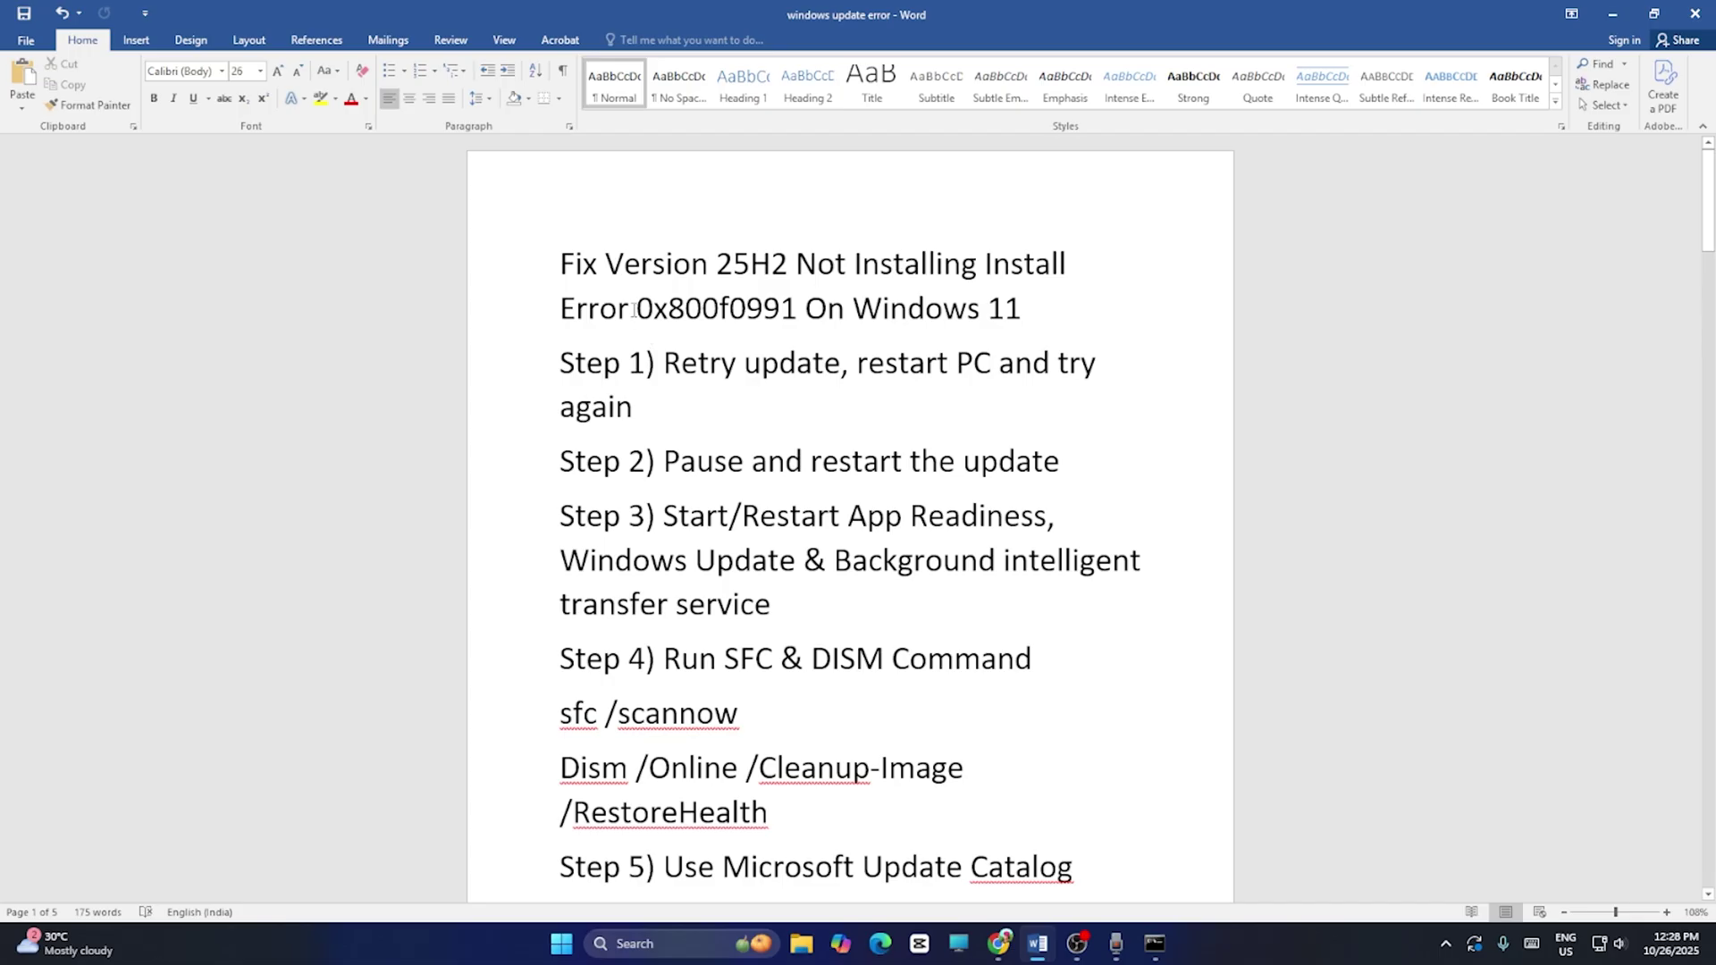
left_click_drag(633, 309, 796, 309)
left_click(962, 268)
scroll(989, 468, "down", 3)
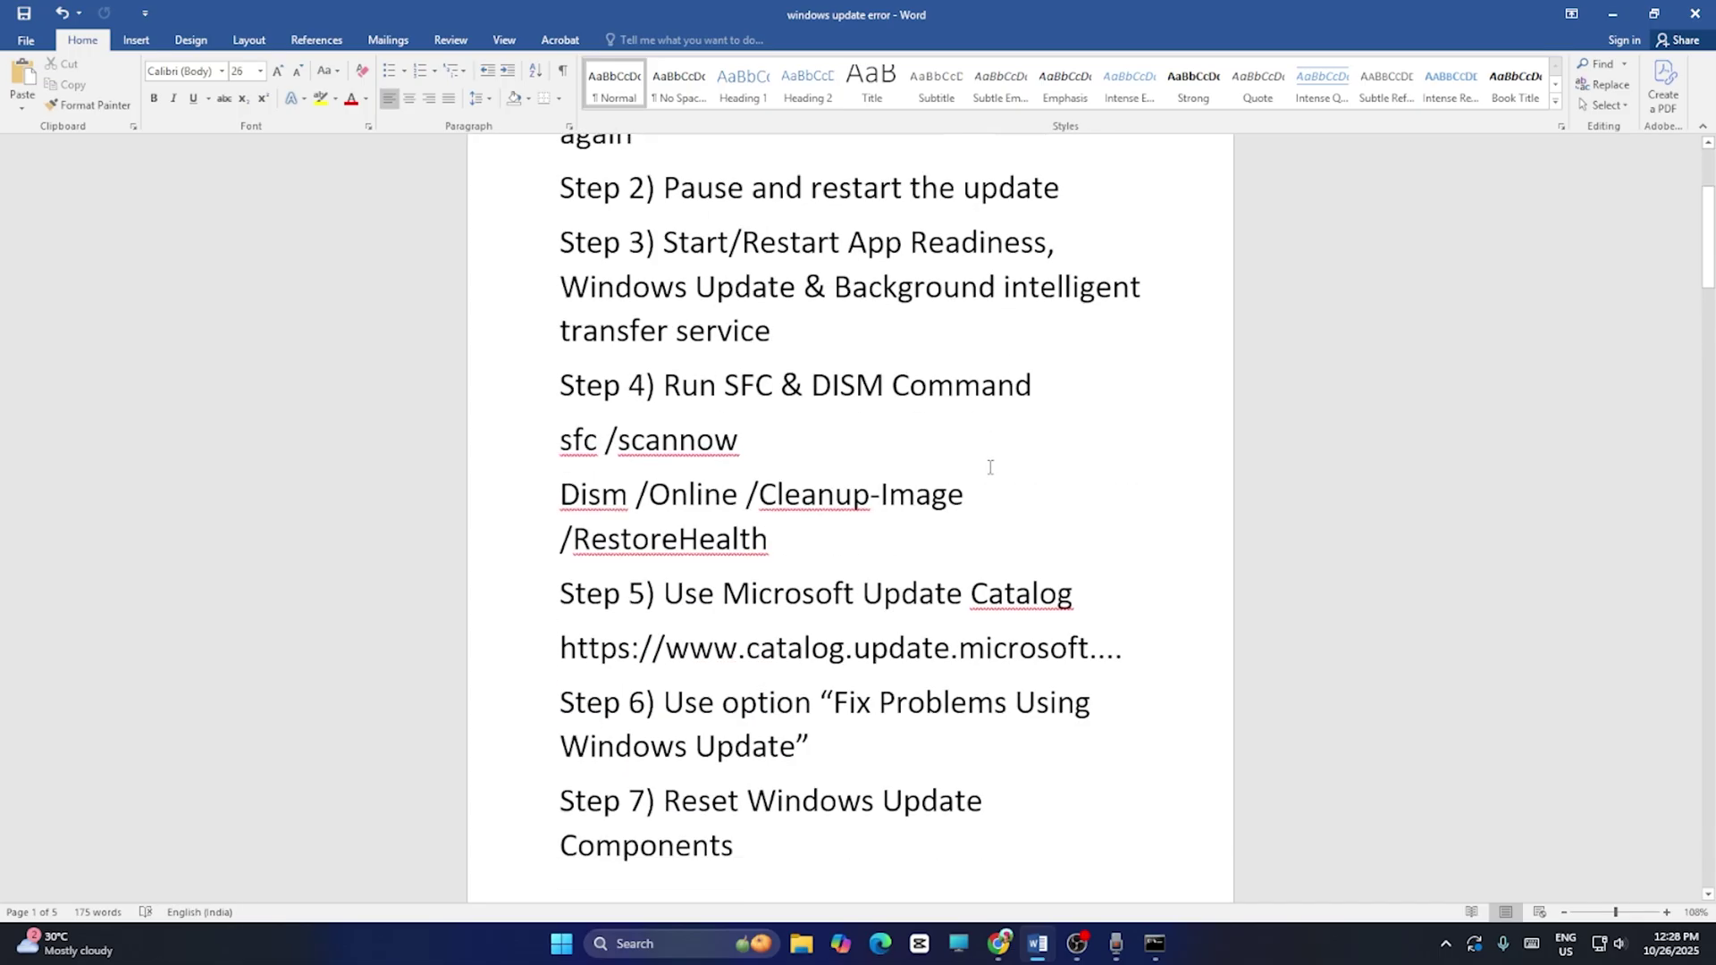
scroll(989, 468, "down", 3)
left_click_drag(666, 382, 849, 420)
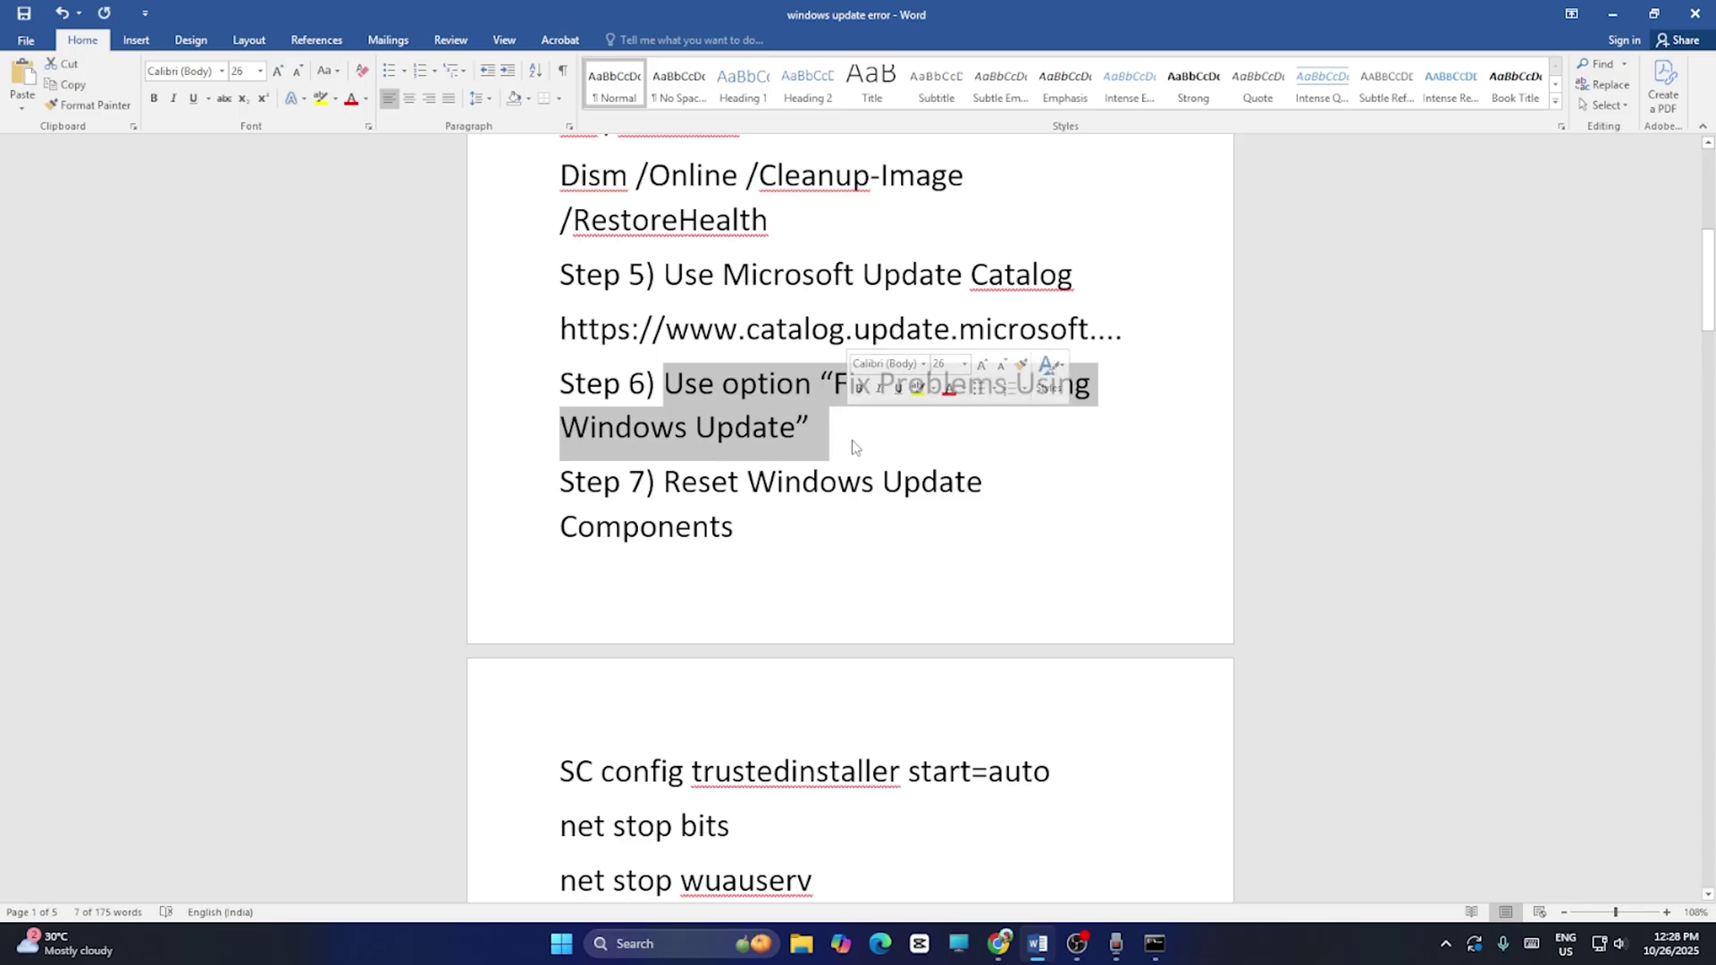
left_click(856, 442)
- Open the Windows Update page in Settings
left_click(674, 949)
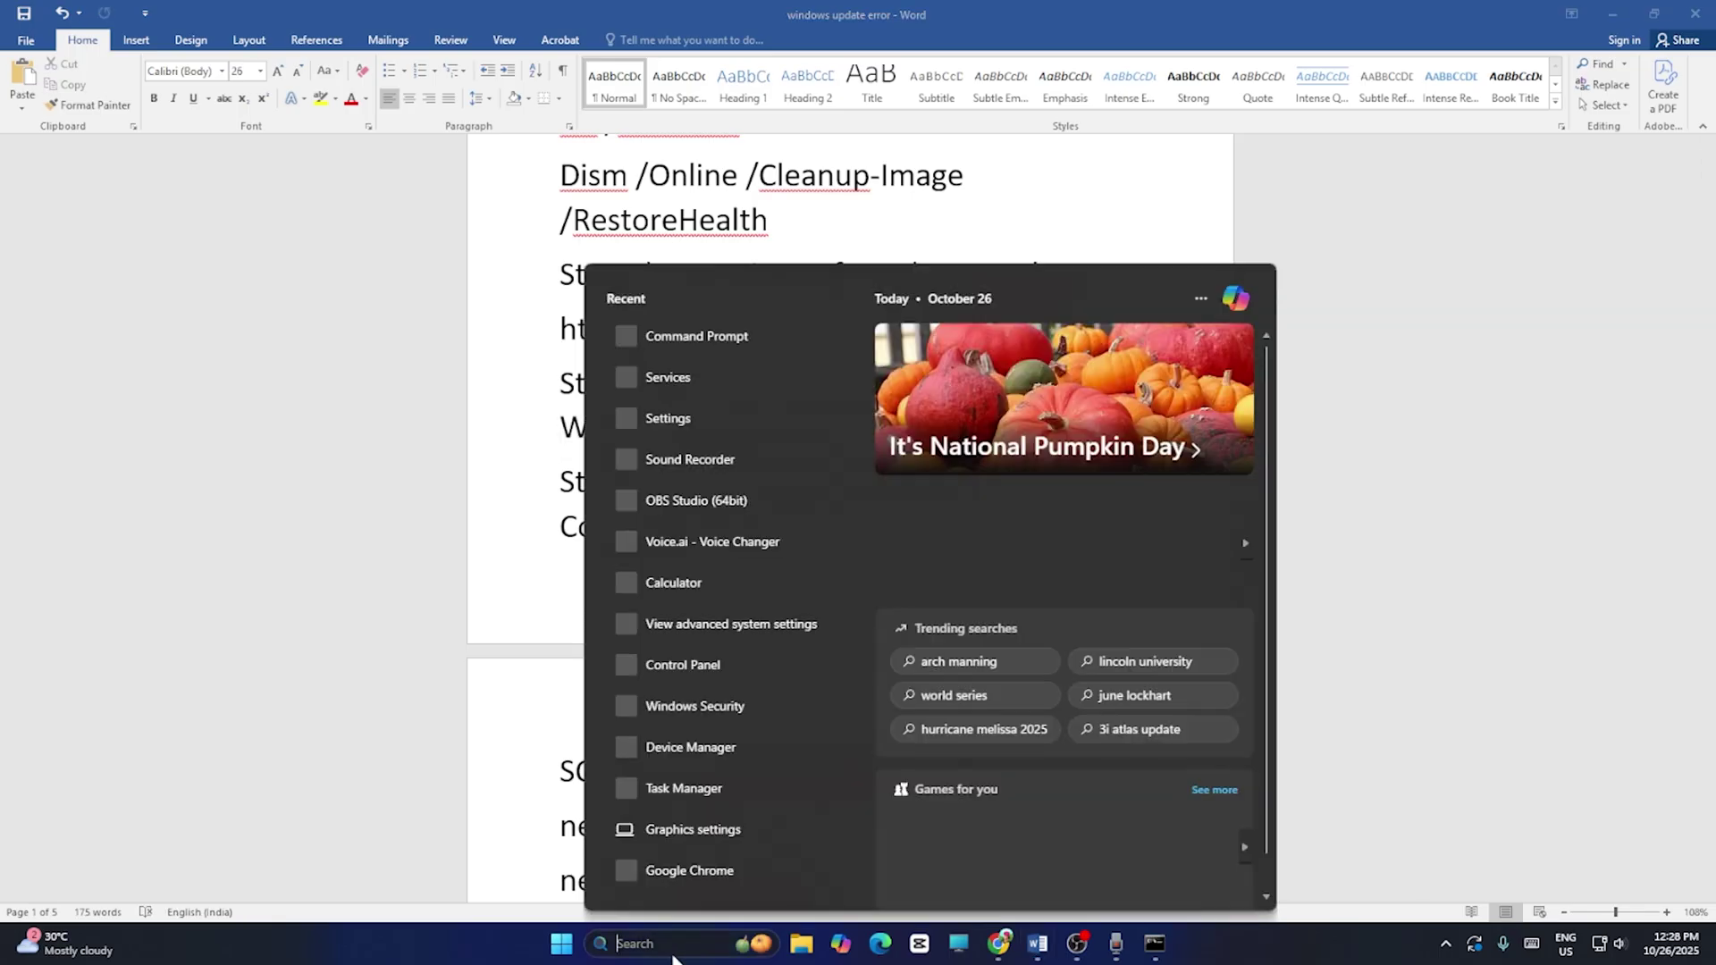
type("settings")
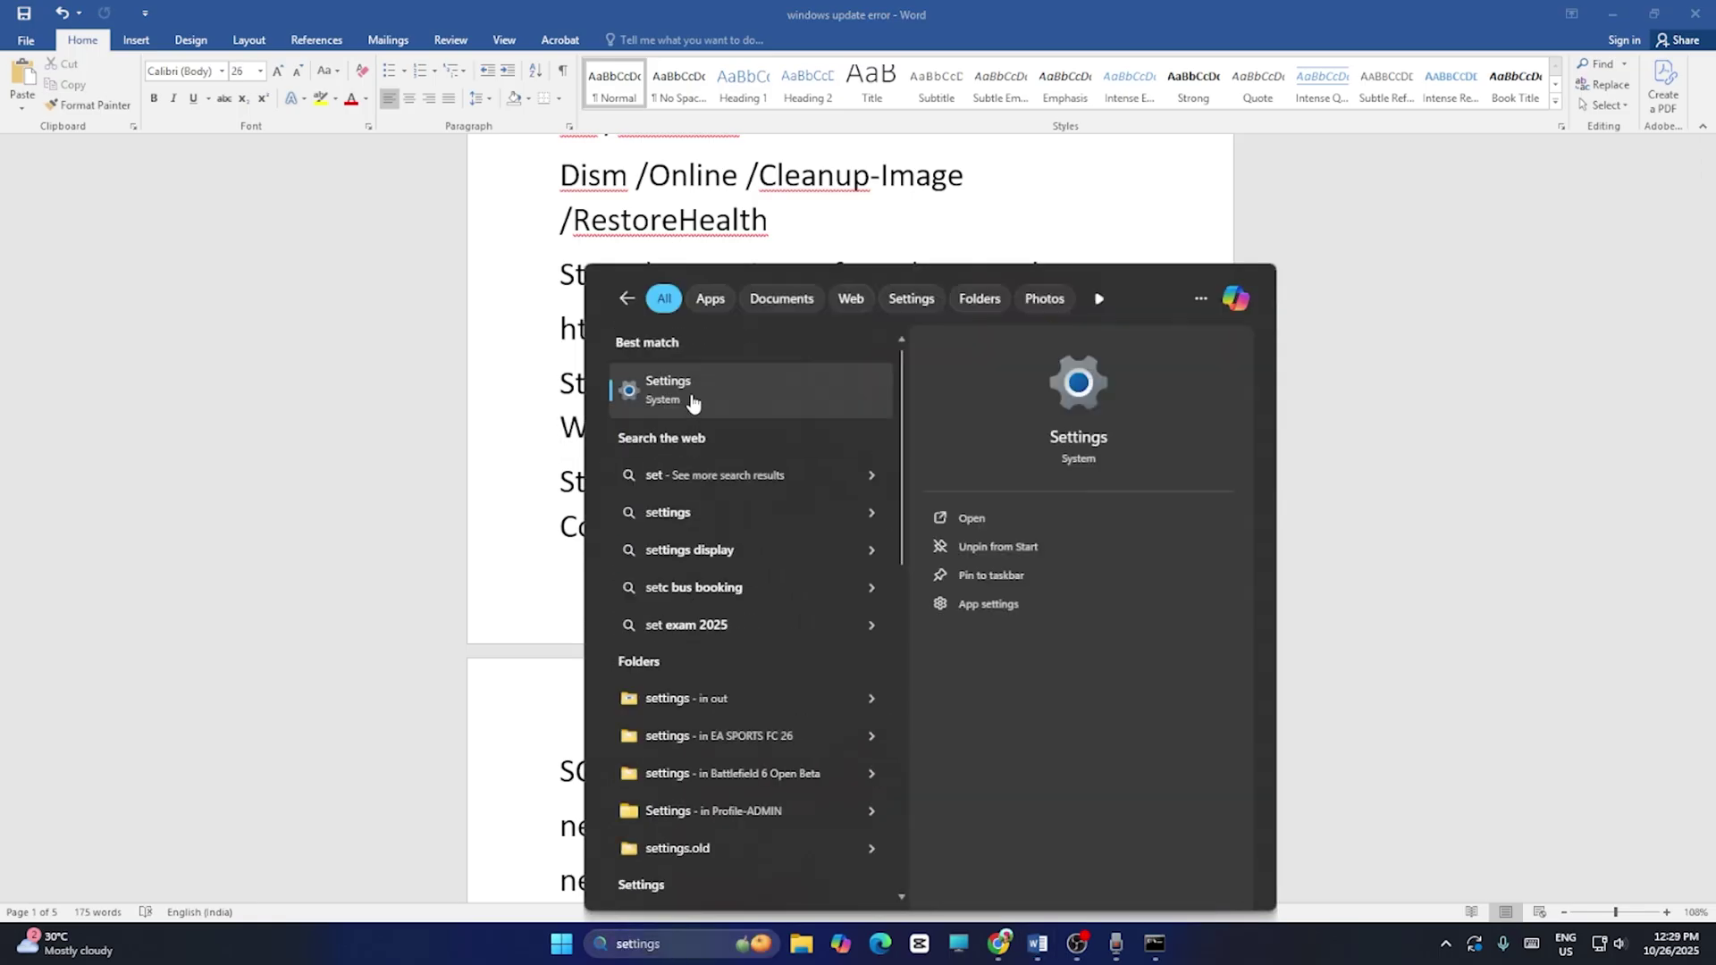
left_click(688, 393)
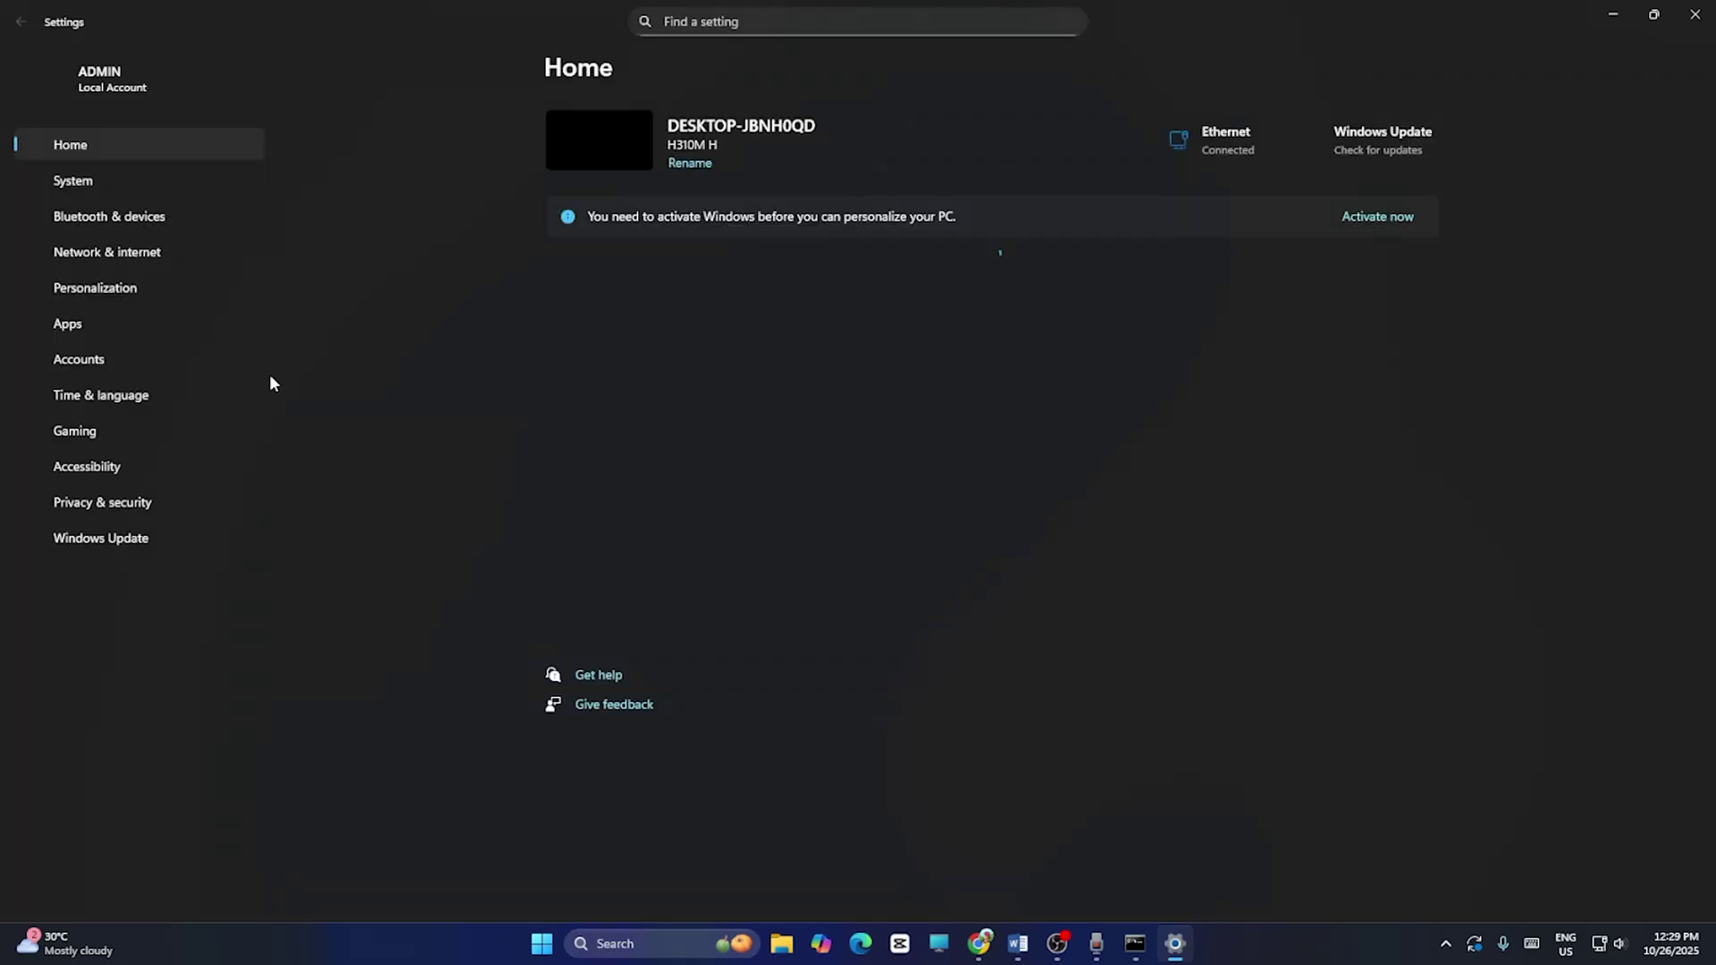
left_click(125, 538)
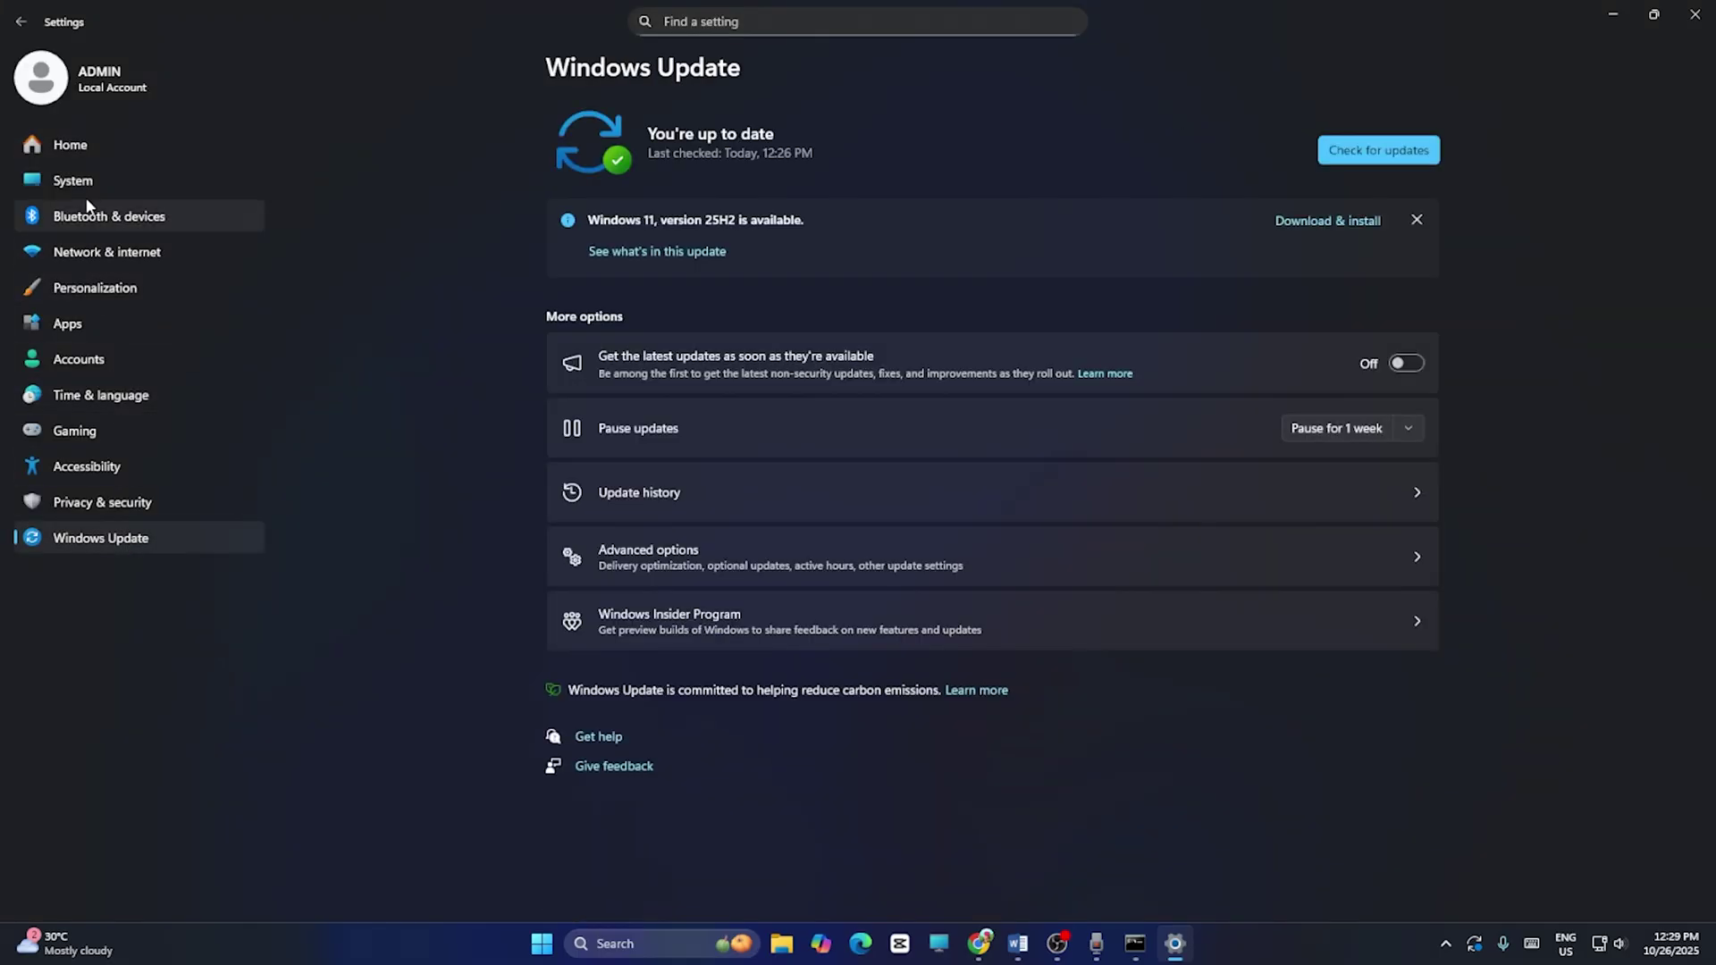
- Check System > Recovery's Fix problems using Windows Update, then close Settings and scroll to Step 7
left_click(84, 188)
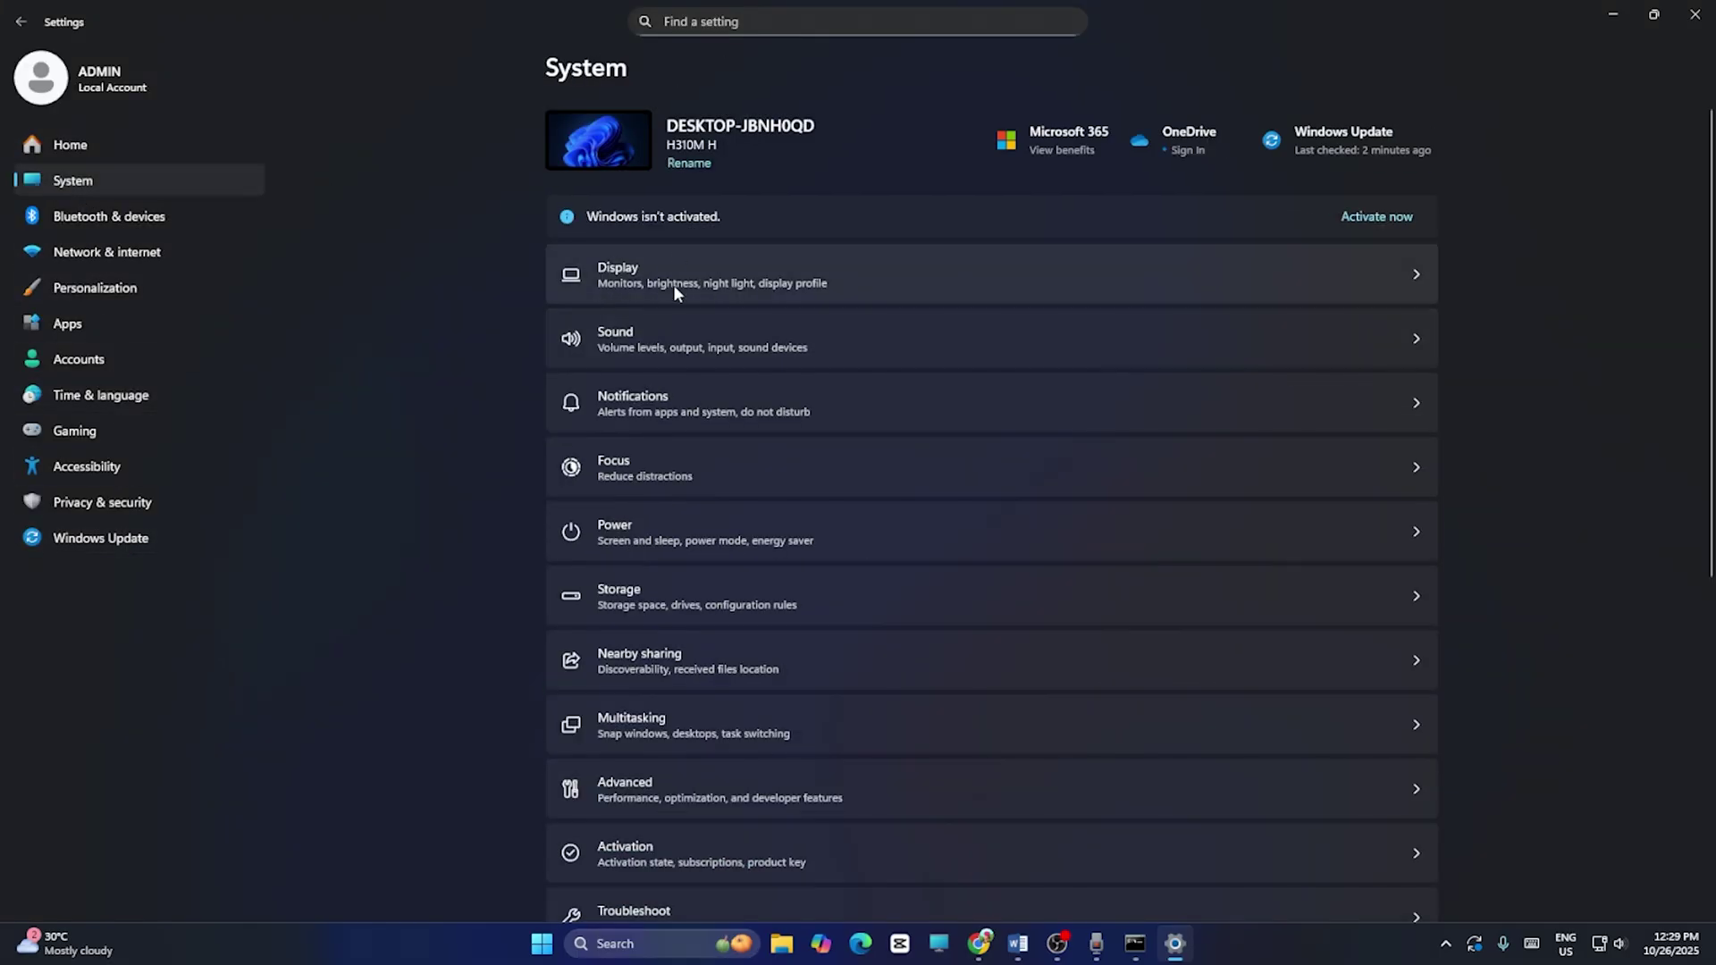
scroll(686, 503, "down", 4)
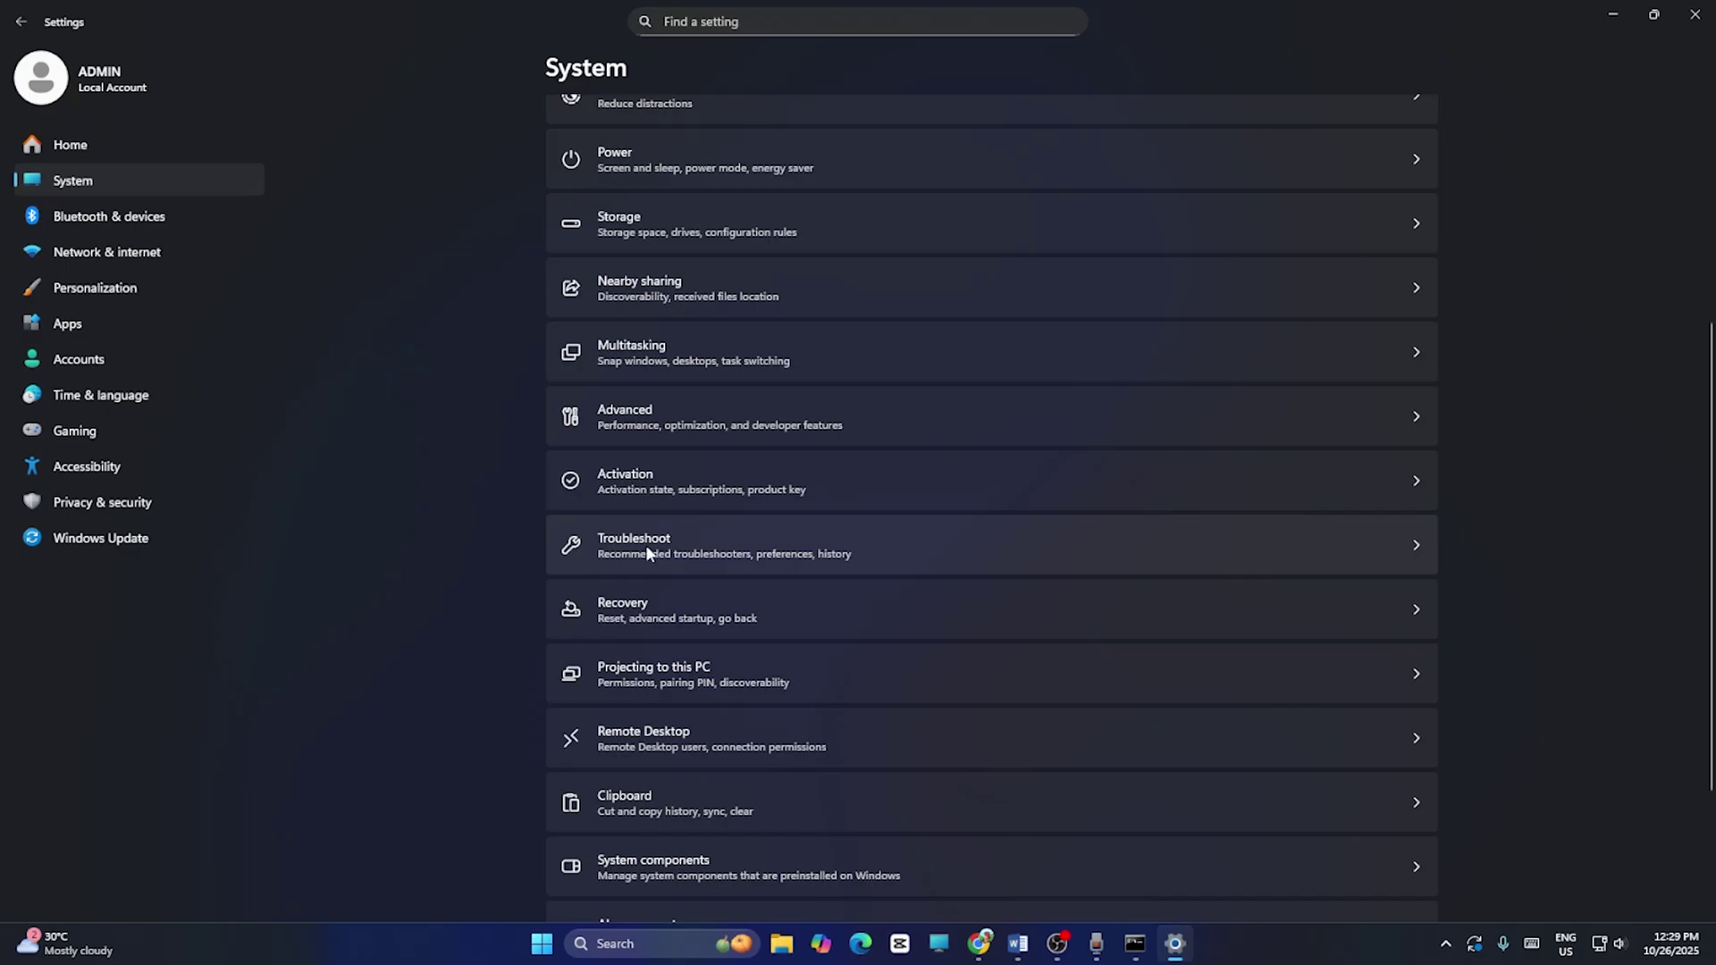
left_click(624, 616)
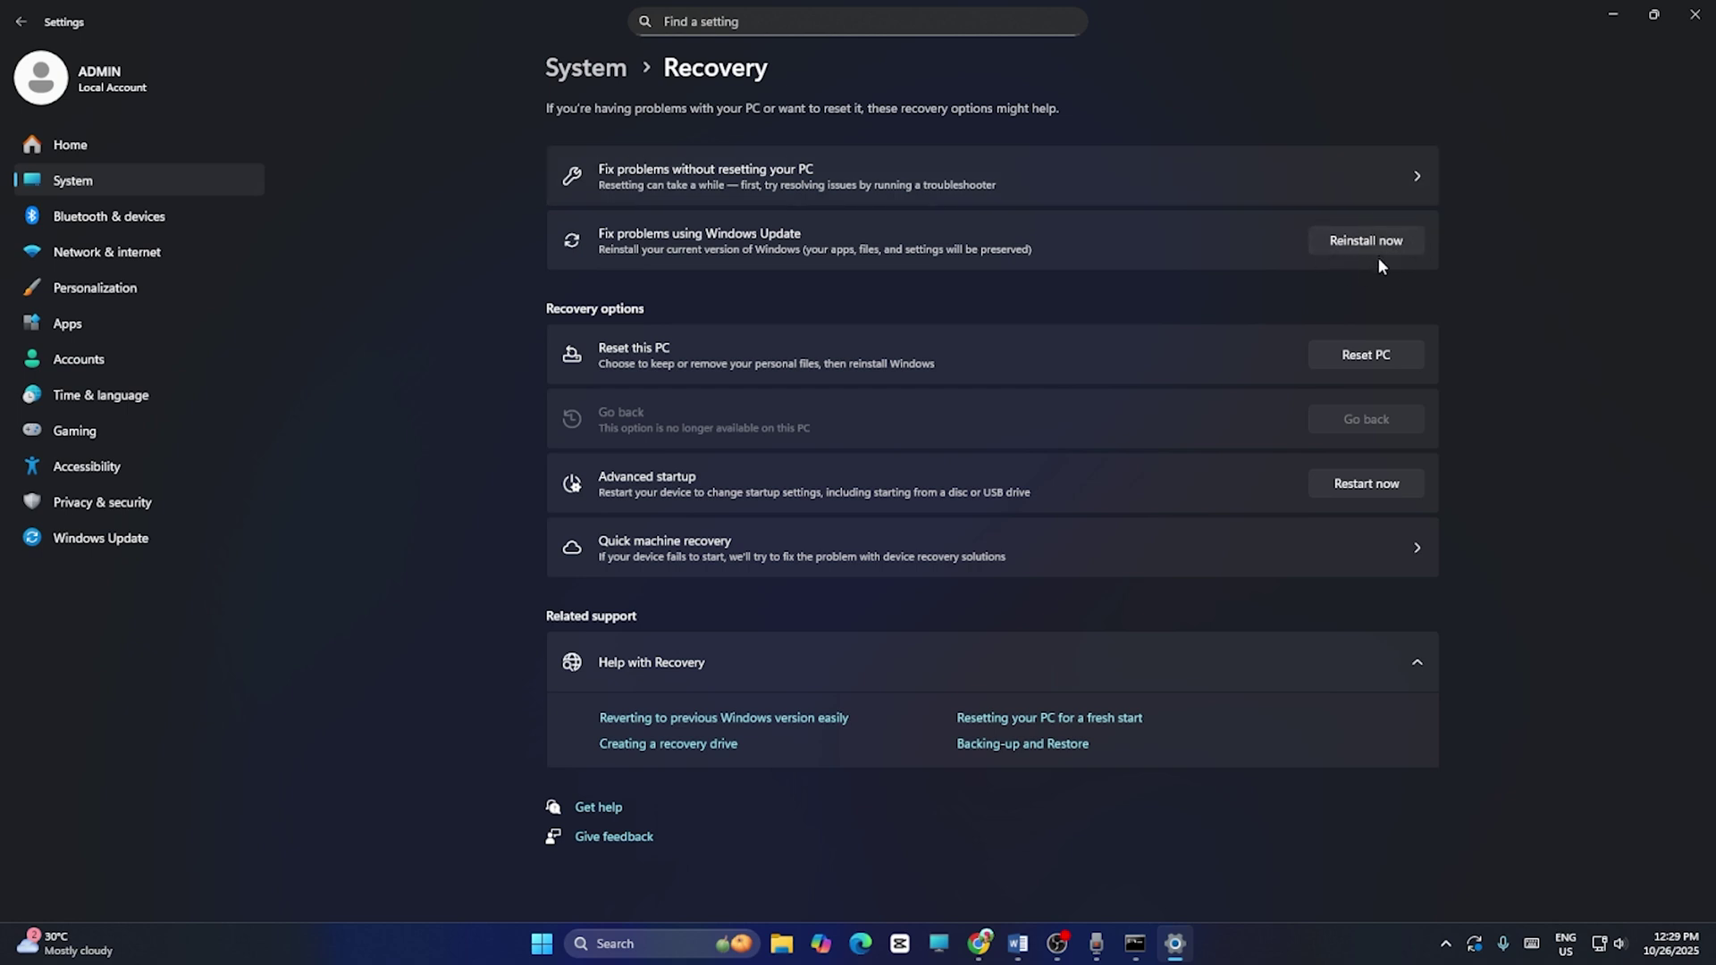
left_click(1683, 23)
scroll(922, 429, "down", 2)
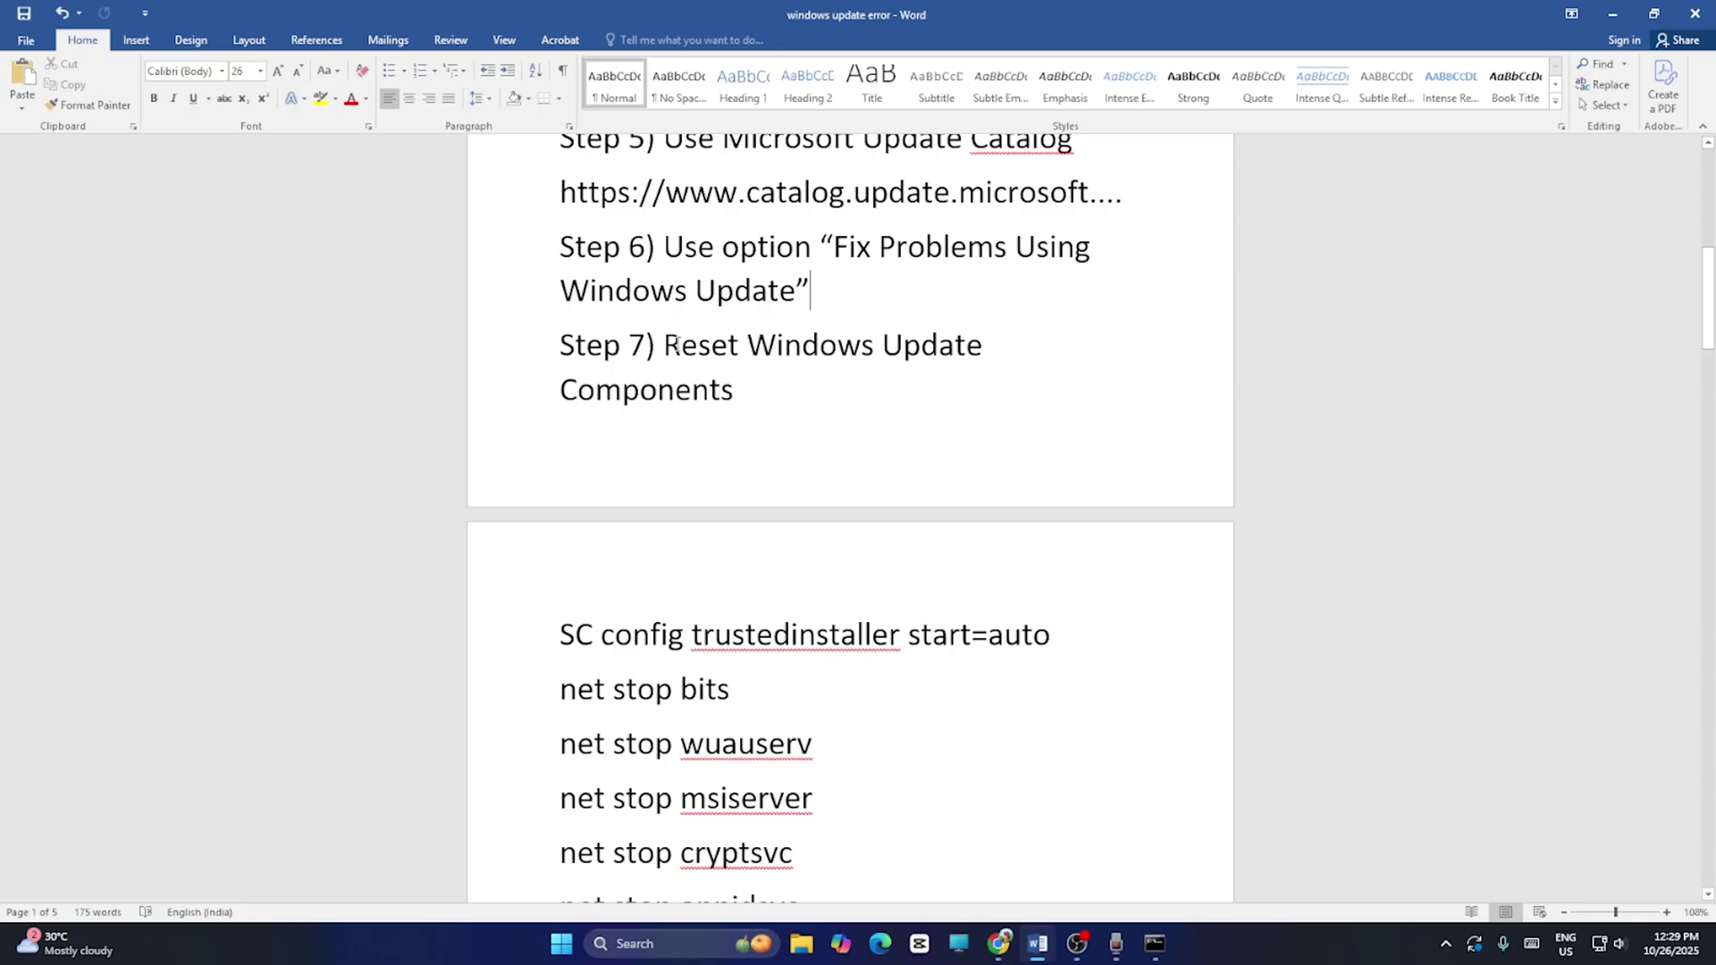
- Copy the checklist lines from SC config through net start appidsvc, then minimize Word
left_click_drag(676, 344, 765, 391)
left_click(773, 417)
scroll(774, 424, "down", 2)
scroll(774, 424, "down", 2)
left_click_drag(564, 349, 1165, 670)
scroll(1111, 533, "down", 3)
scroll(1142, 589, "down", 8)
scroll(1164, 670, "down", 10)
scroll(1164, 670, "down", 1)
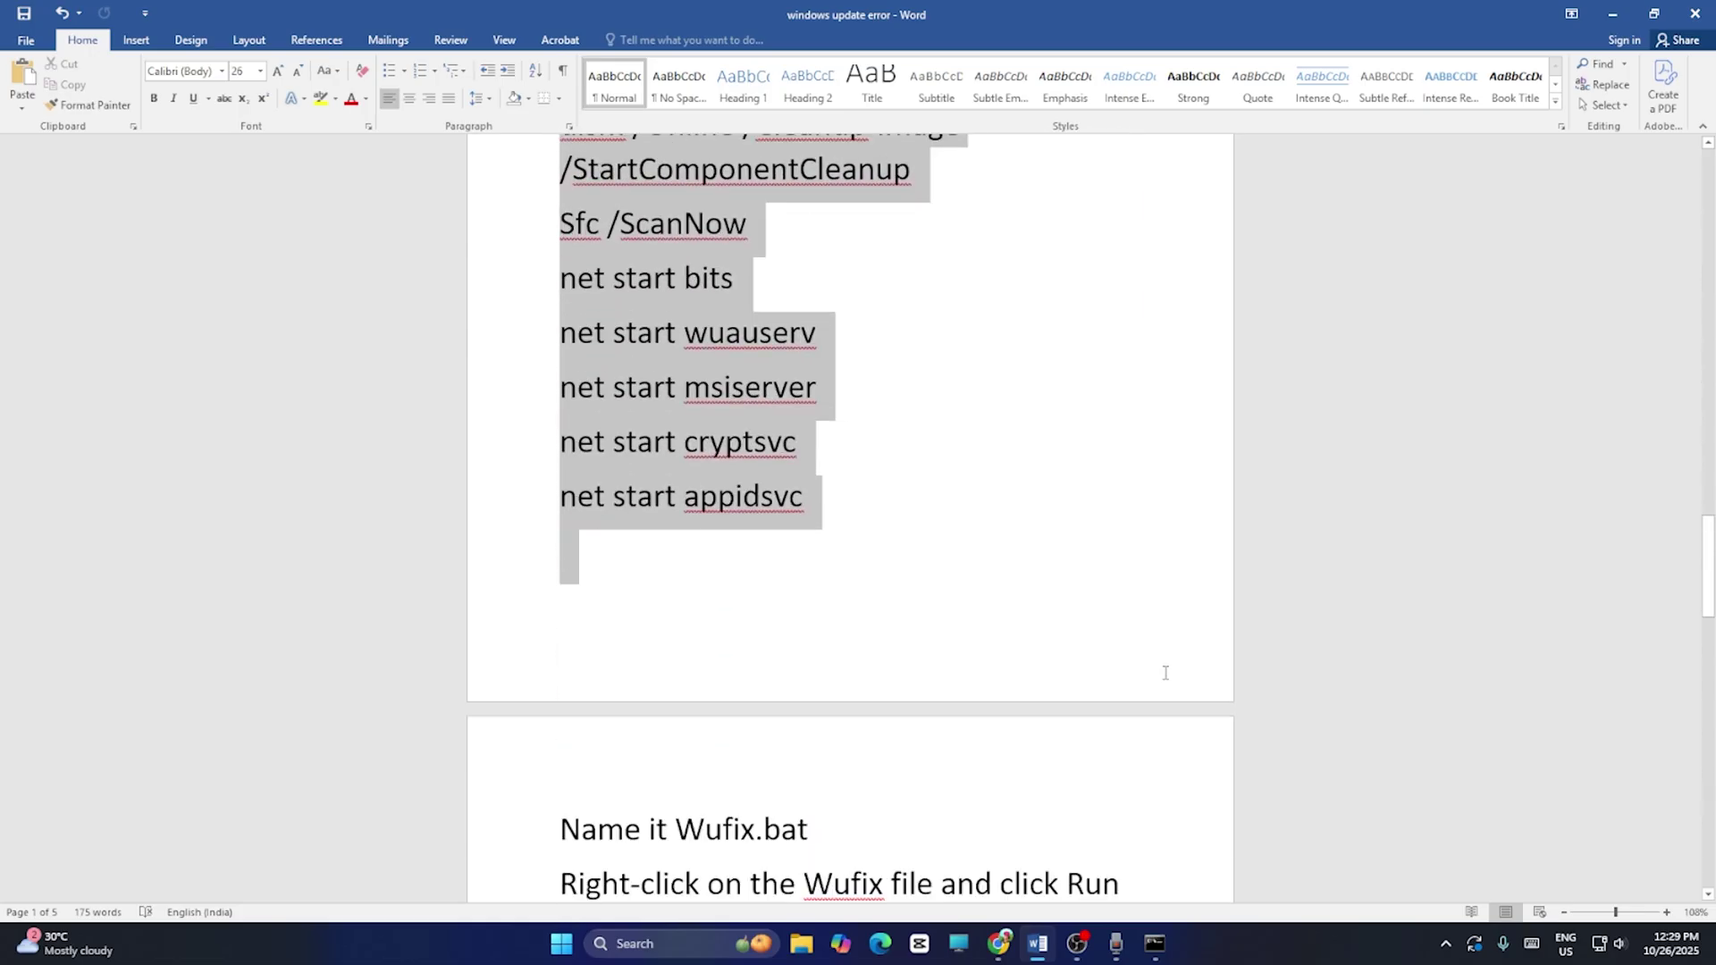
right_click(793, 374)
left_click(837, 403)
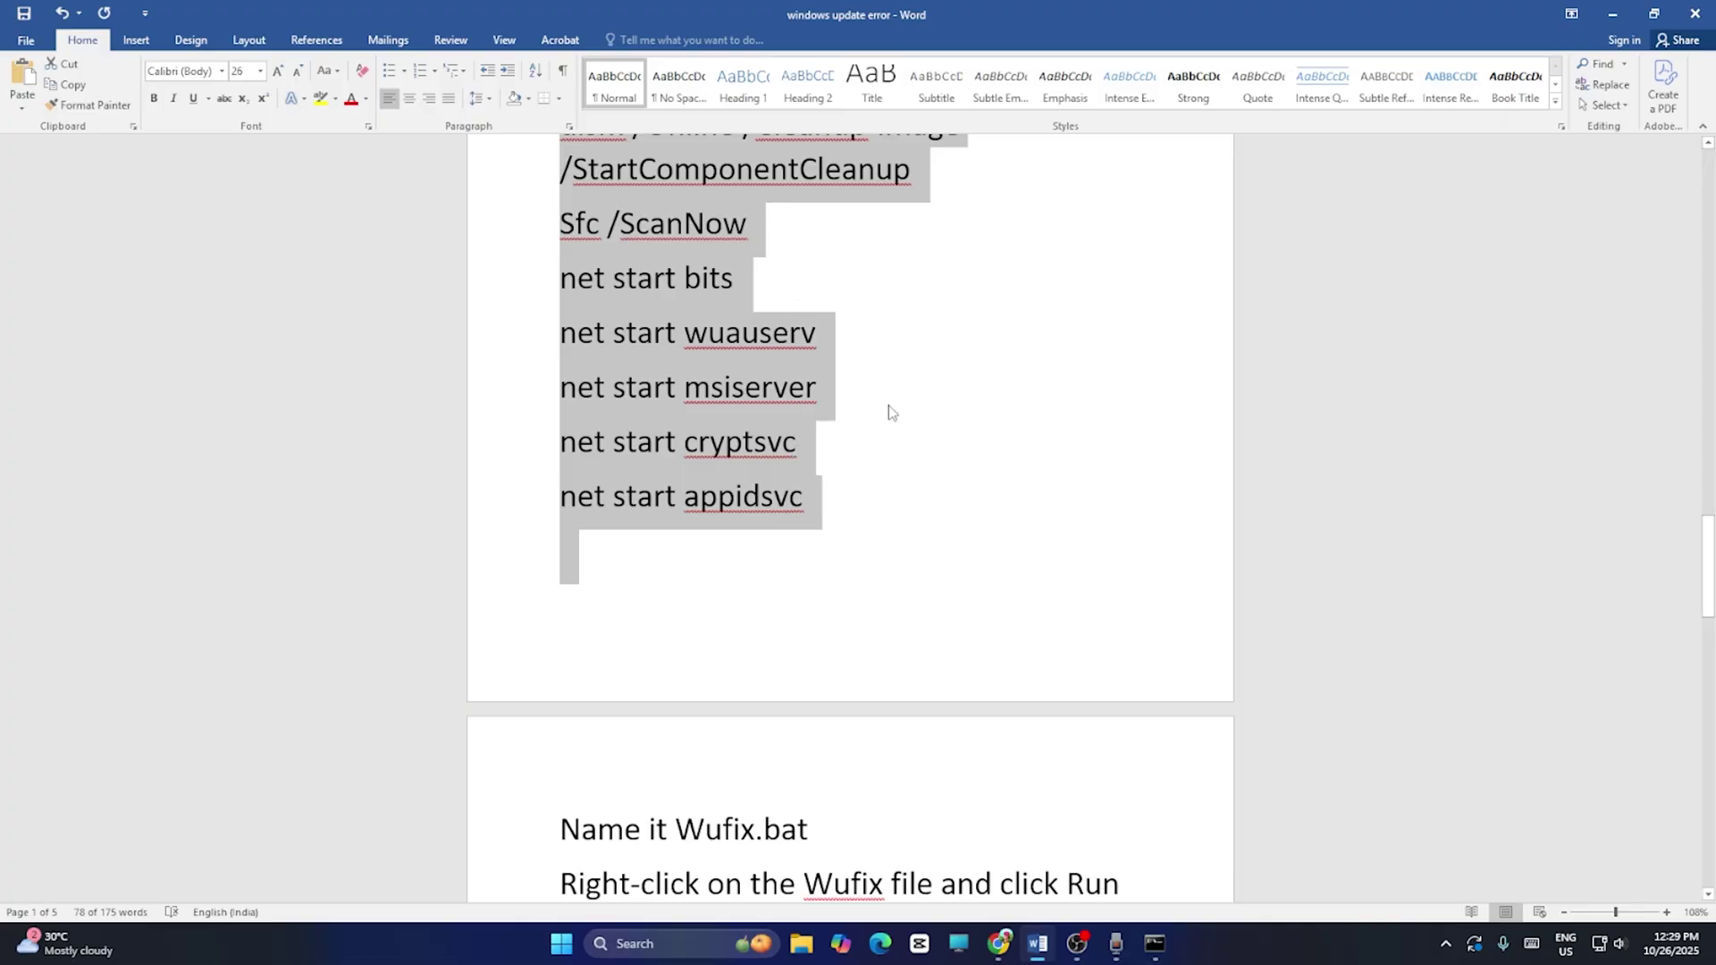
left_click(1613, 14)
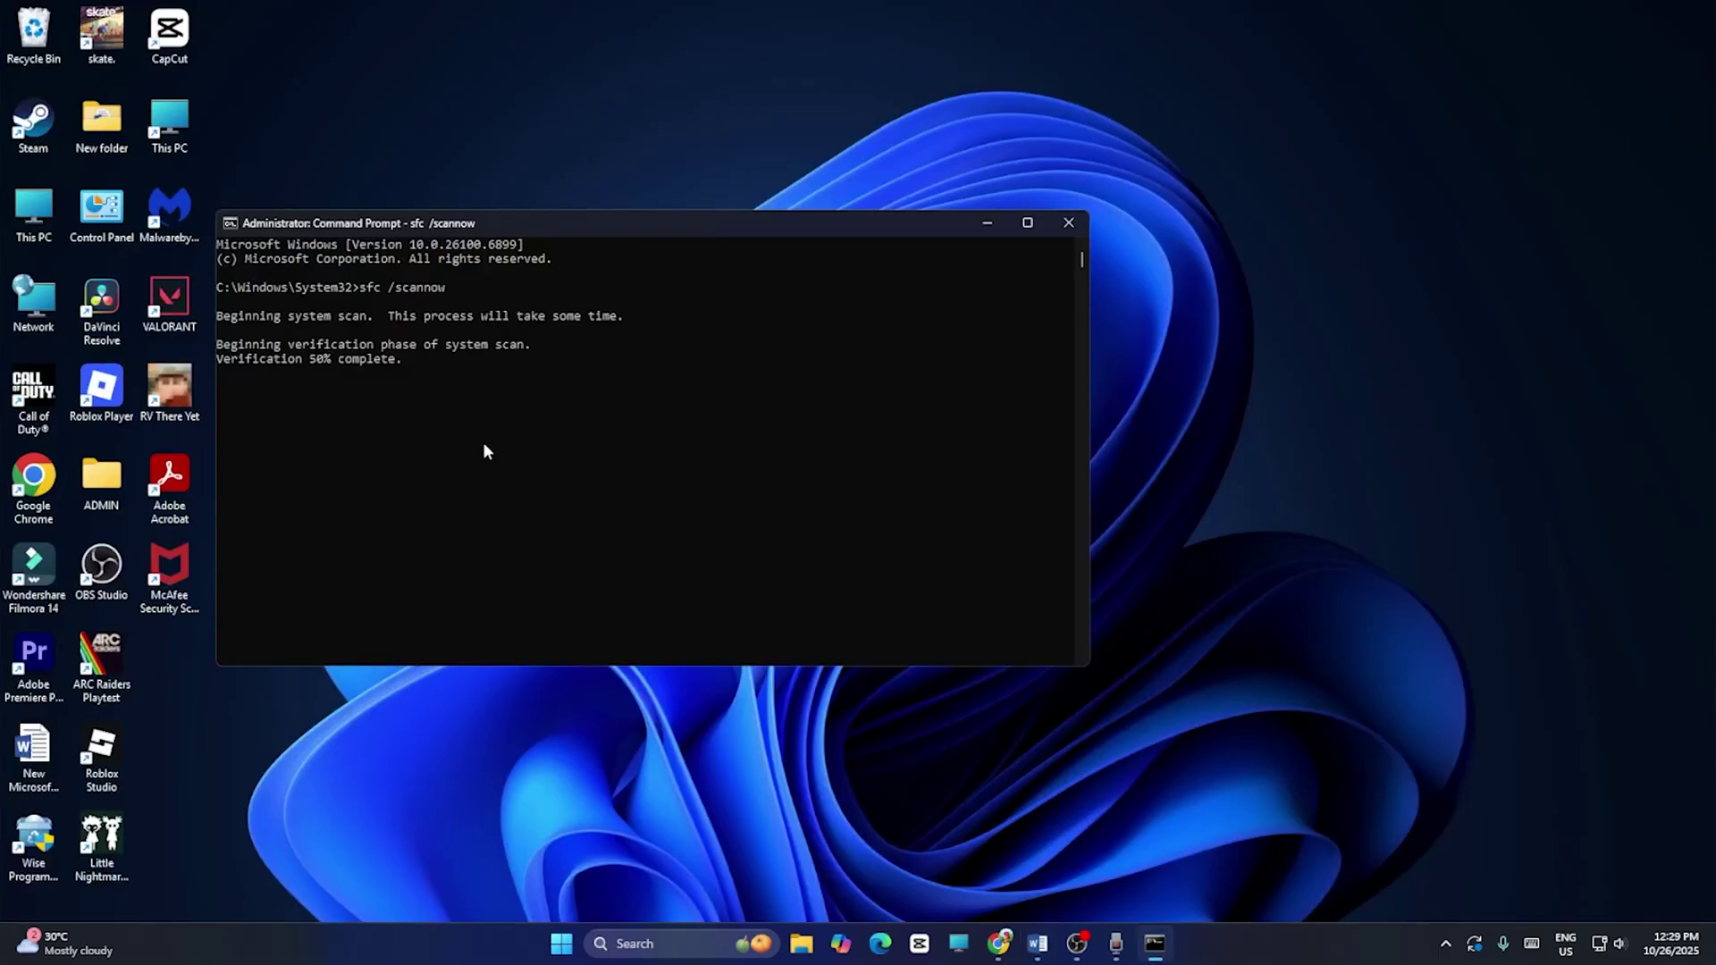
- Create a desktop text file named New Text Document and open it in Notepad
left_click(987, 223)
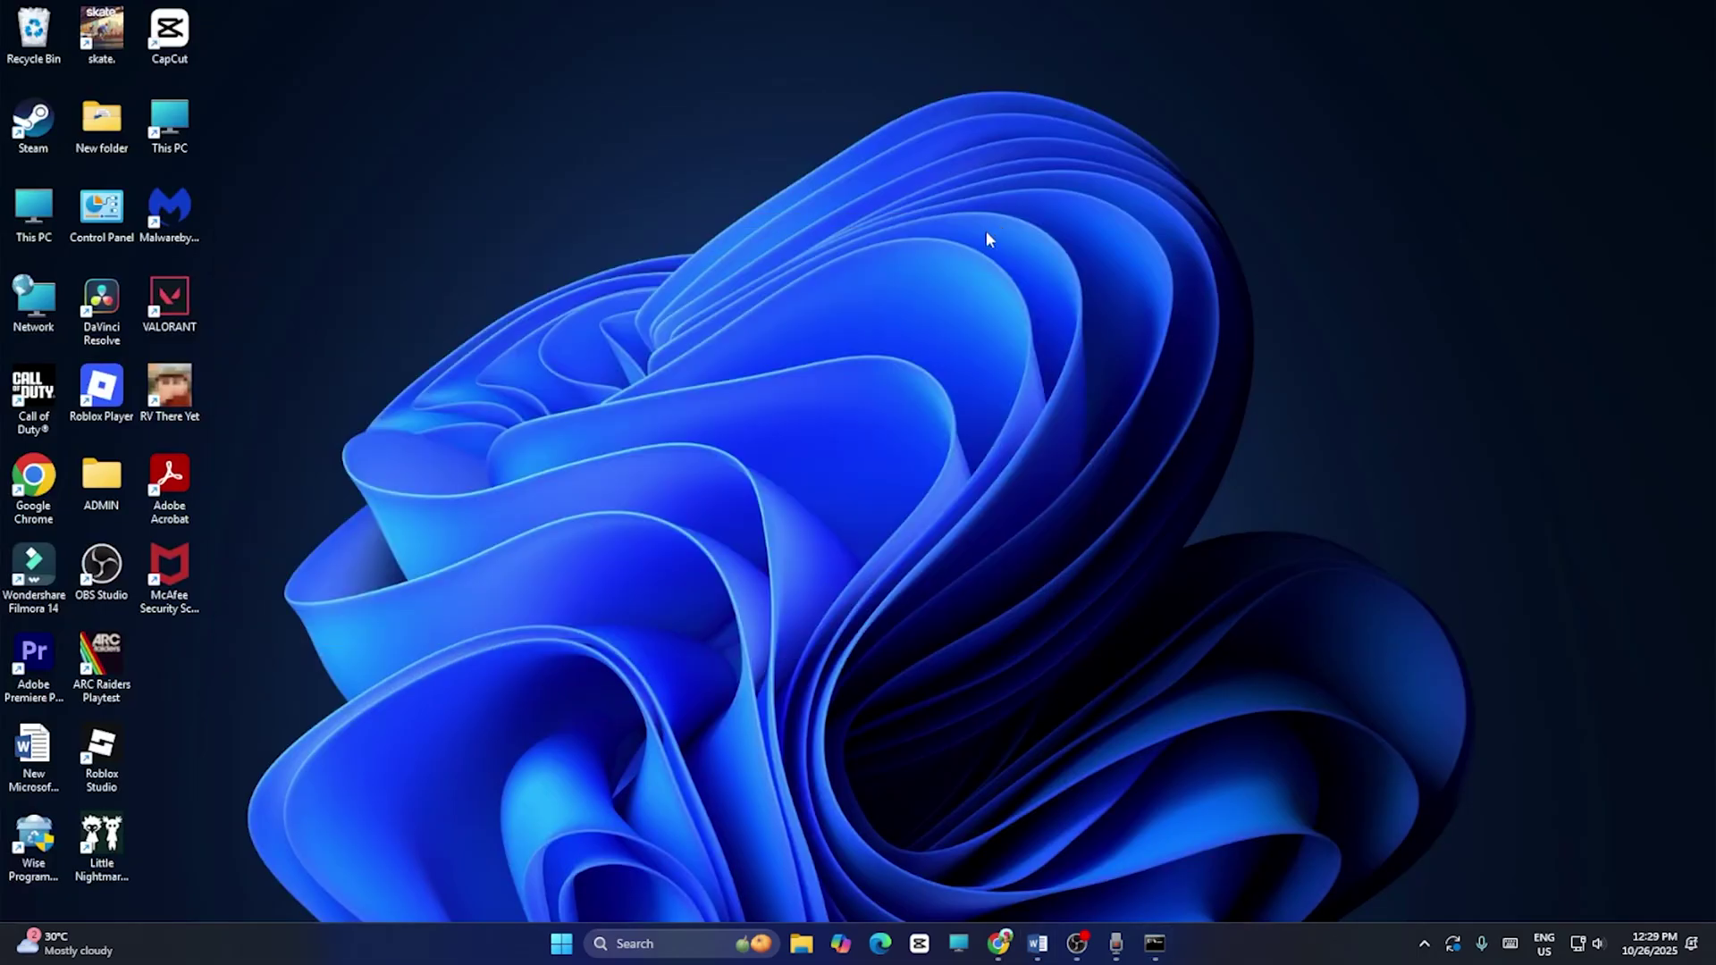
right_click(335, 391)
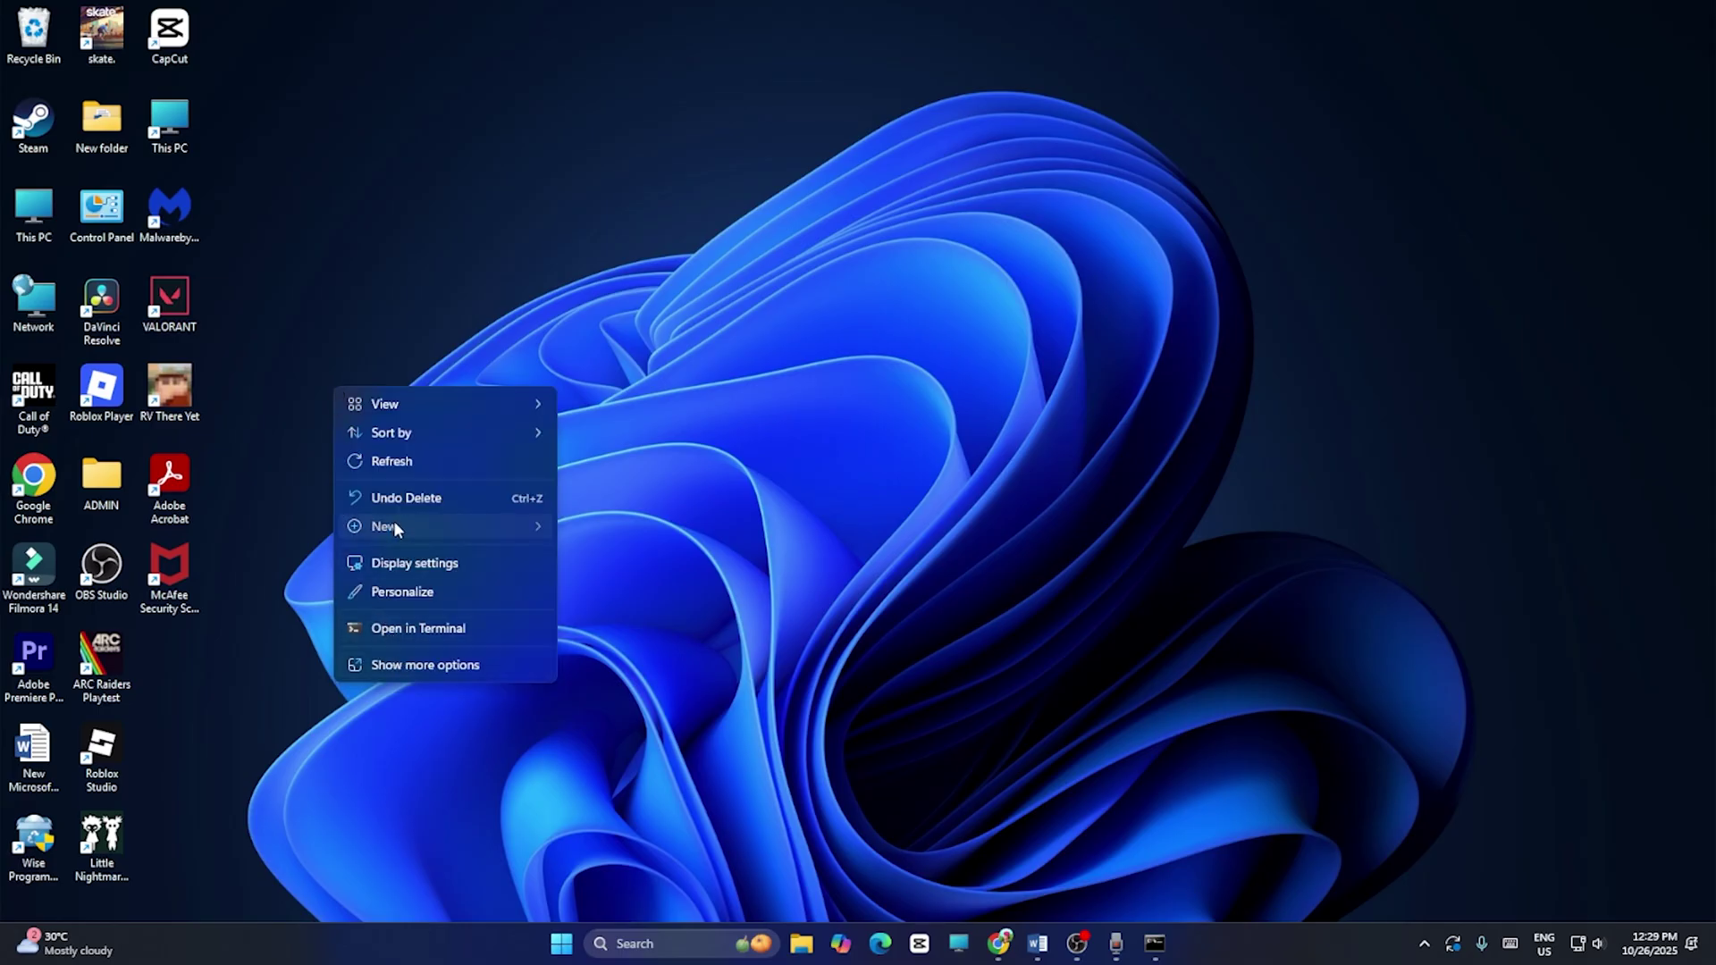
mouse_move(393, 520)
left_click(619, 790)
key("Return")
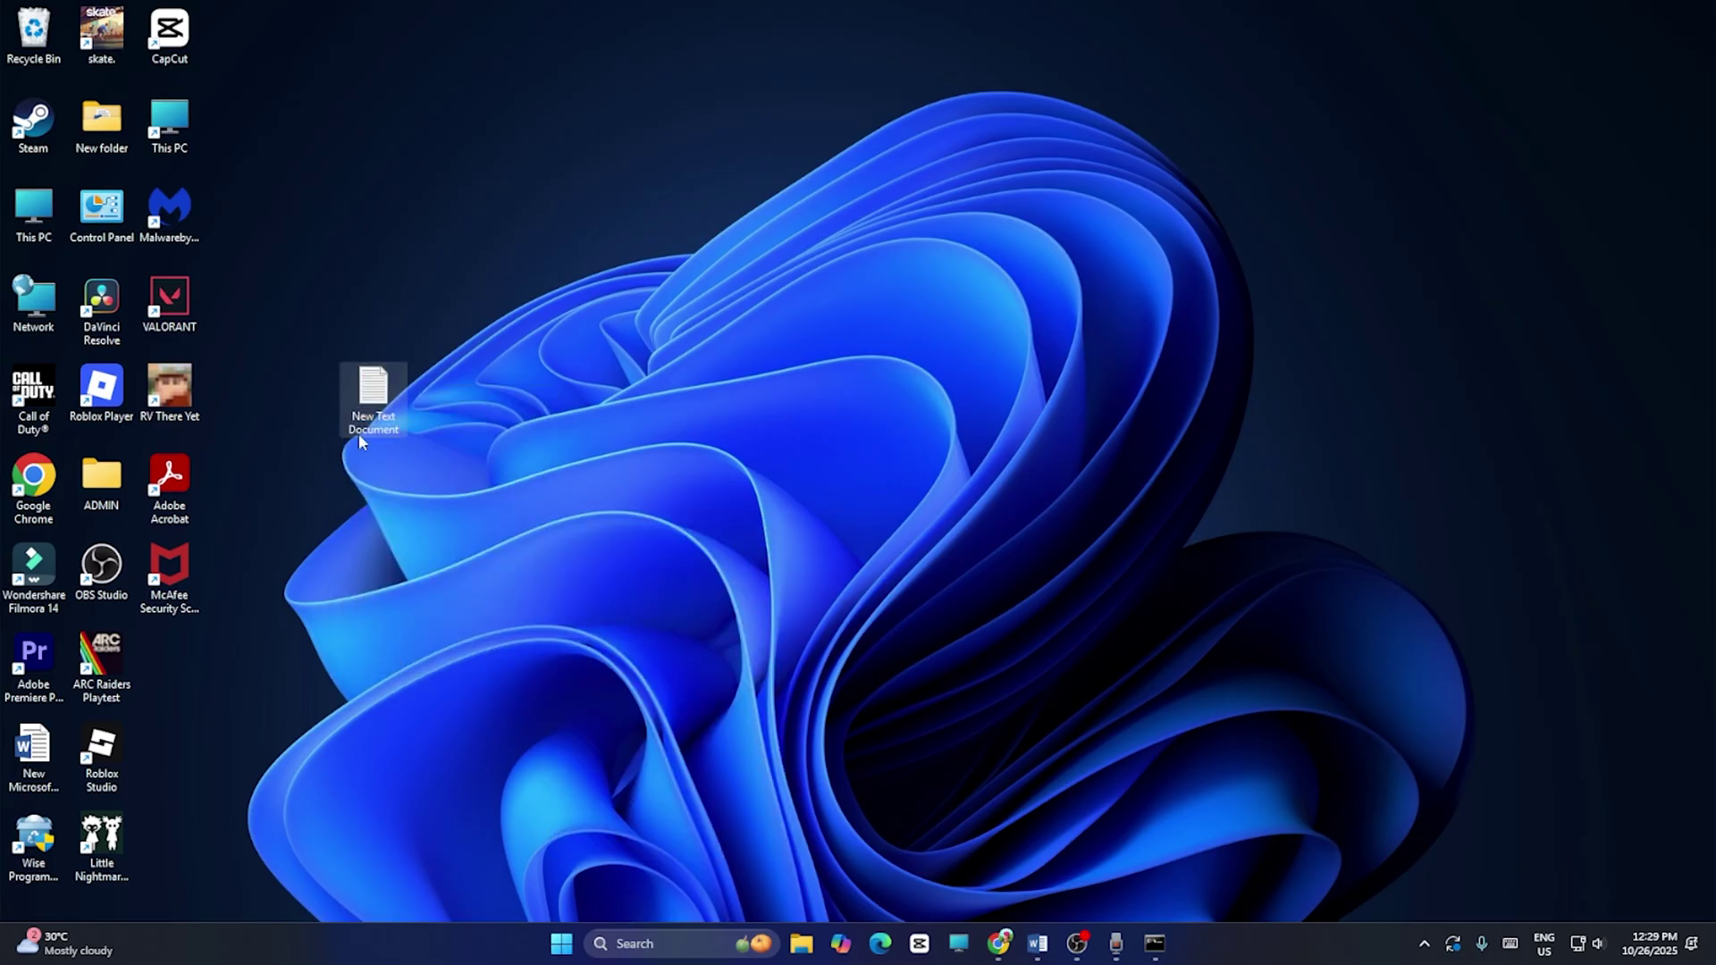
double_click(370, 432)
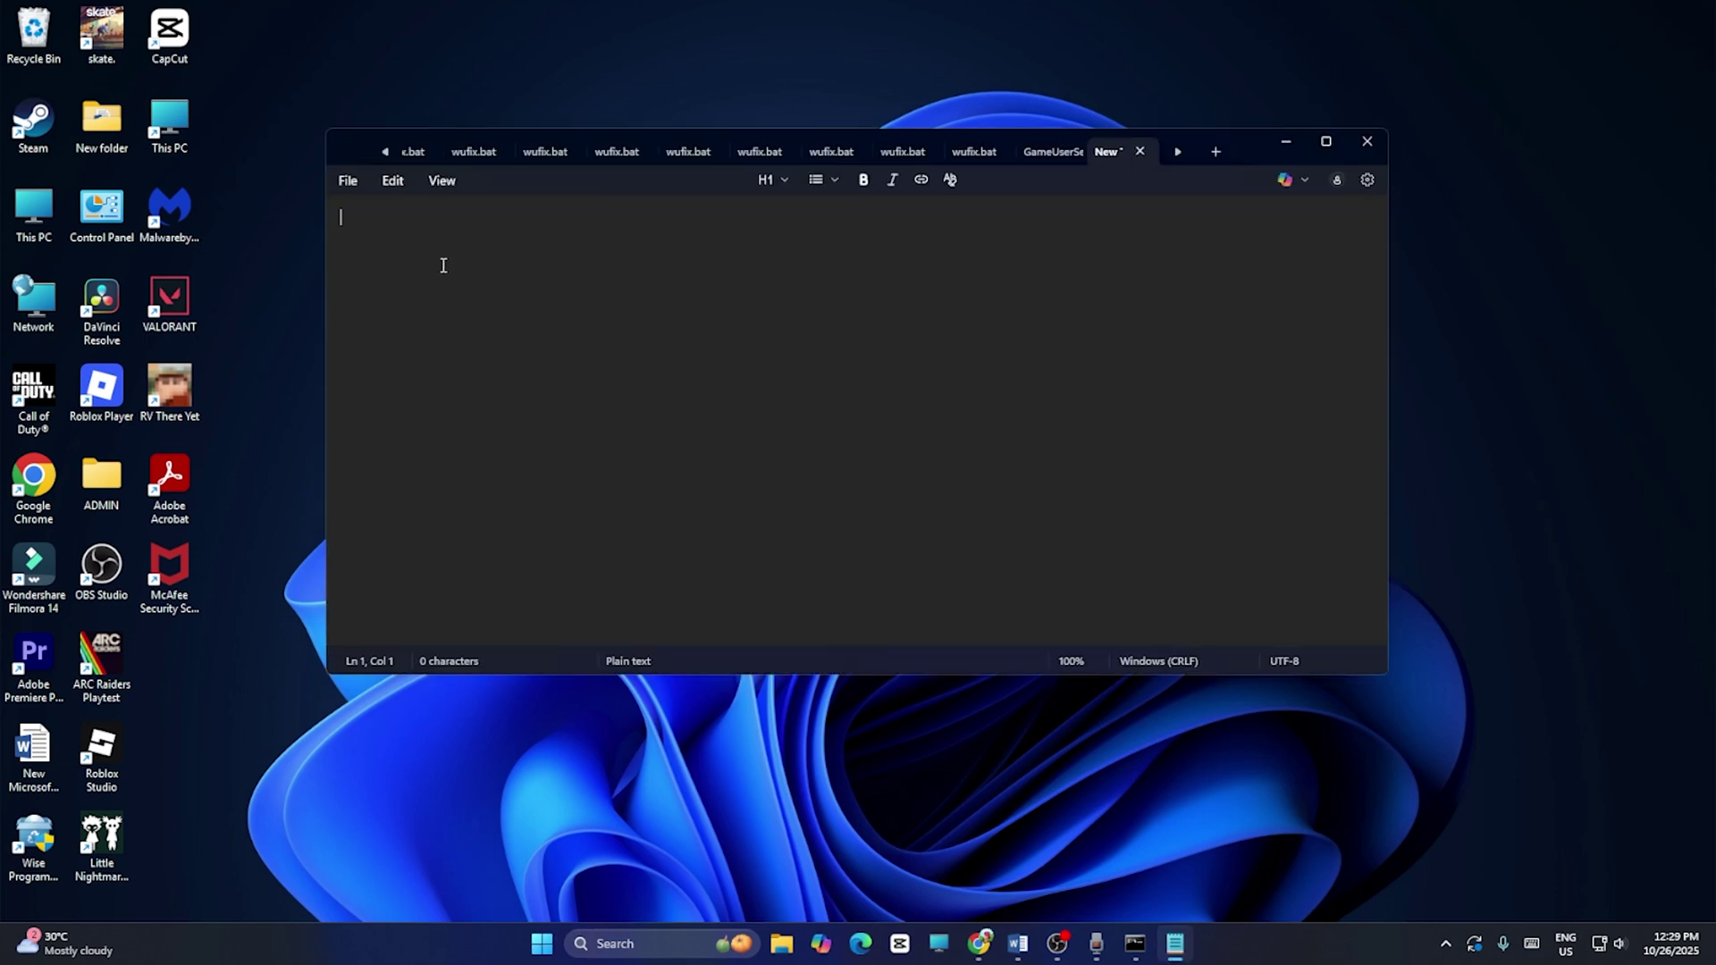
- Paste the reset script and begin Save As with the file type set to All files
right_click(446, 266)
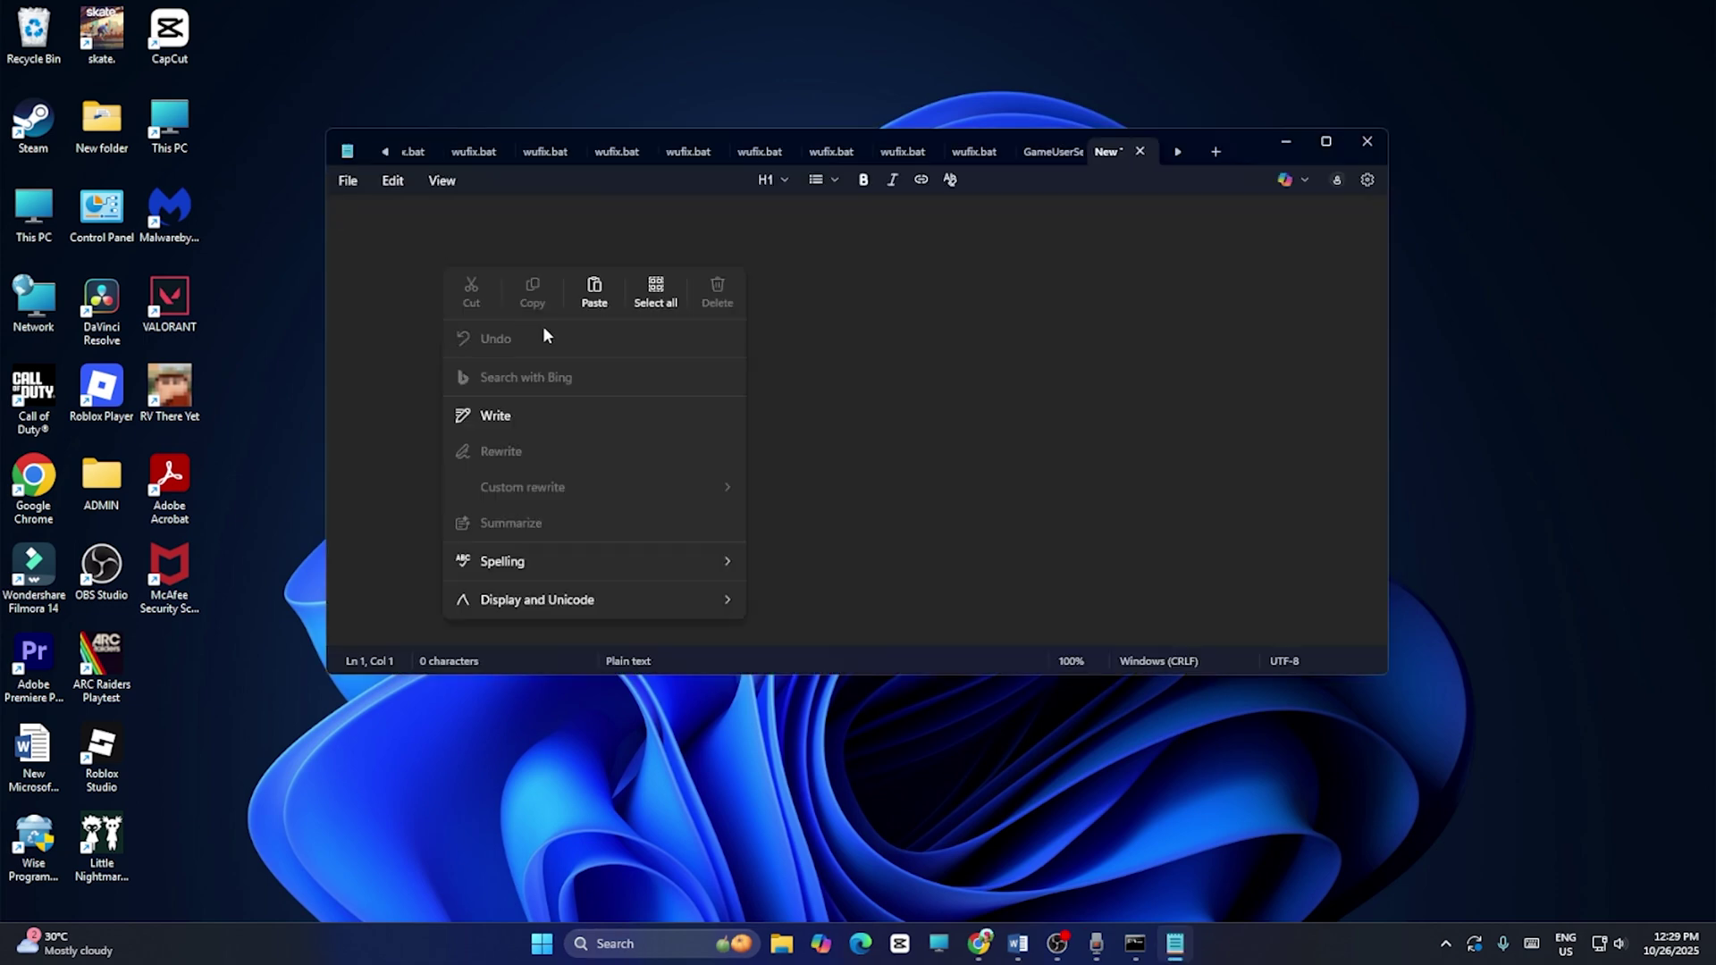
left_click(594, 293)
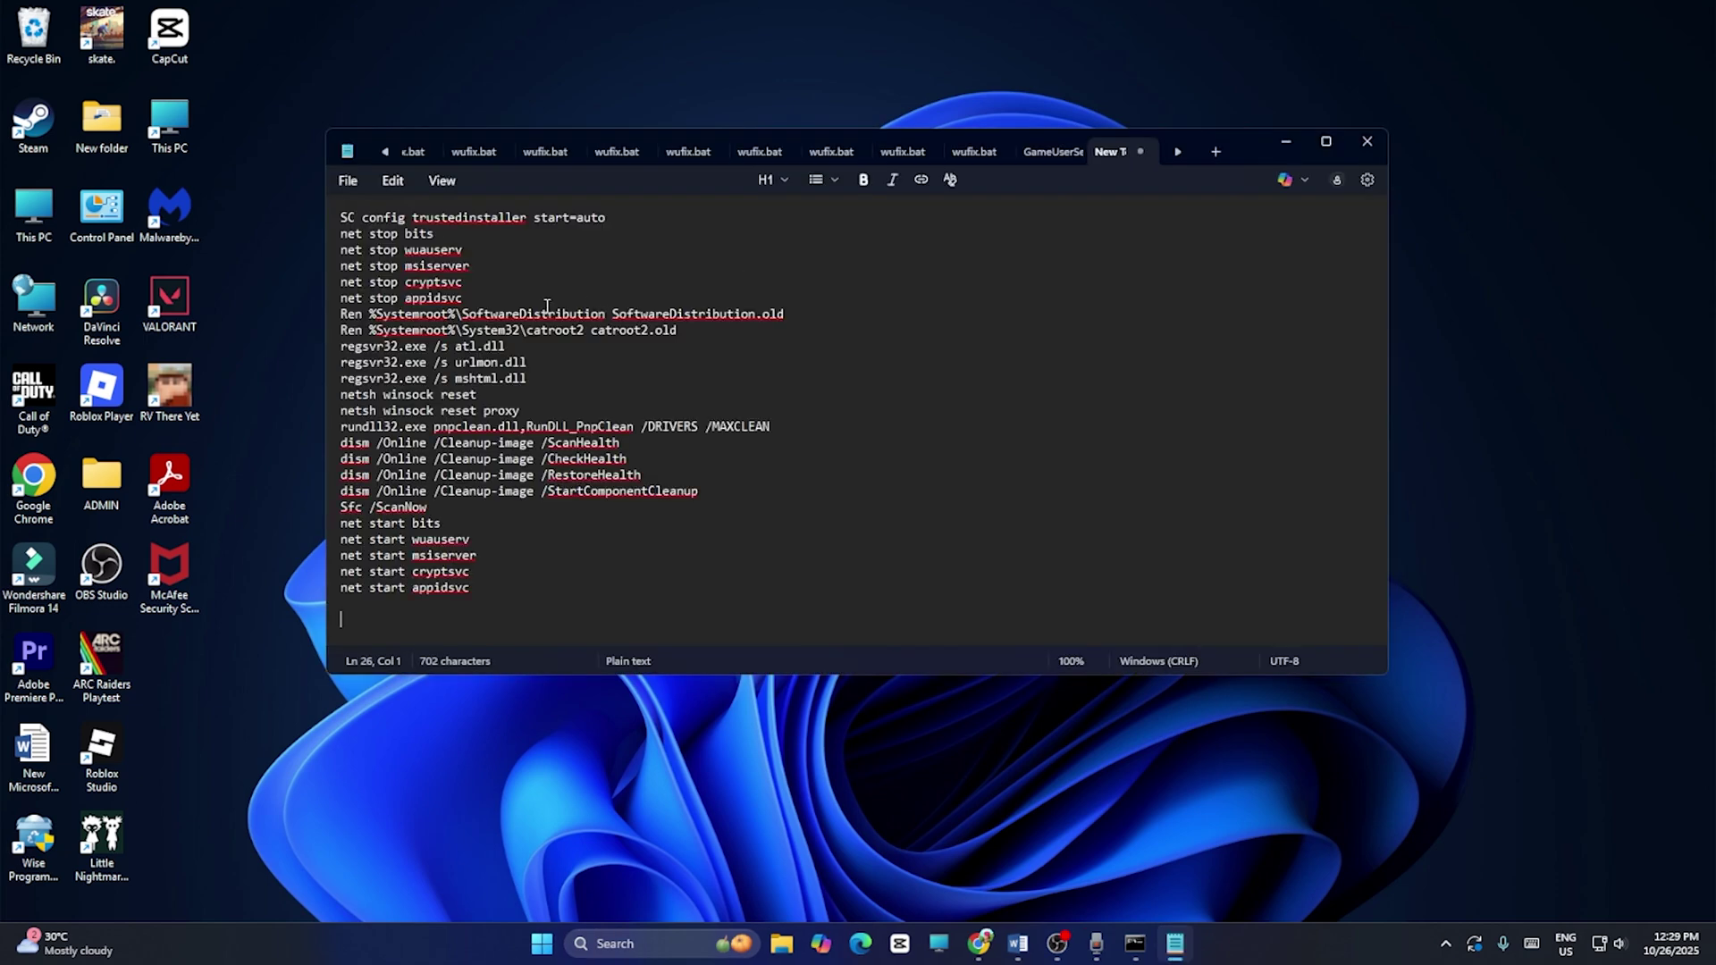
left_click(348, 184)
left_click(427, 402)
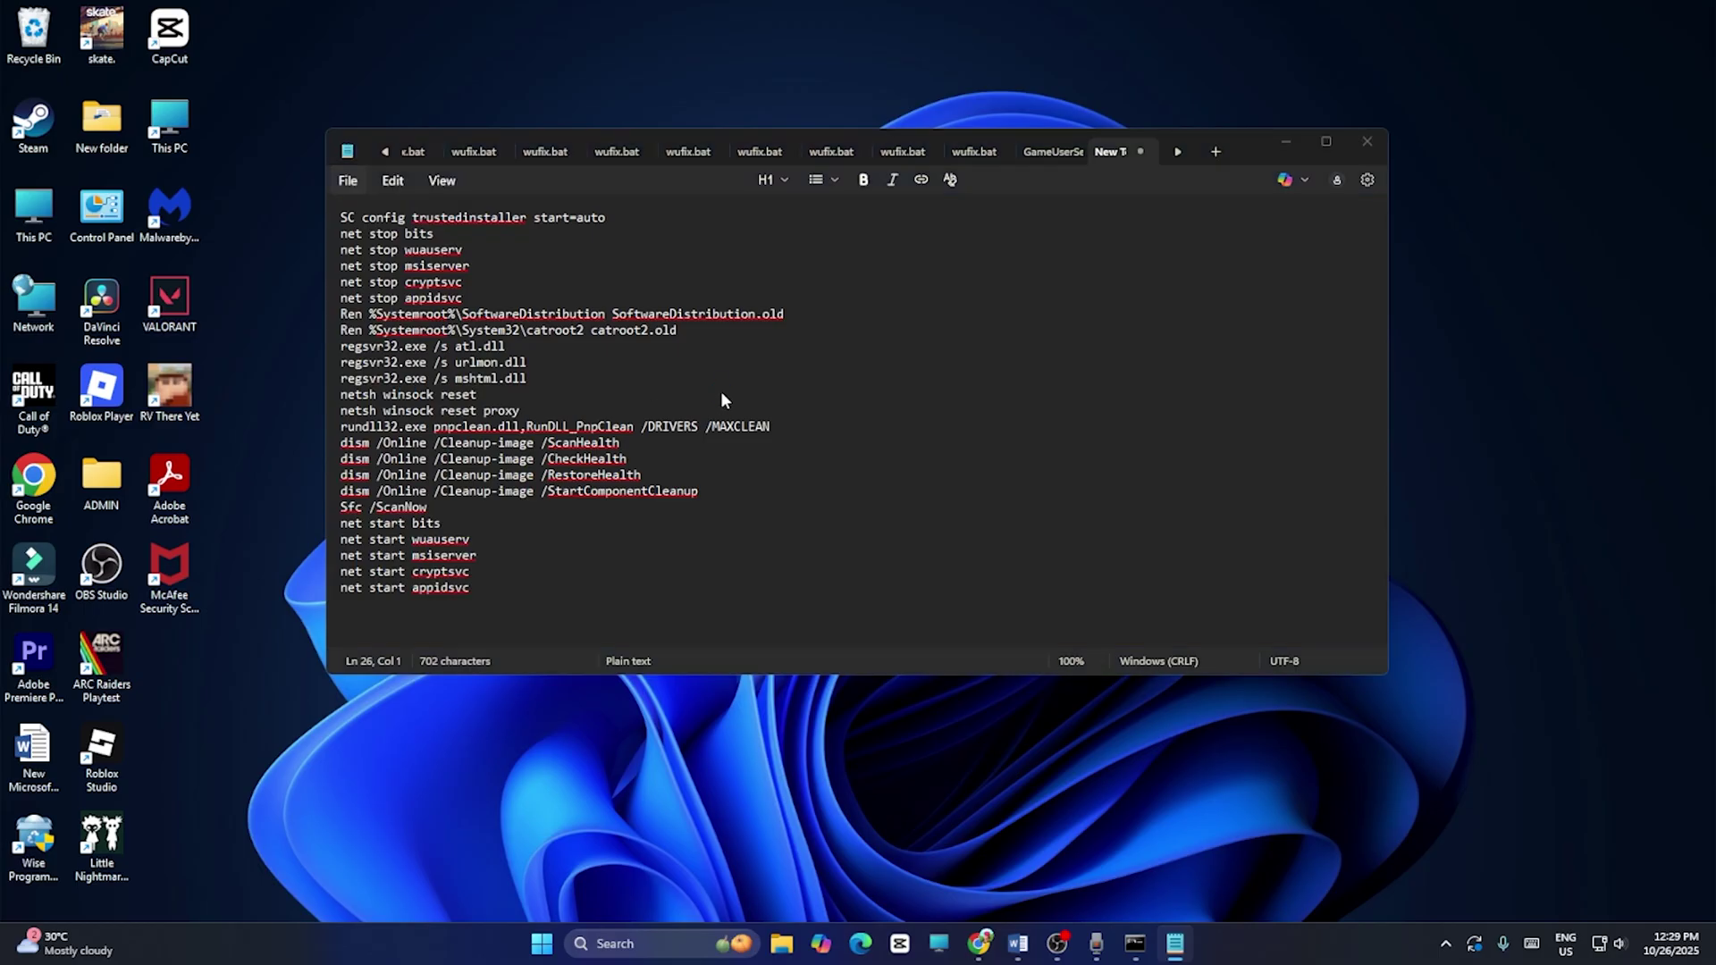
left_click(561, 449)
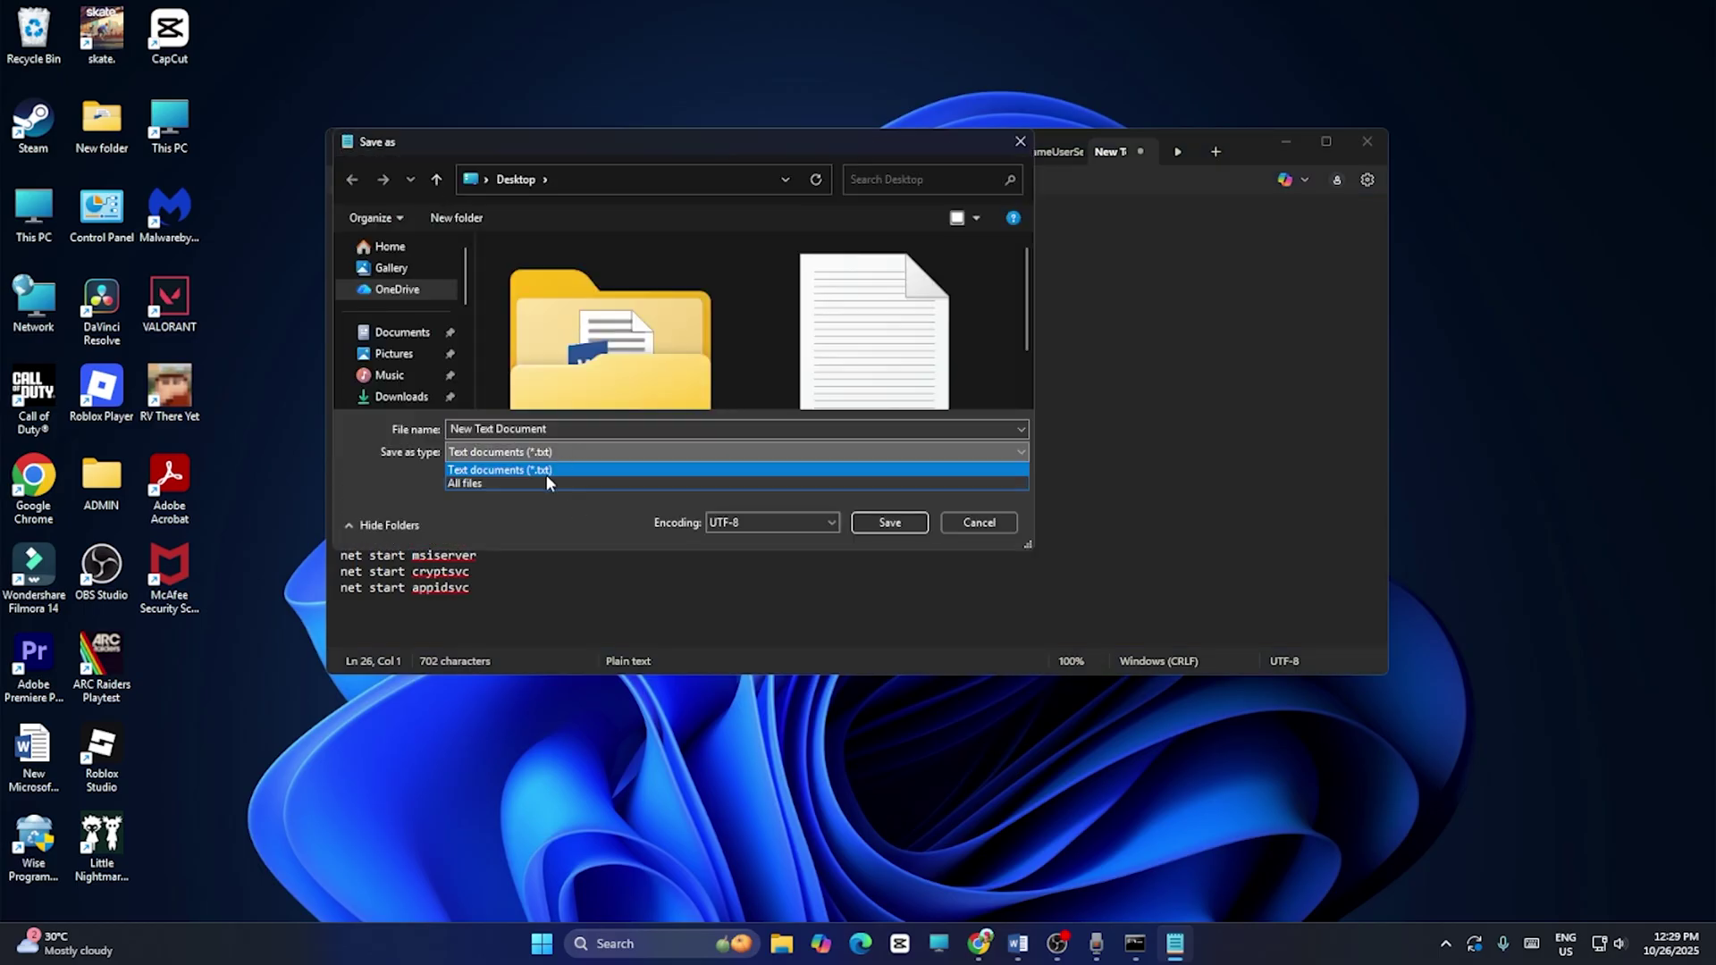
left_click(547, 483)
- Save the script to the Desktop as wufix.bat and close Notepad
left_click(525, 428)
type("wufix.bat")
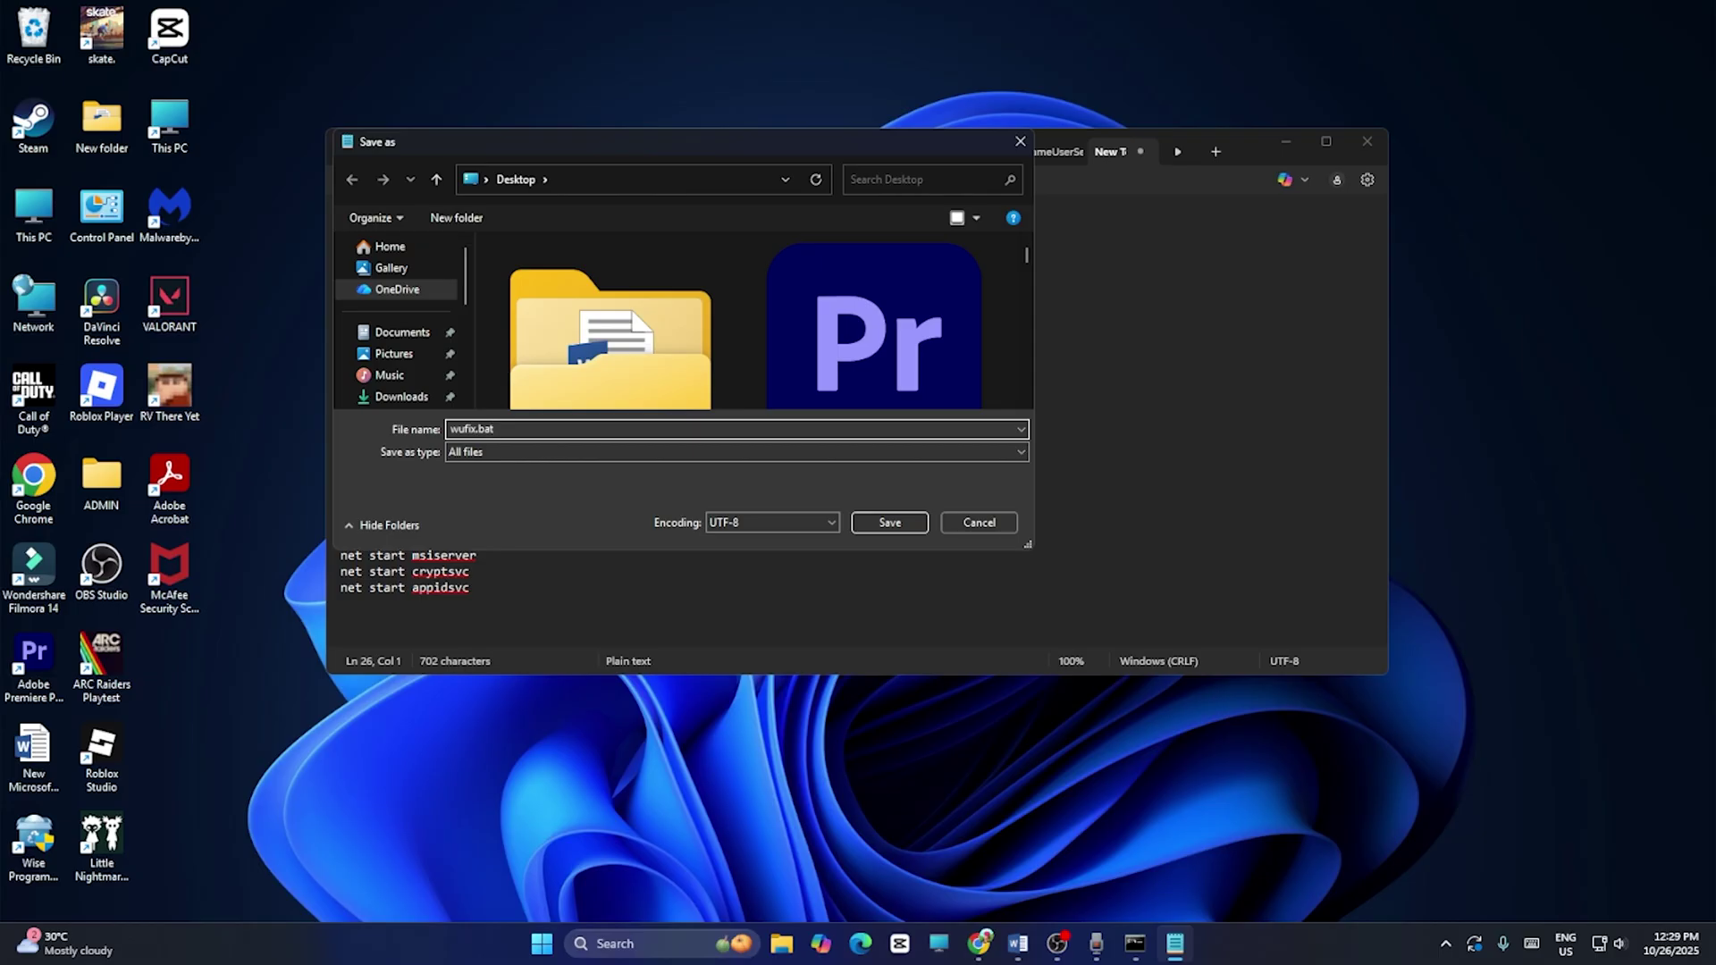
scroll(463, 303, "down", 2)
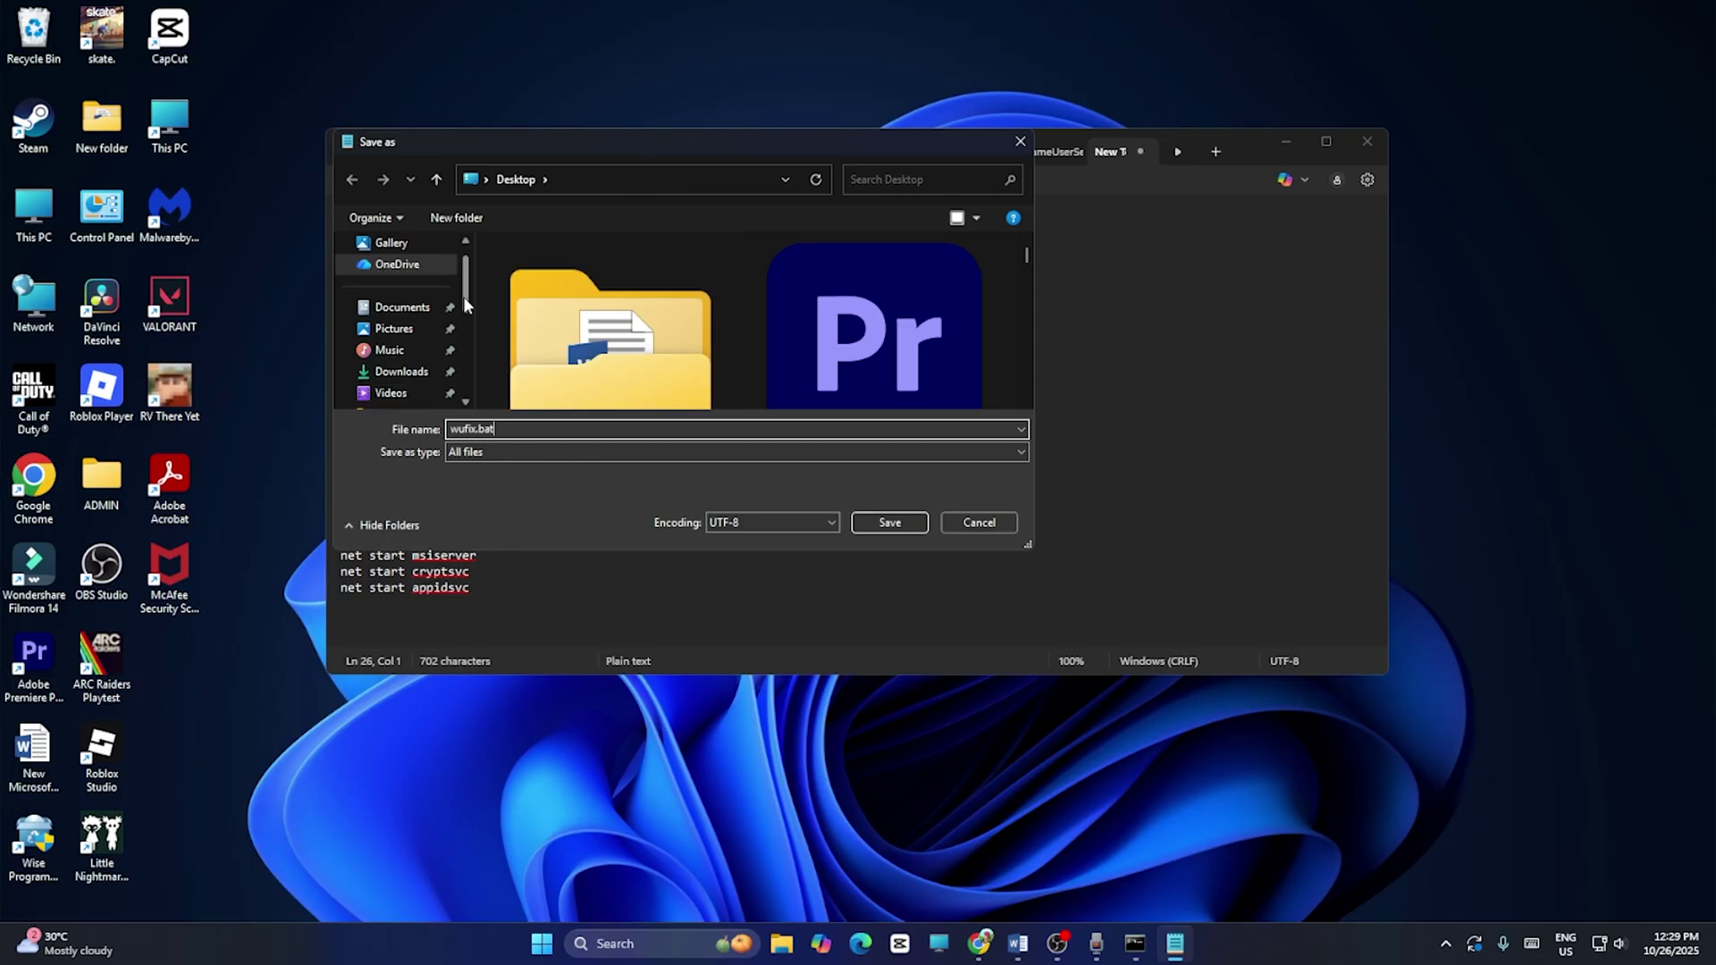
left_click(416, 350)
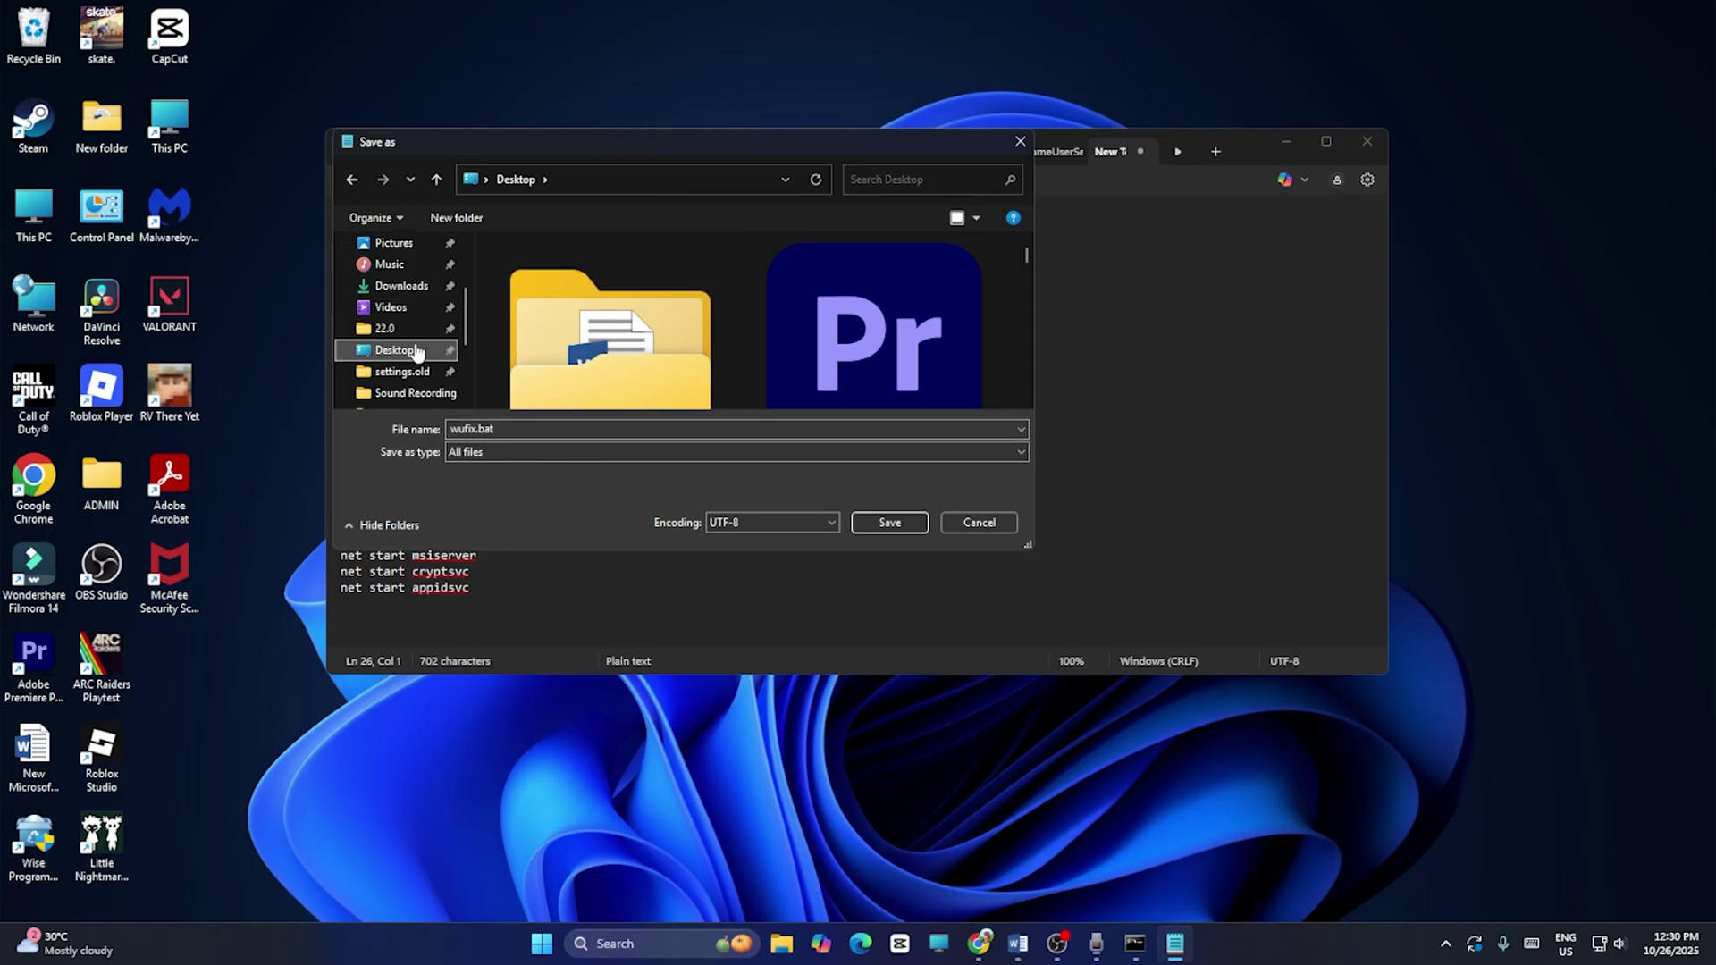
left_click(894, 527)
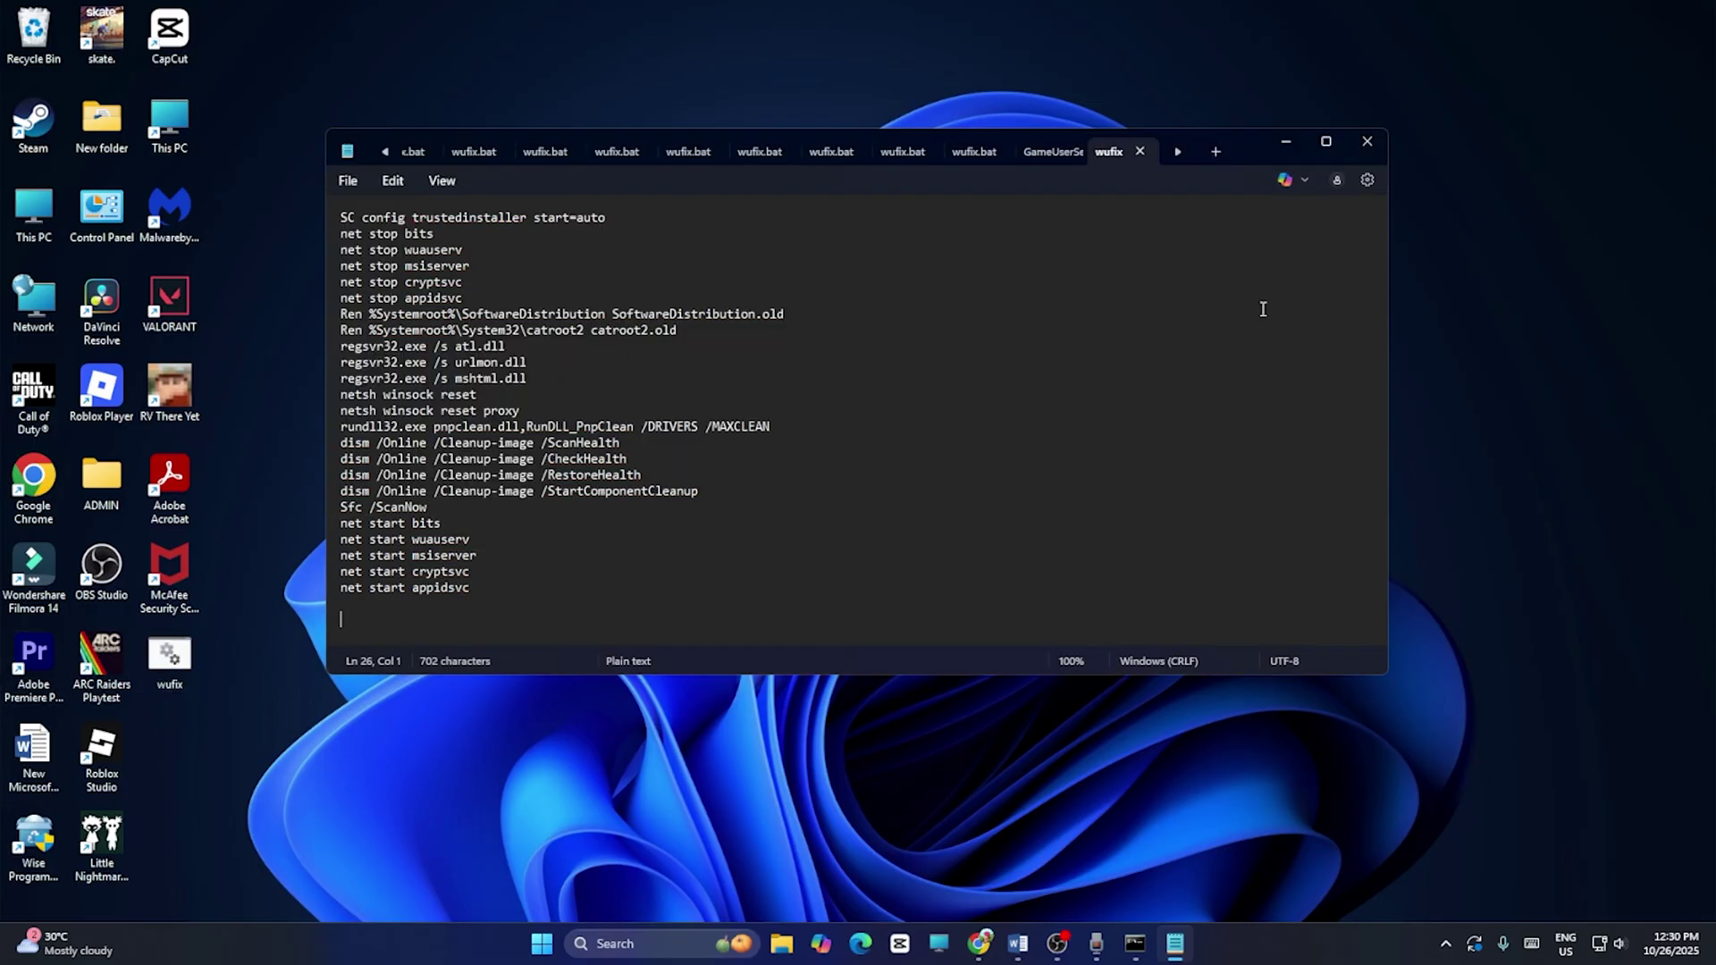
left_click(1370, 145)
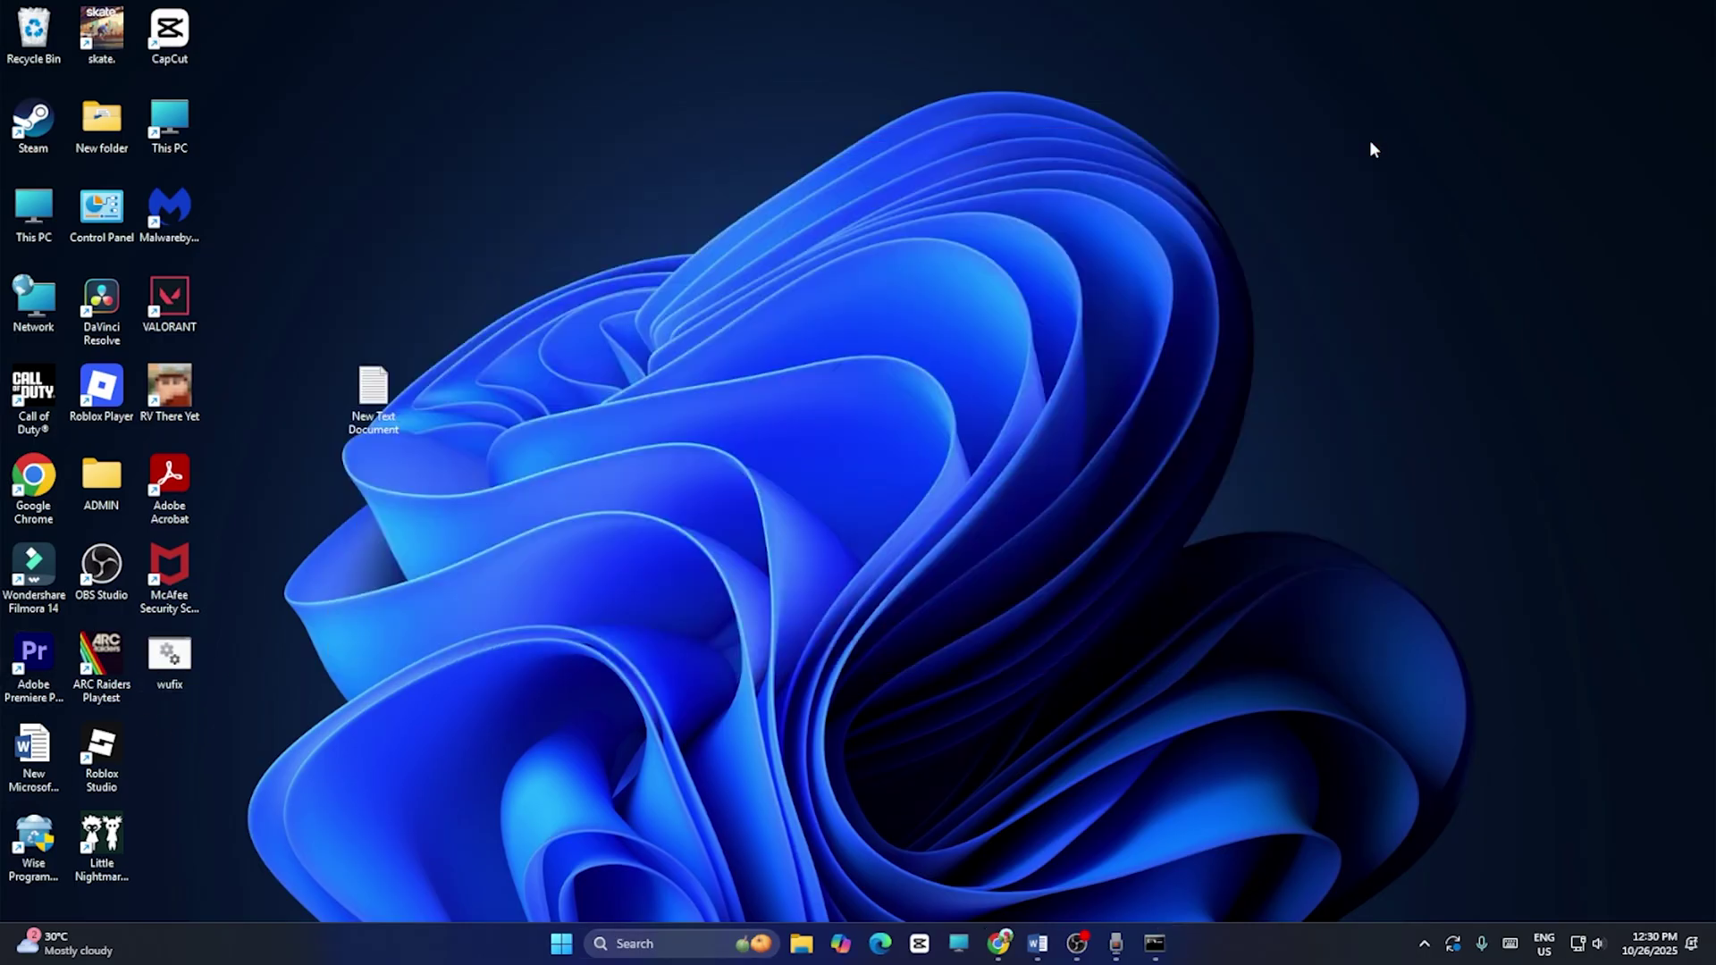
- Delete New Text Document and close the wufix context menu without running the script
right_click(386, 432)
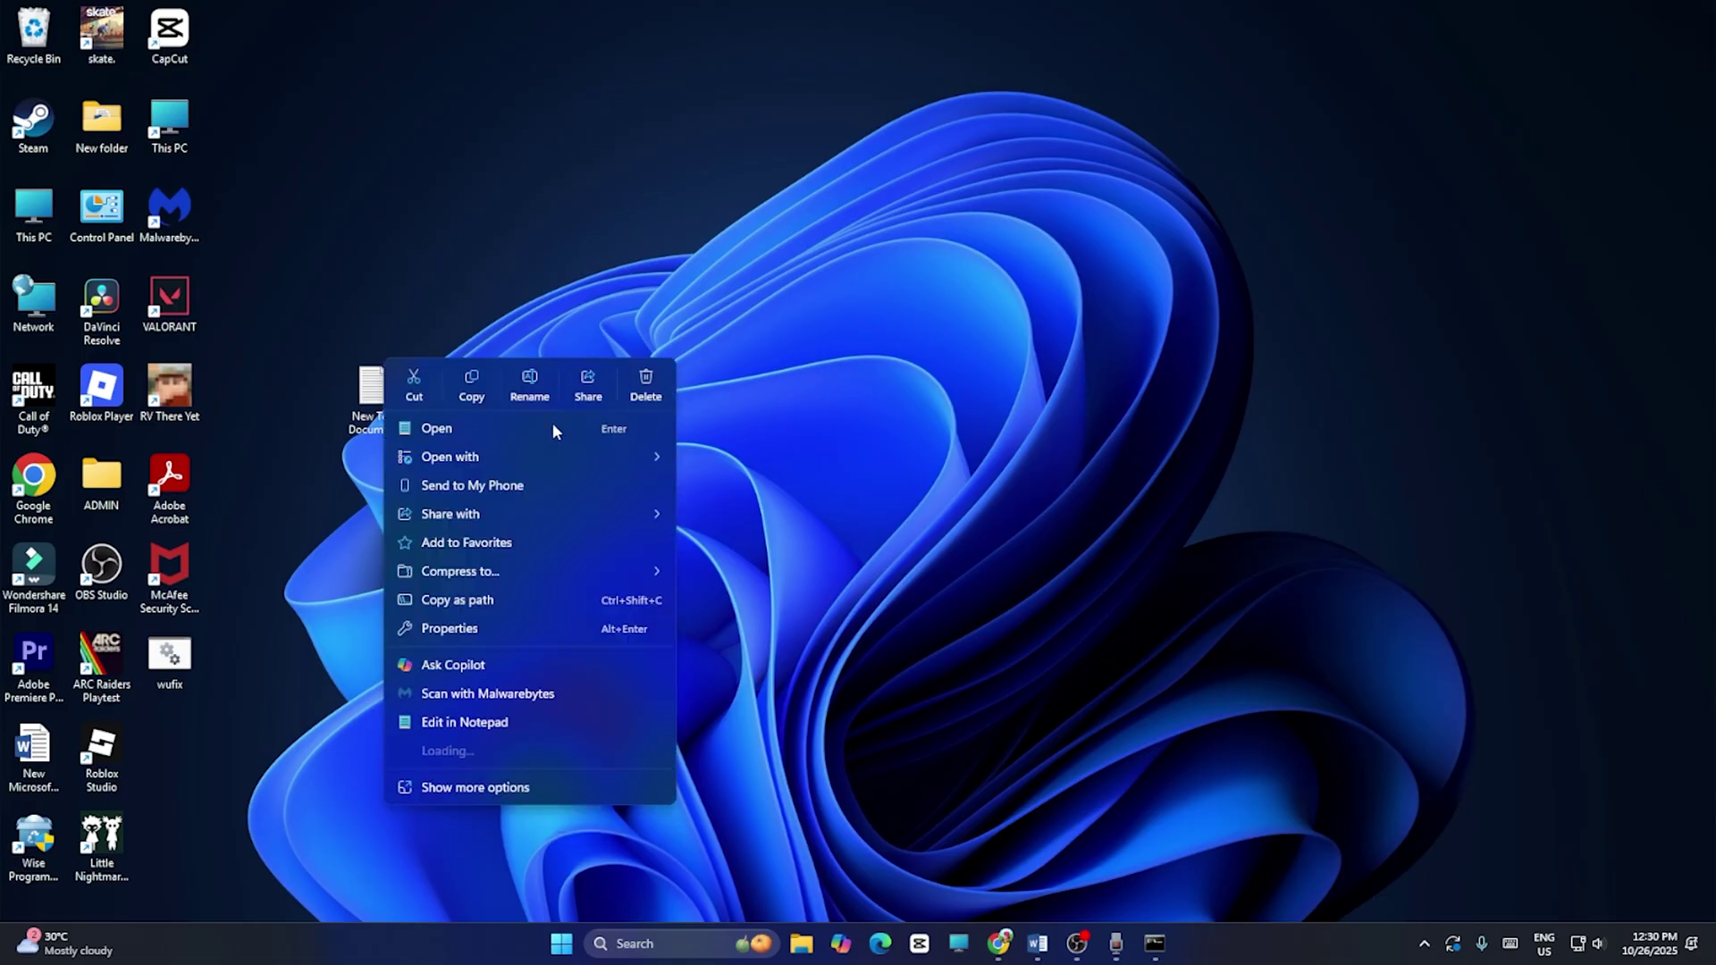
left_click(647, 390)
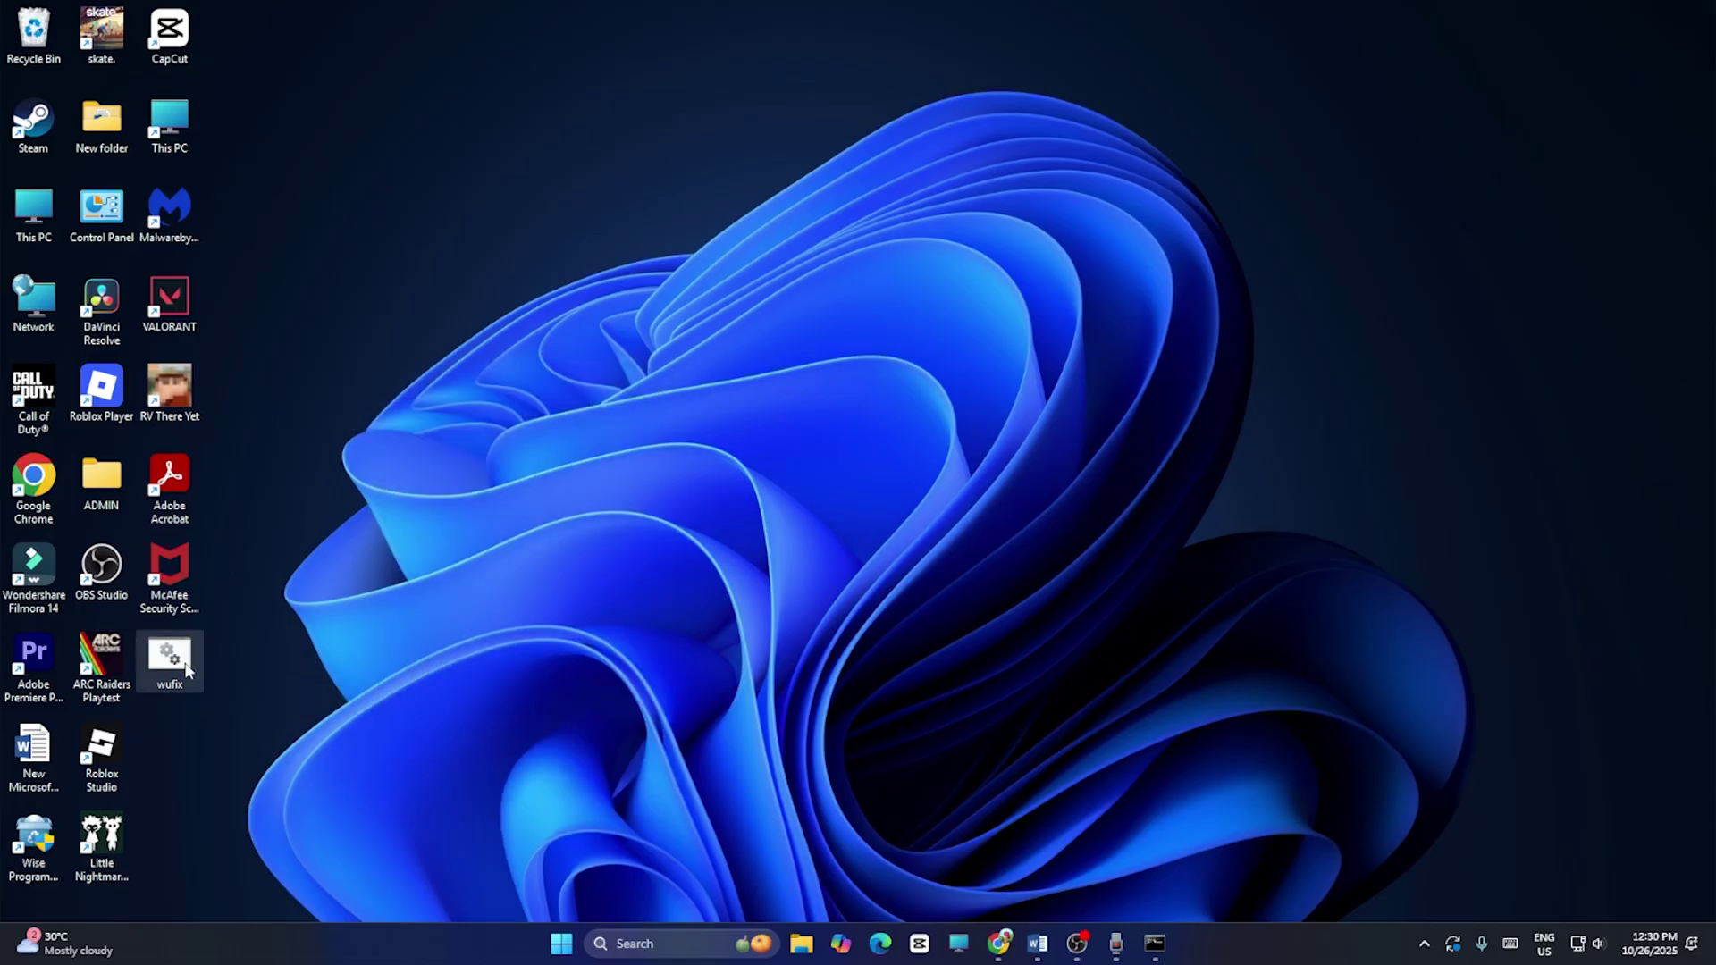
right_click(184, 697)
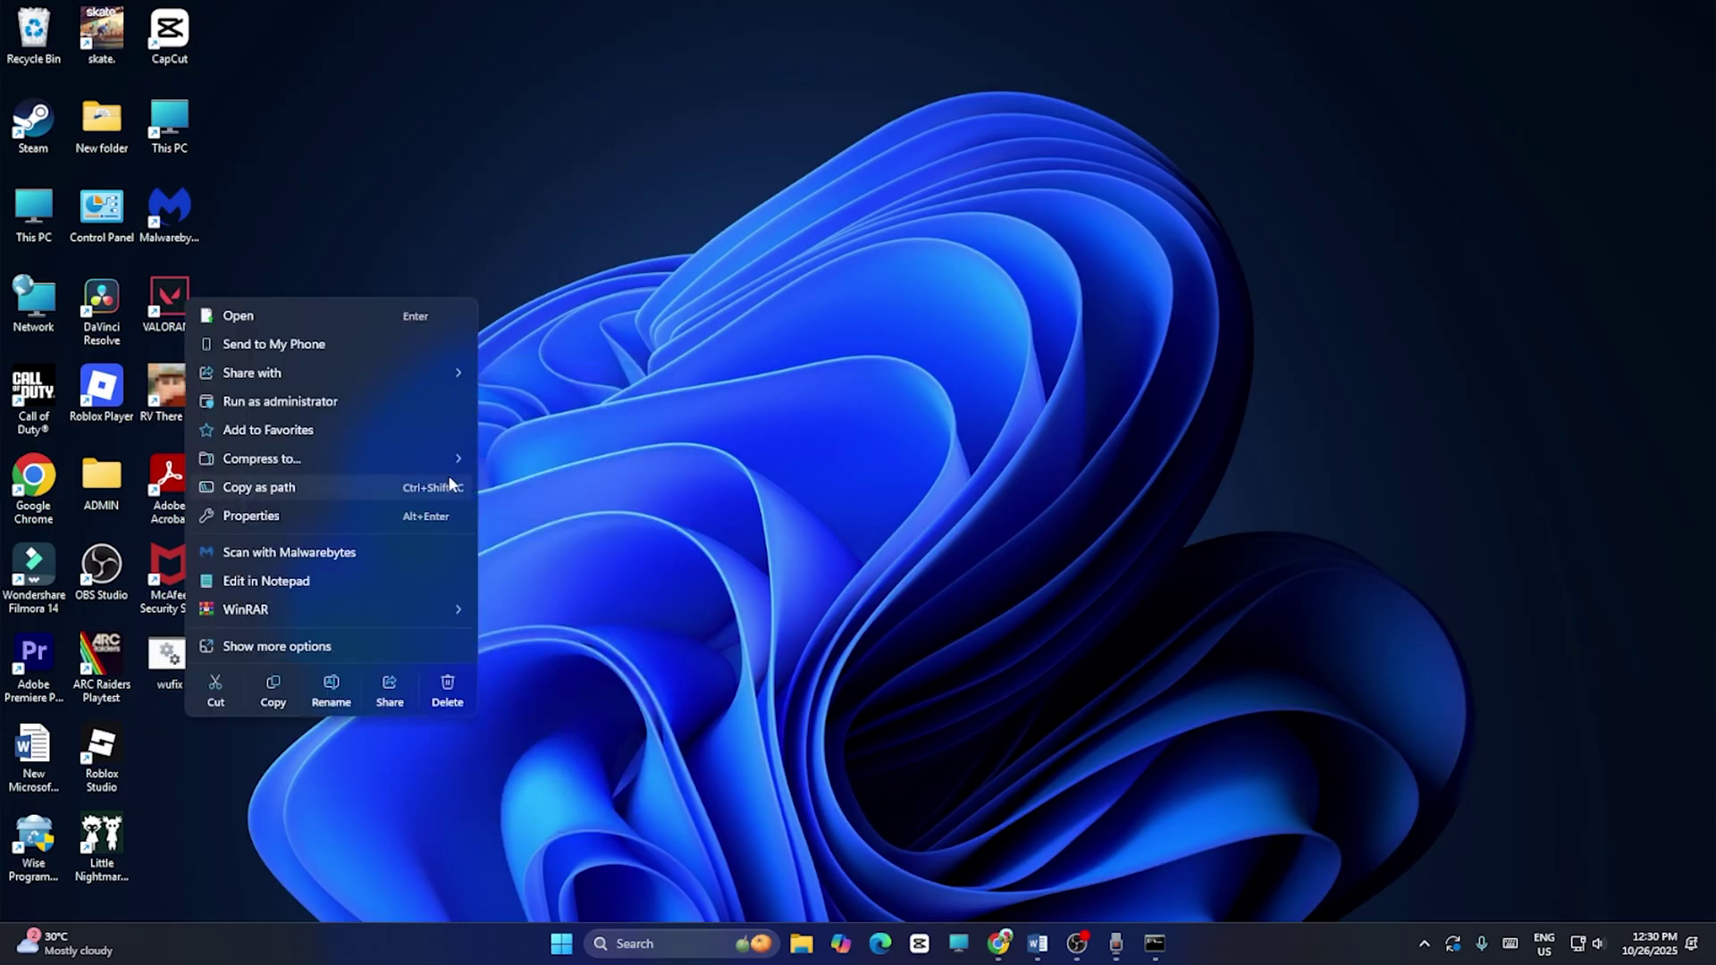
left_click(679, 438)
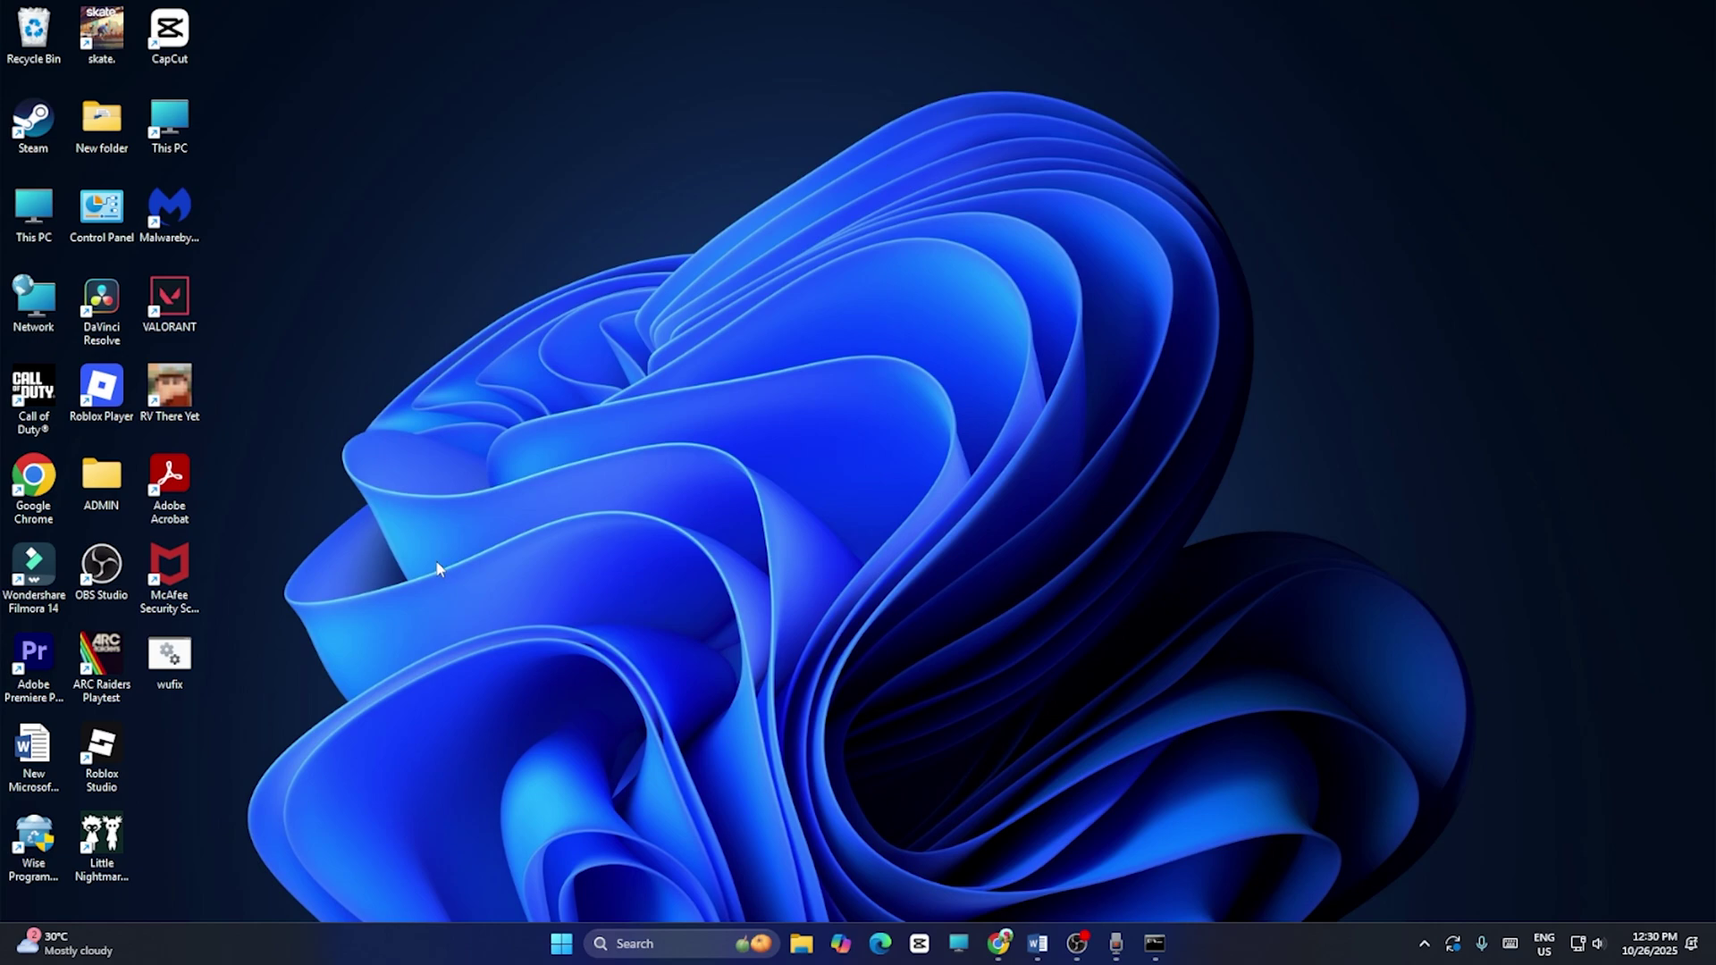
- Review the Wufix steps in Word, highlight 'Use Media Creation Tool', and minimize Word
left_click(1037, 943)
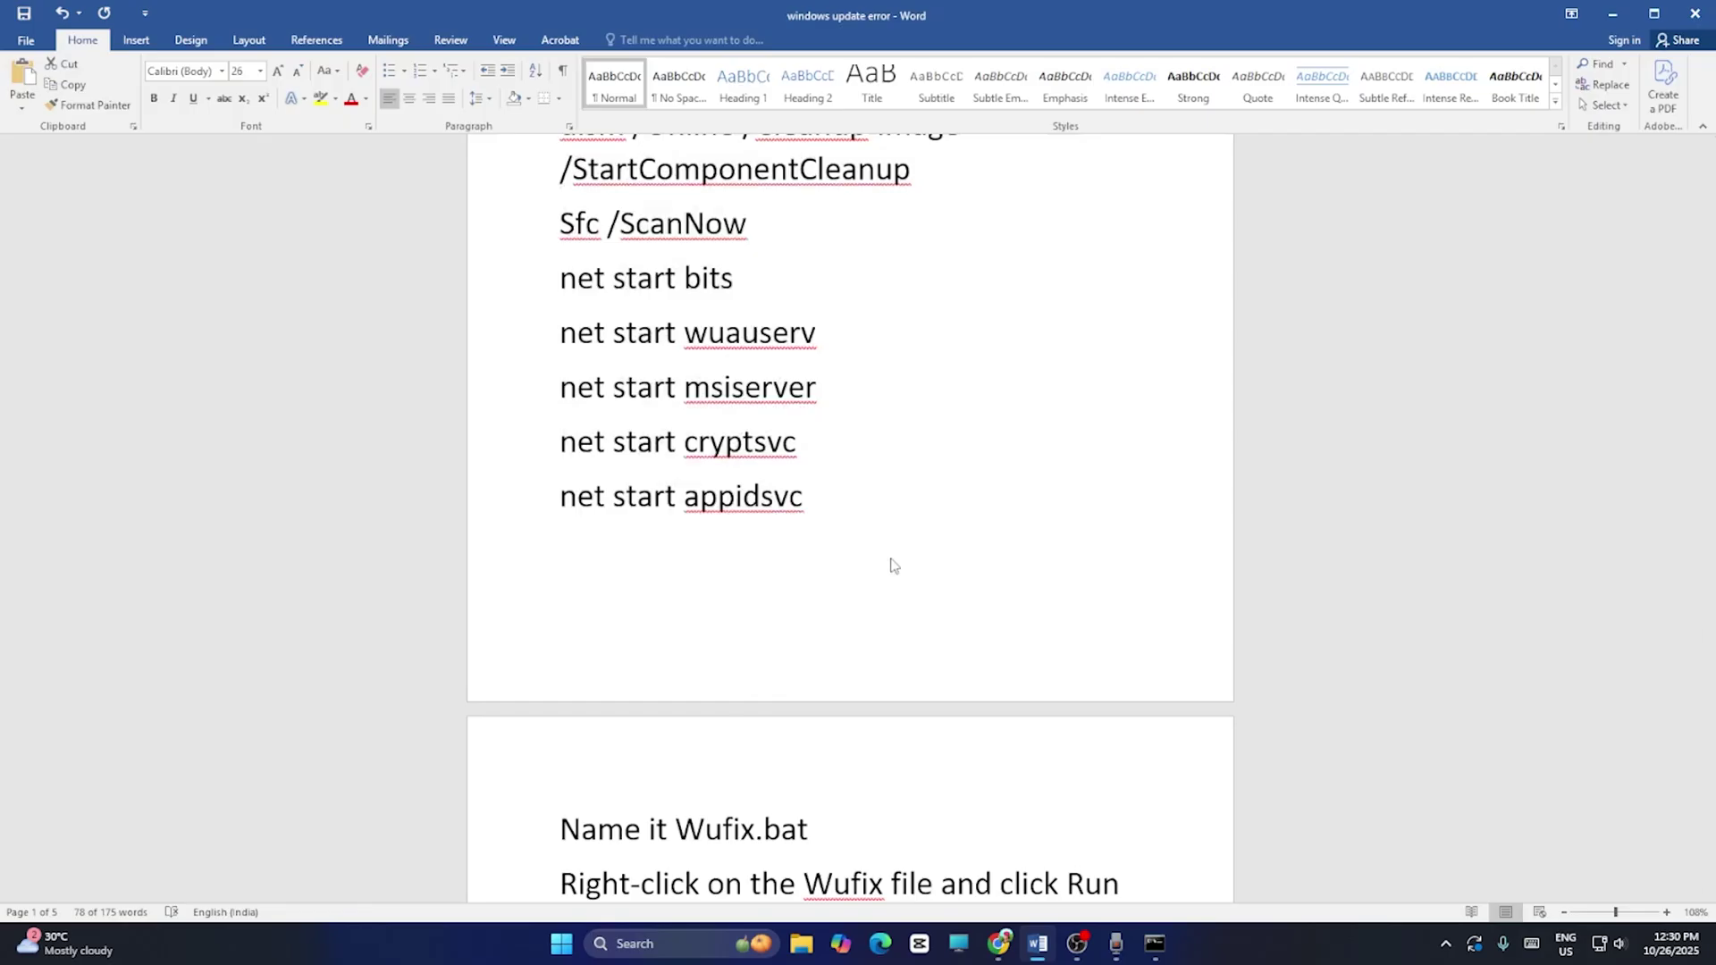
scroll(858, 447, "down", 4)
scroll(846, 414, "down", 2)
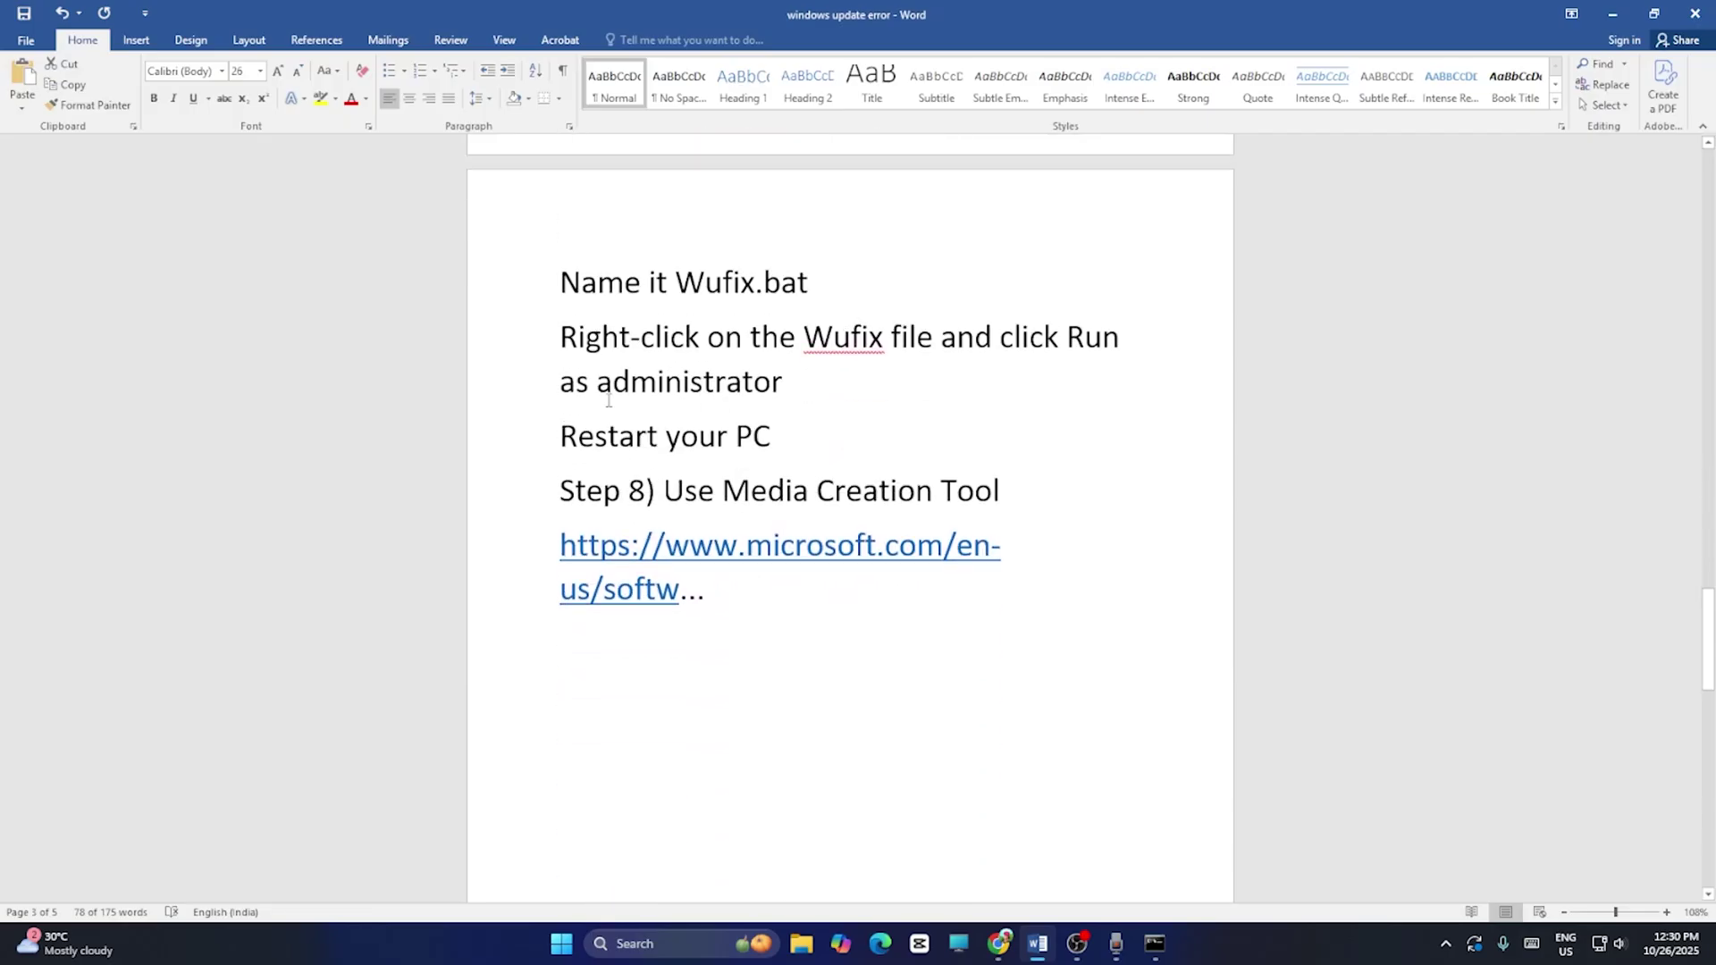
left_click(1613, 13)
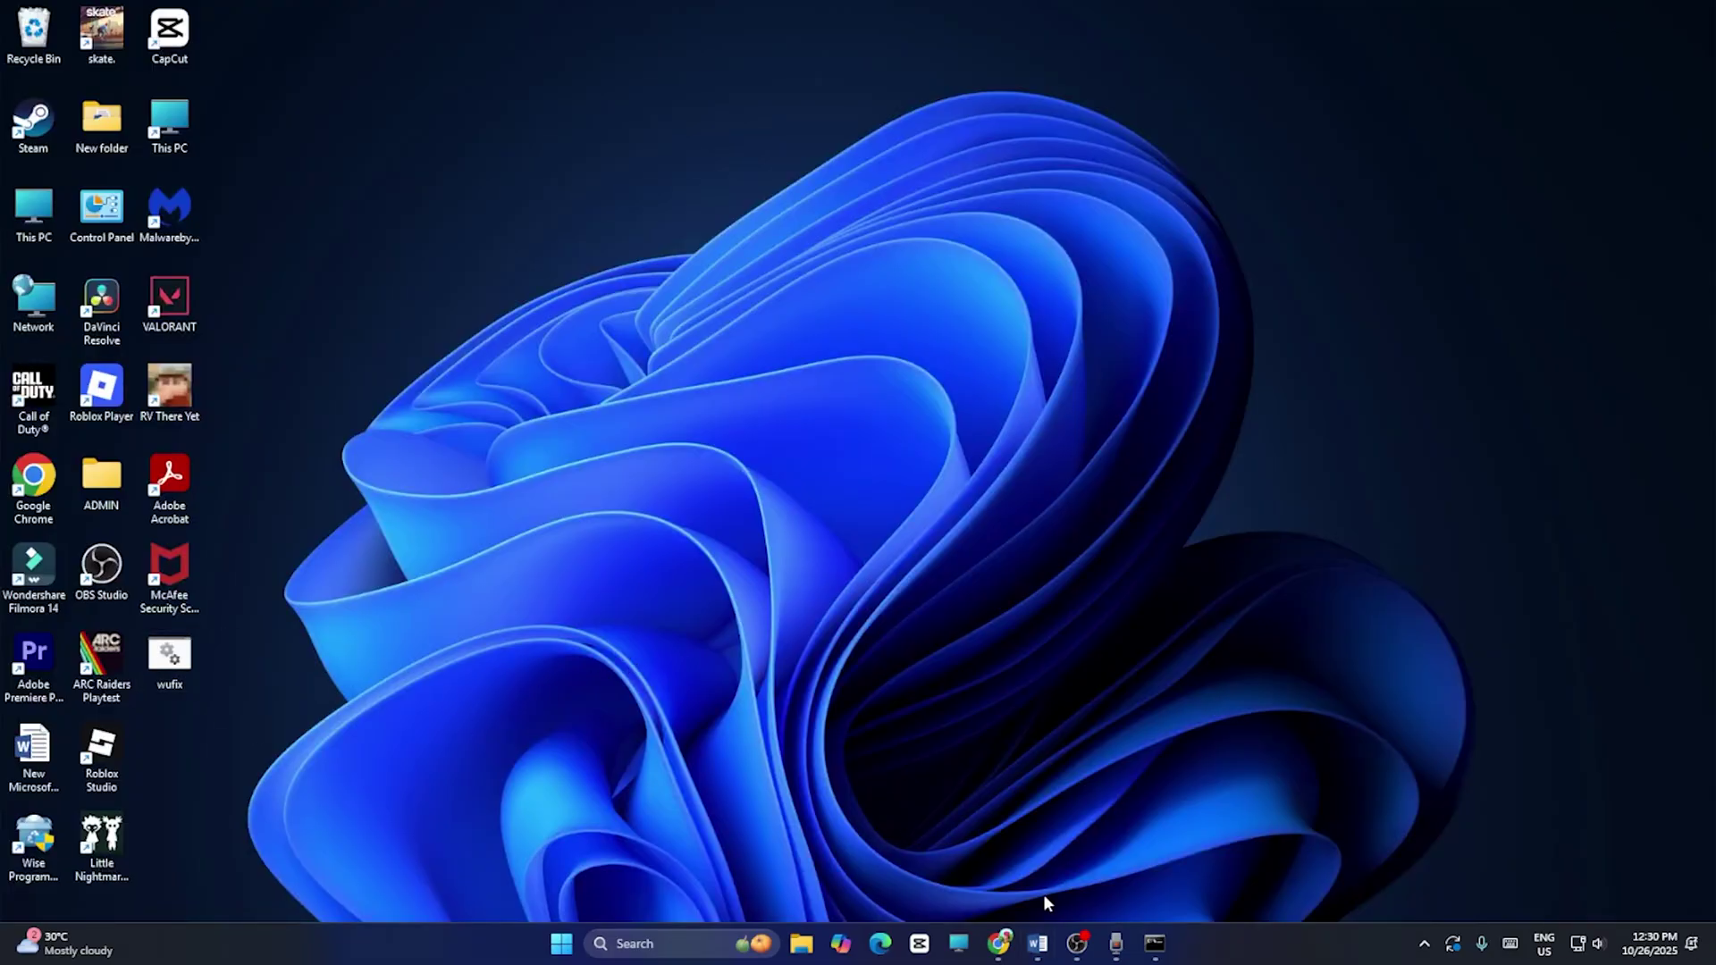
left_click(1037, 942)
left_click_drag(664, 483, 1019, 491)
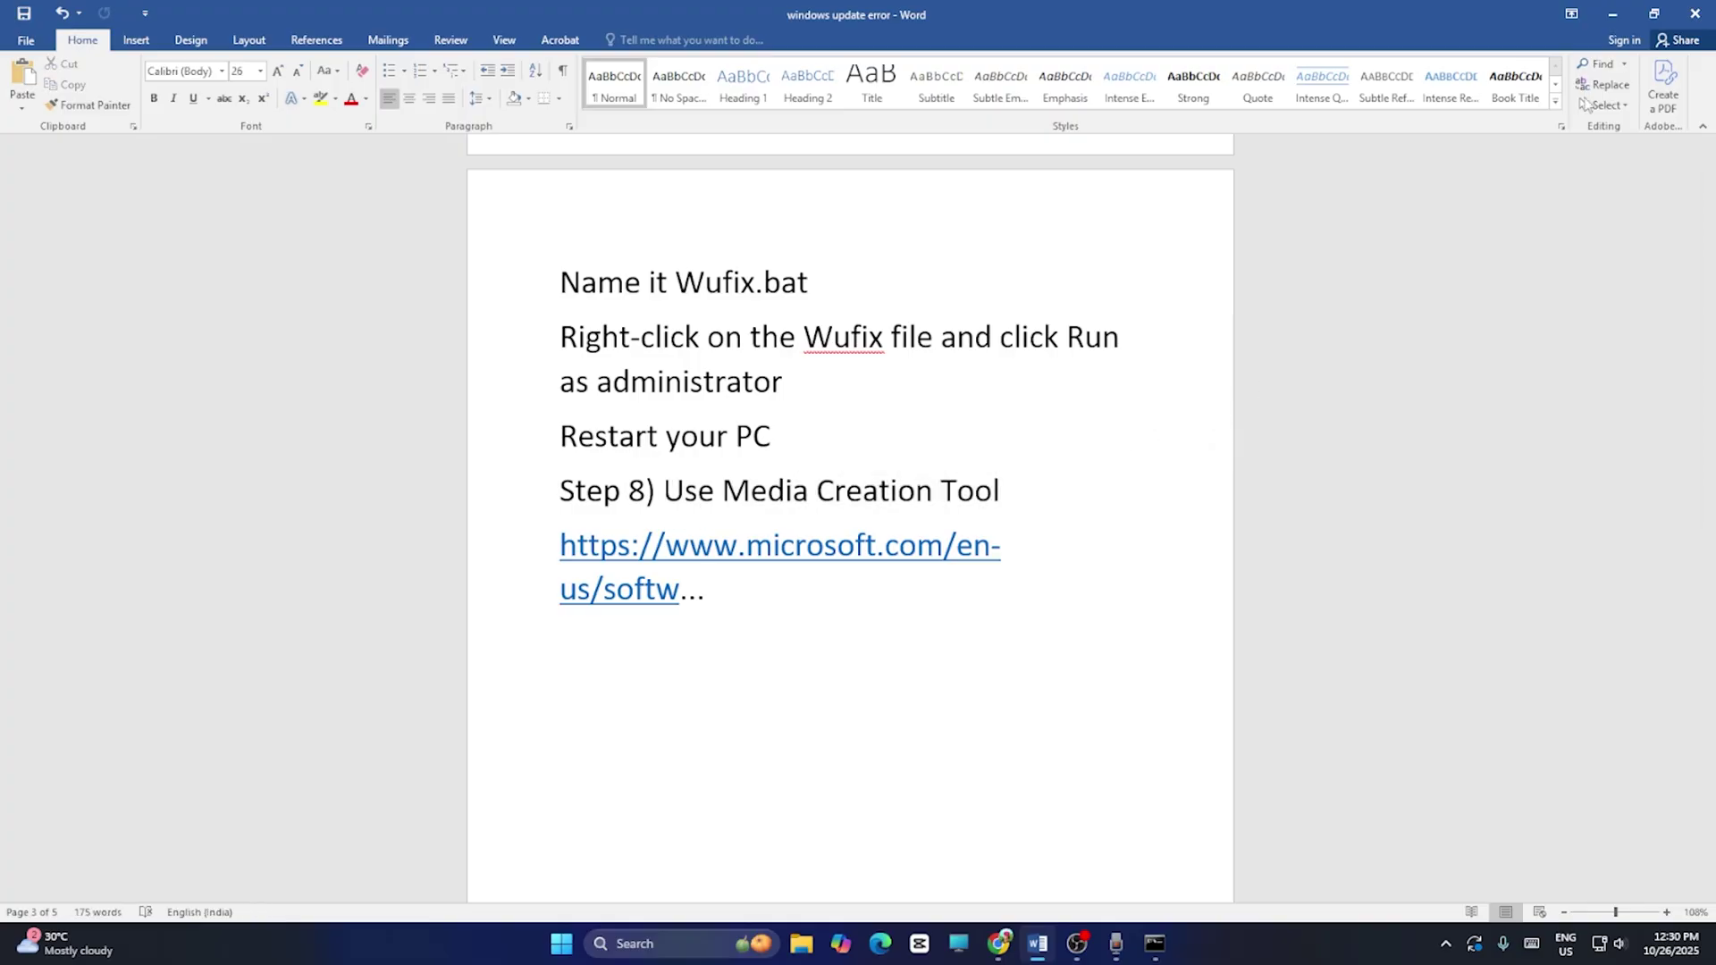
left_click(1613, 13)
- Expand 'Before you begin using Installation Assistant' on the Download Windows 11 page, then minimize Chrome
left_click(999, 943)
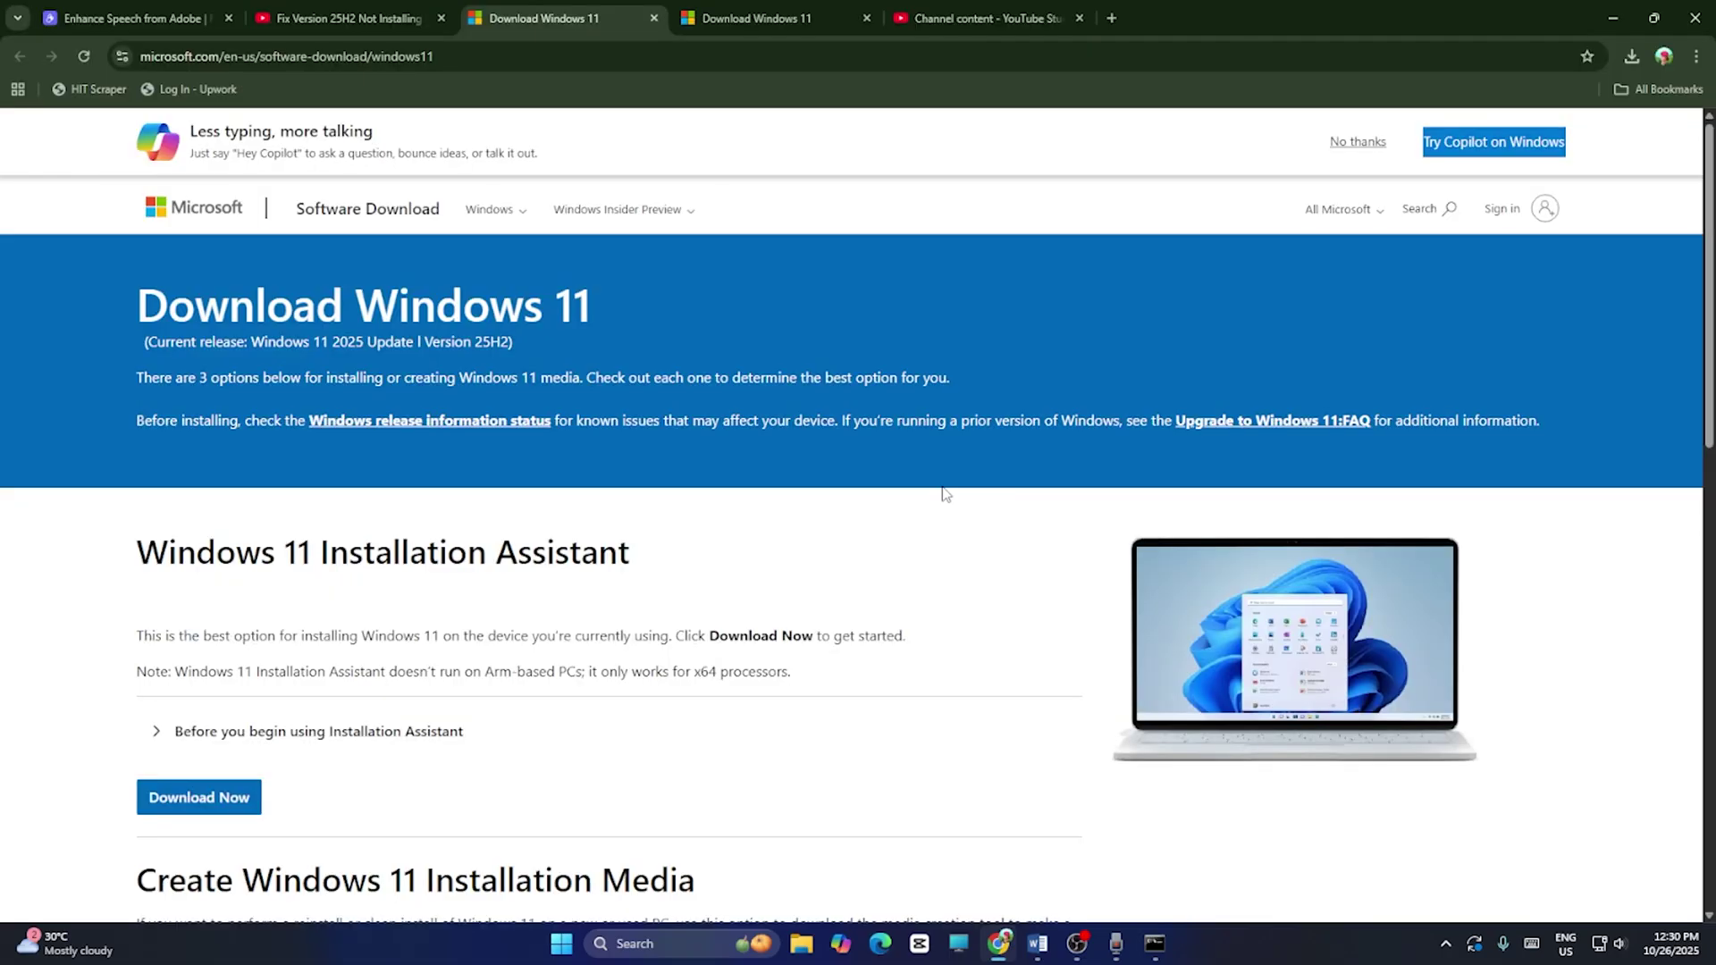
scroll(553, 390, "down", 3)
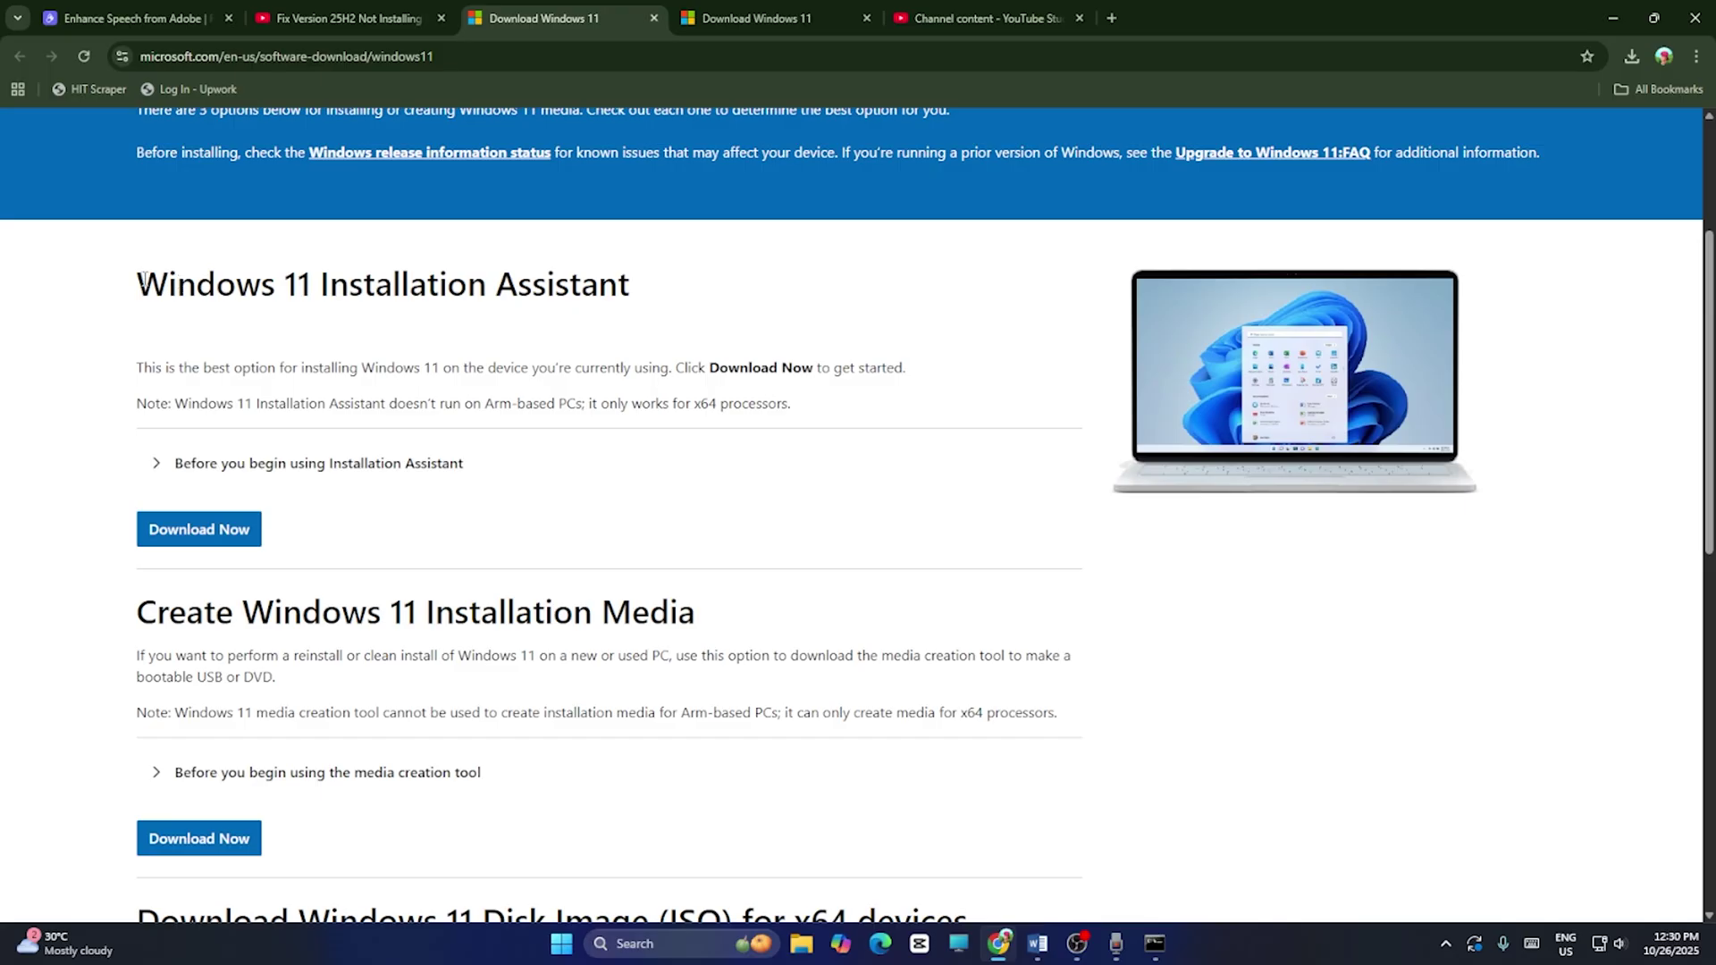
left_click_drag(142, 280, 689, 295)
left_click(771, 440)
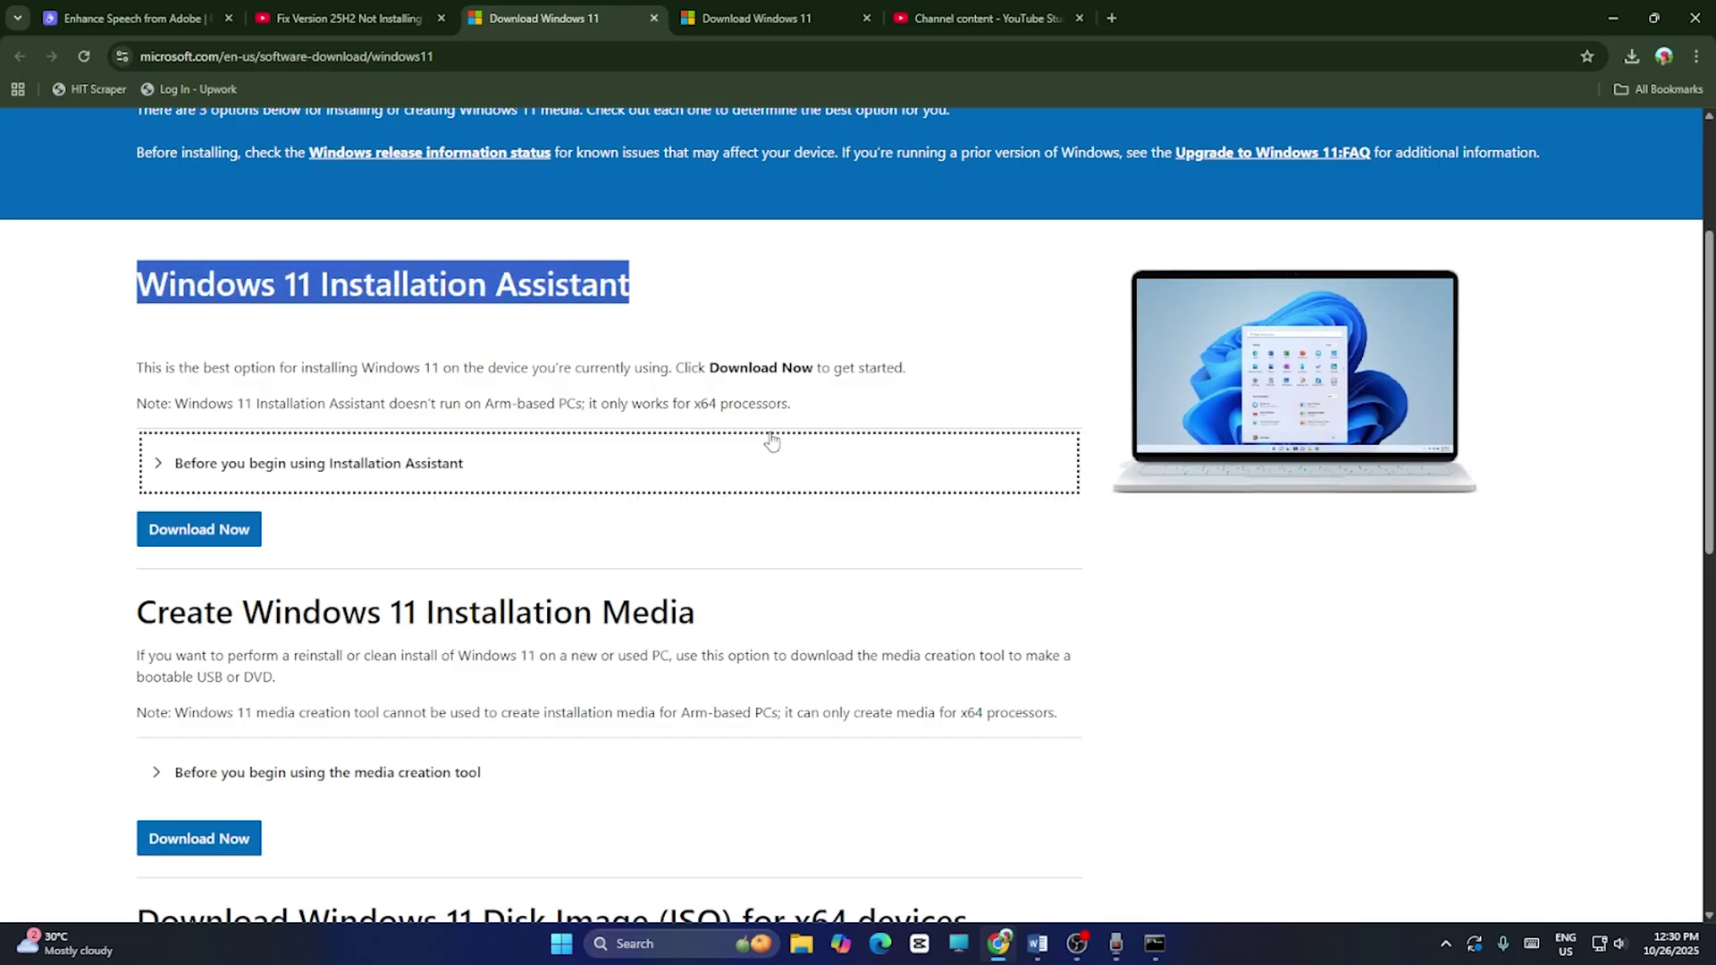
scroll(911, 447, "down", 6)
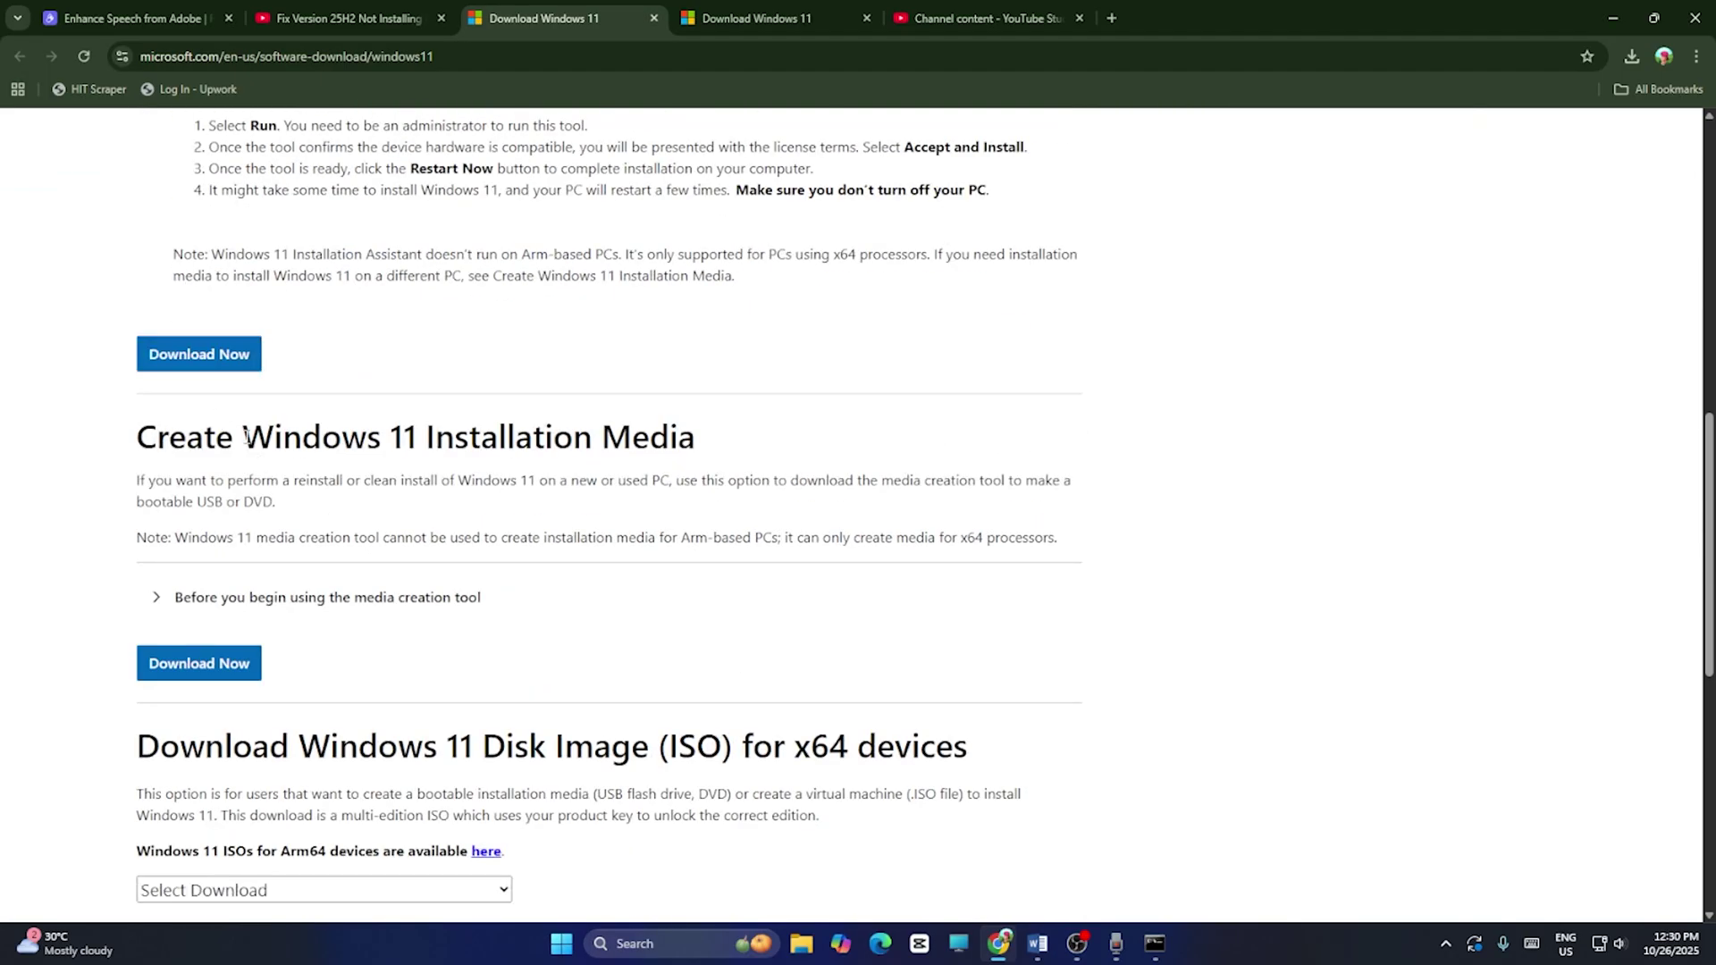
scroll(957, 387, "up", 7)
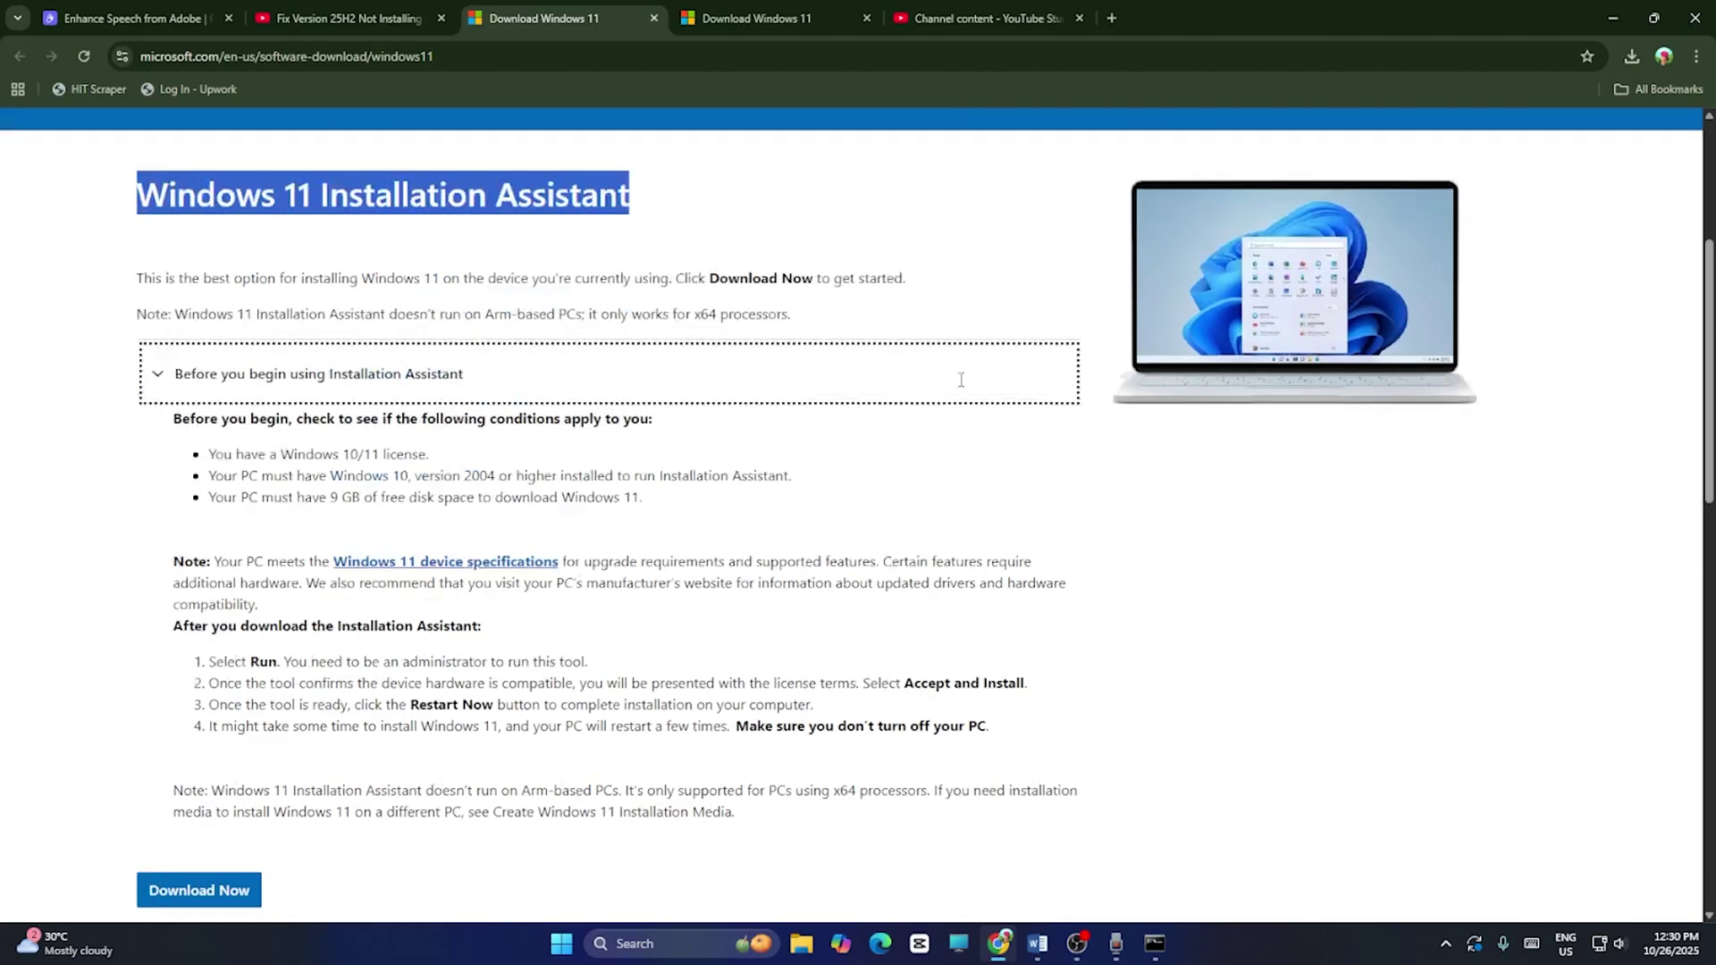
left_click(749, 299)
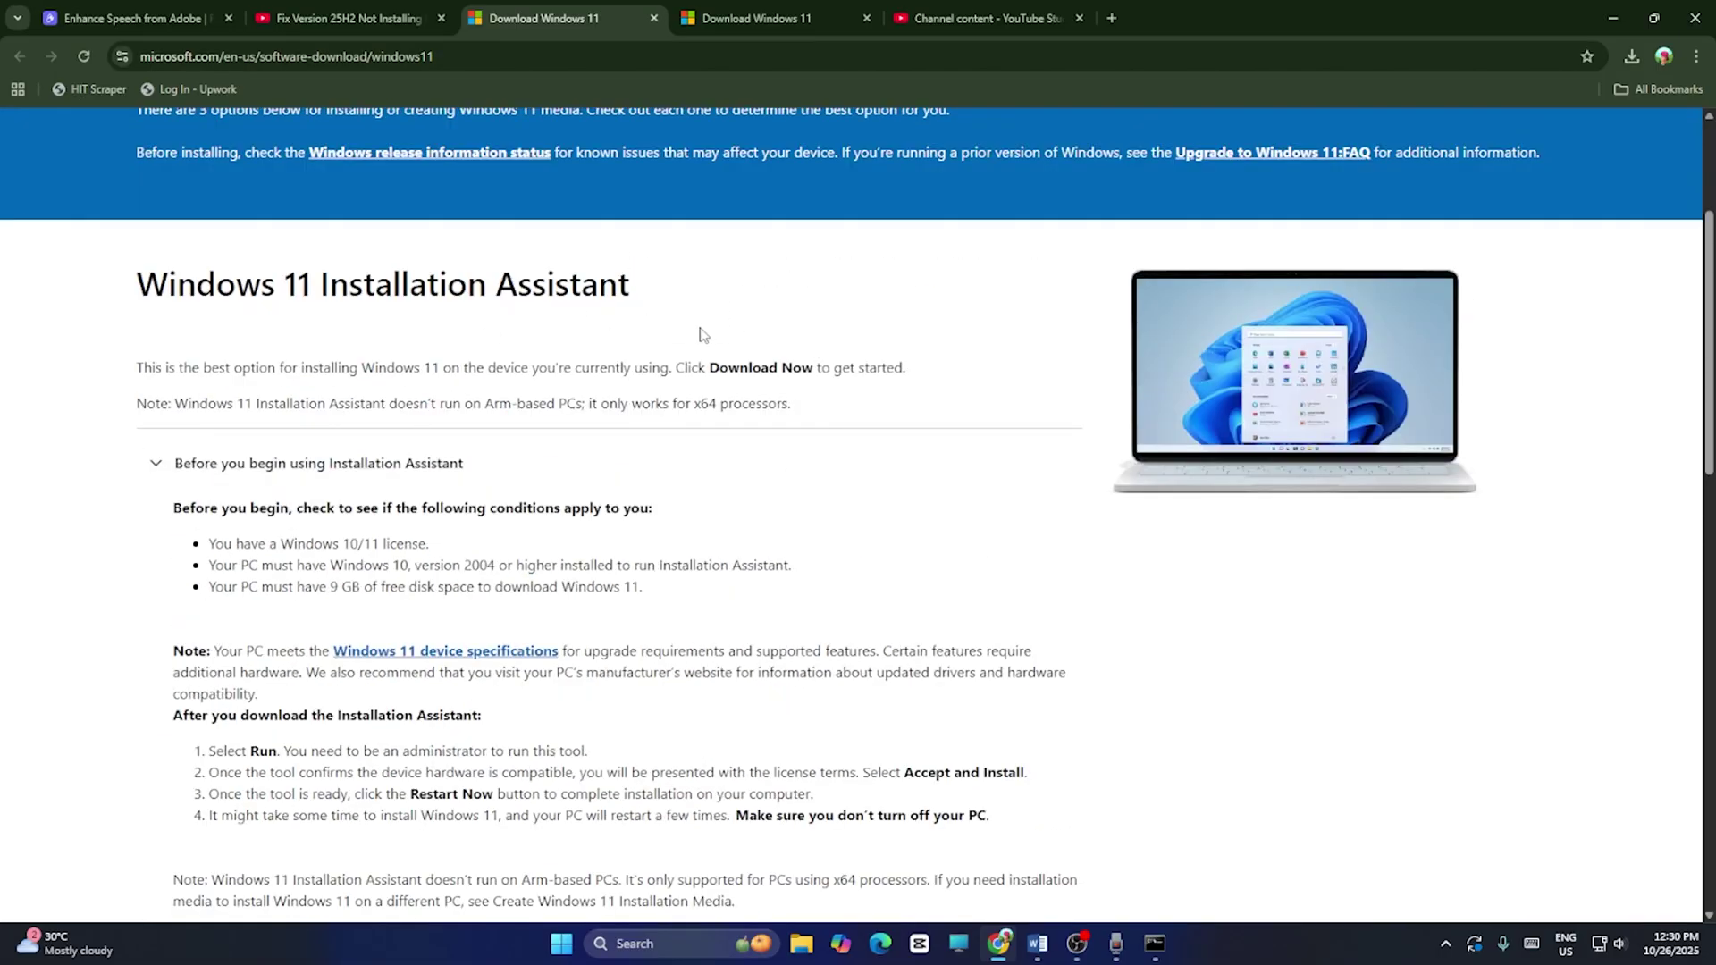
left_click(1612, 20)
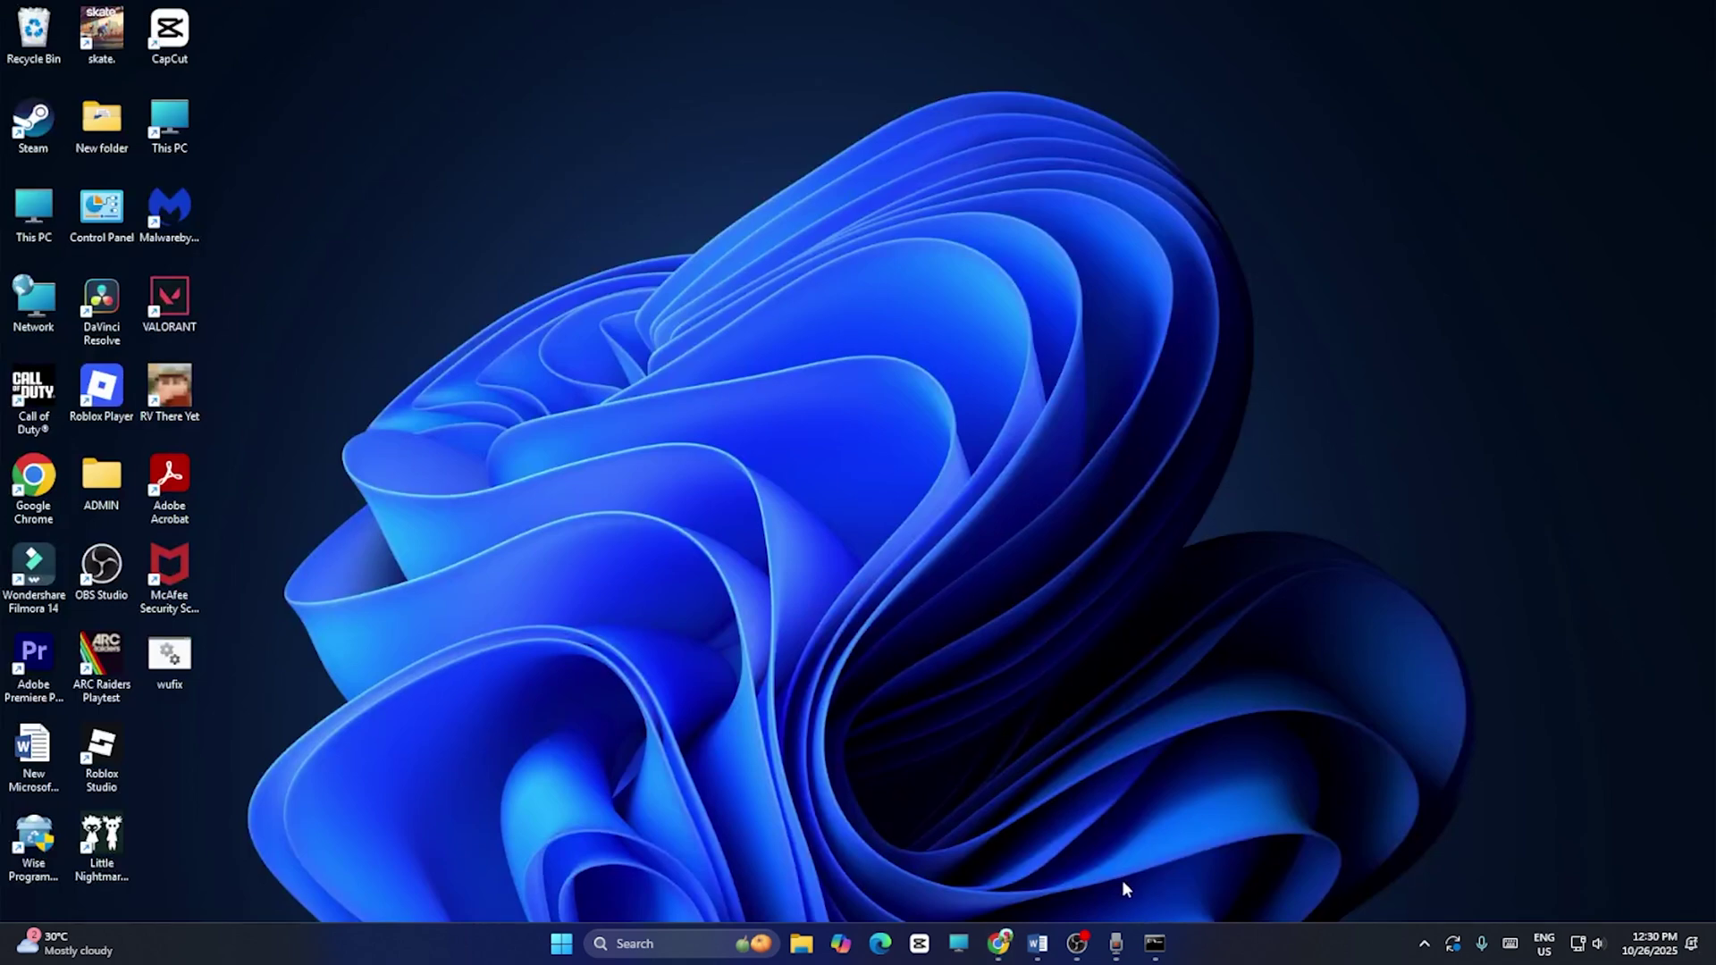
- Open Settings by searching 'set', then Download & install 25H2 under Windows Update
left_click(644, 940)
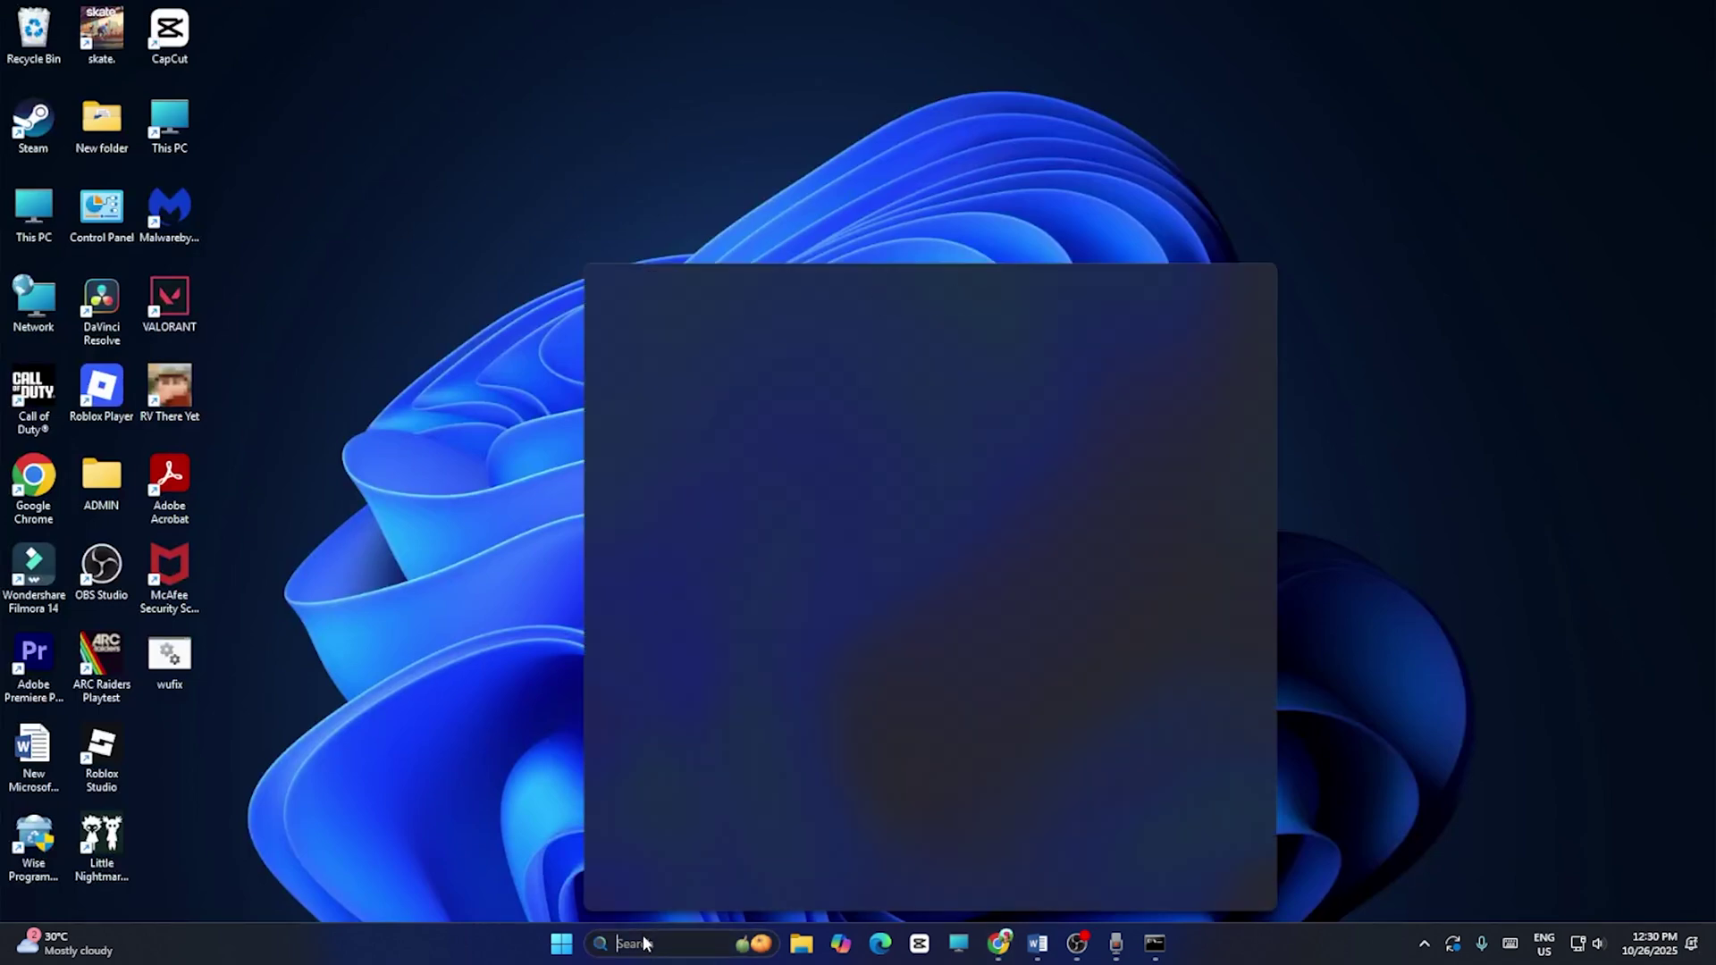
type("set")
left_click(749, 401)
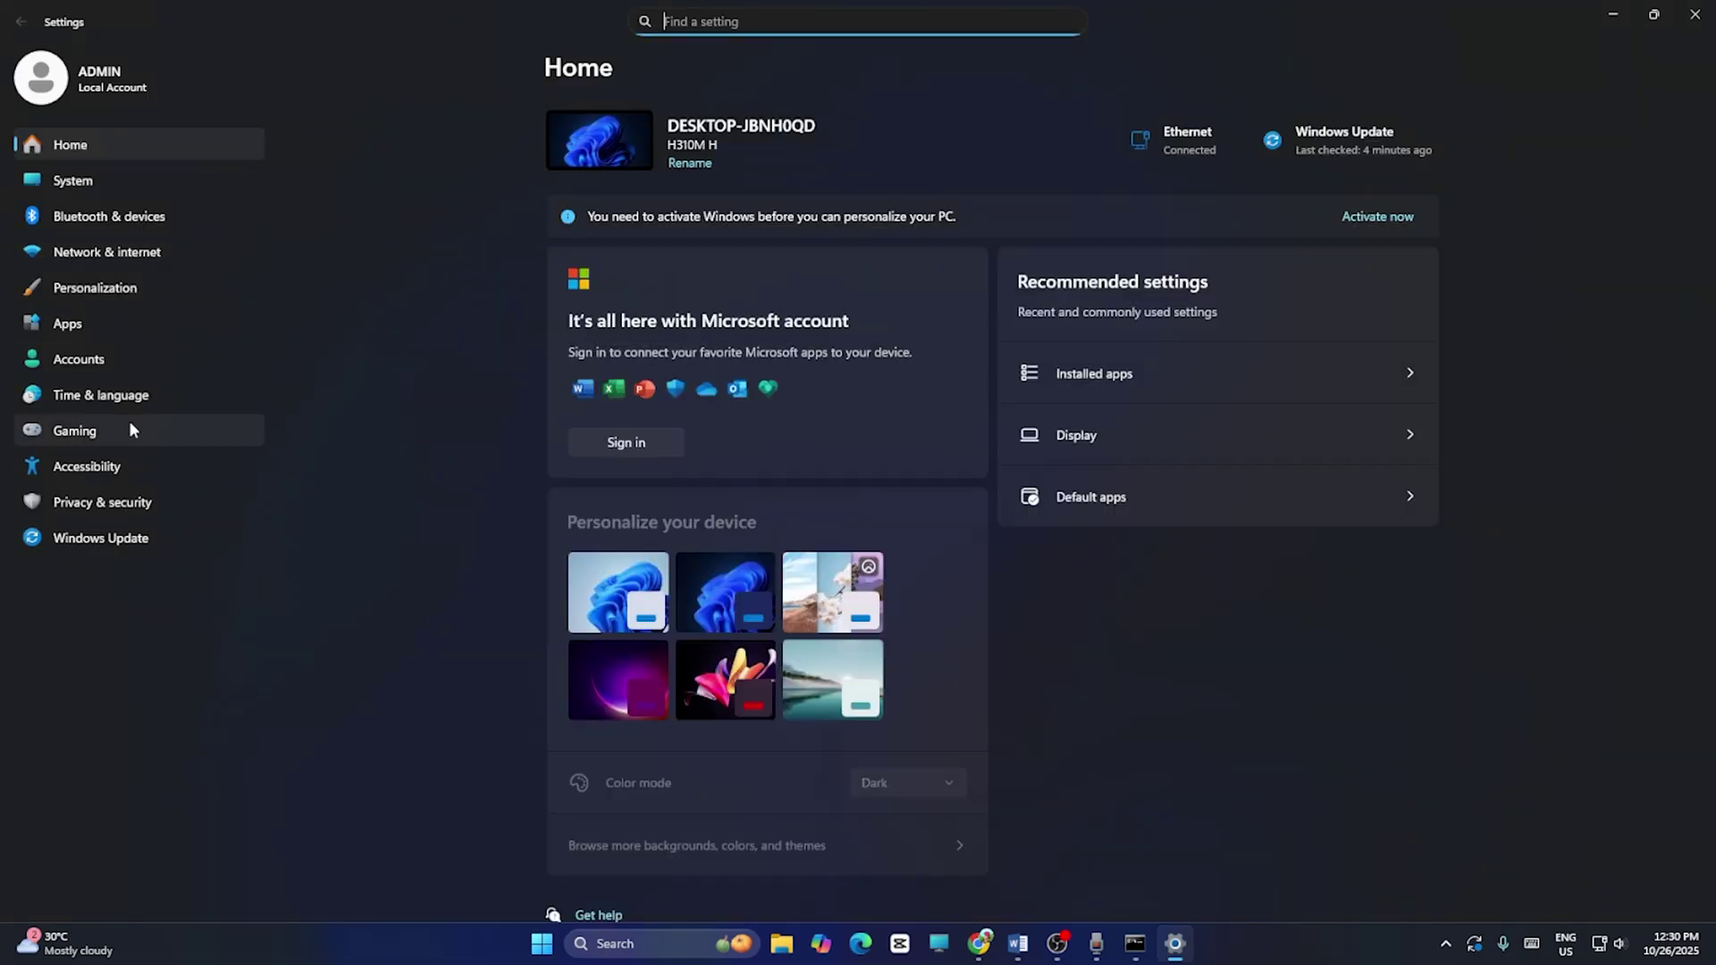
left_click(131, 536)
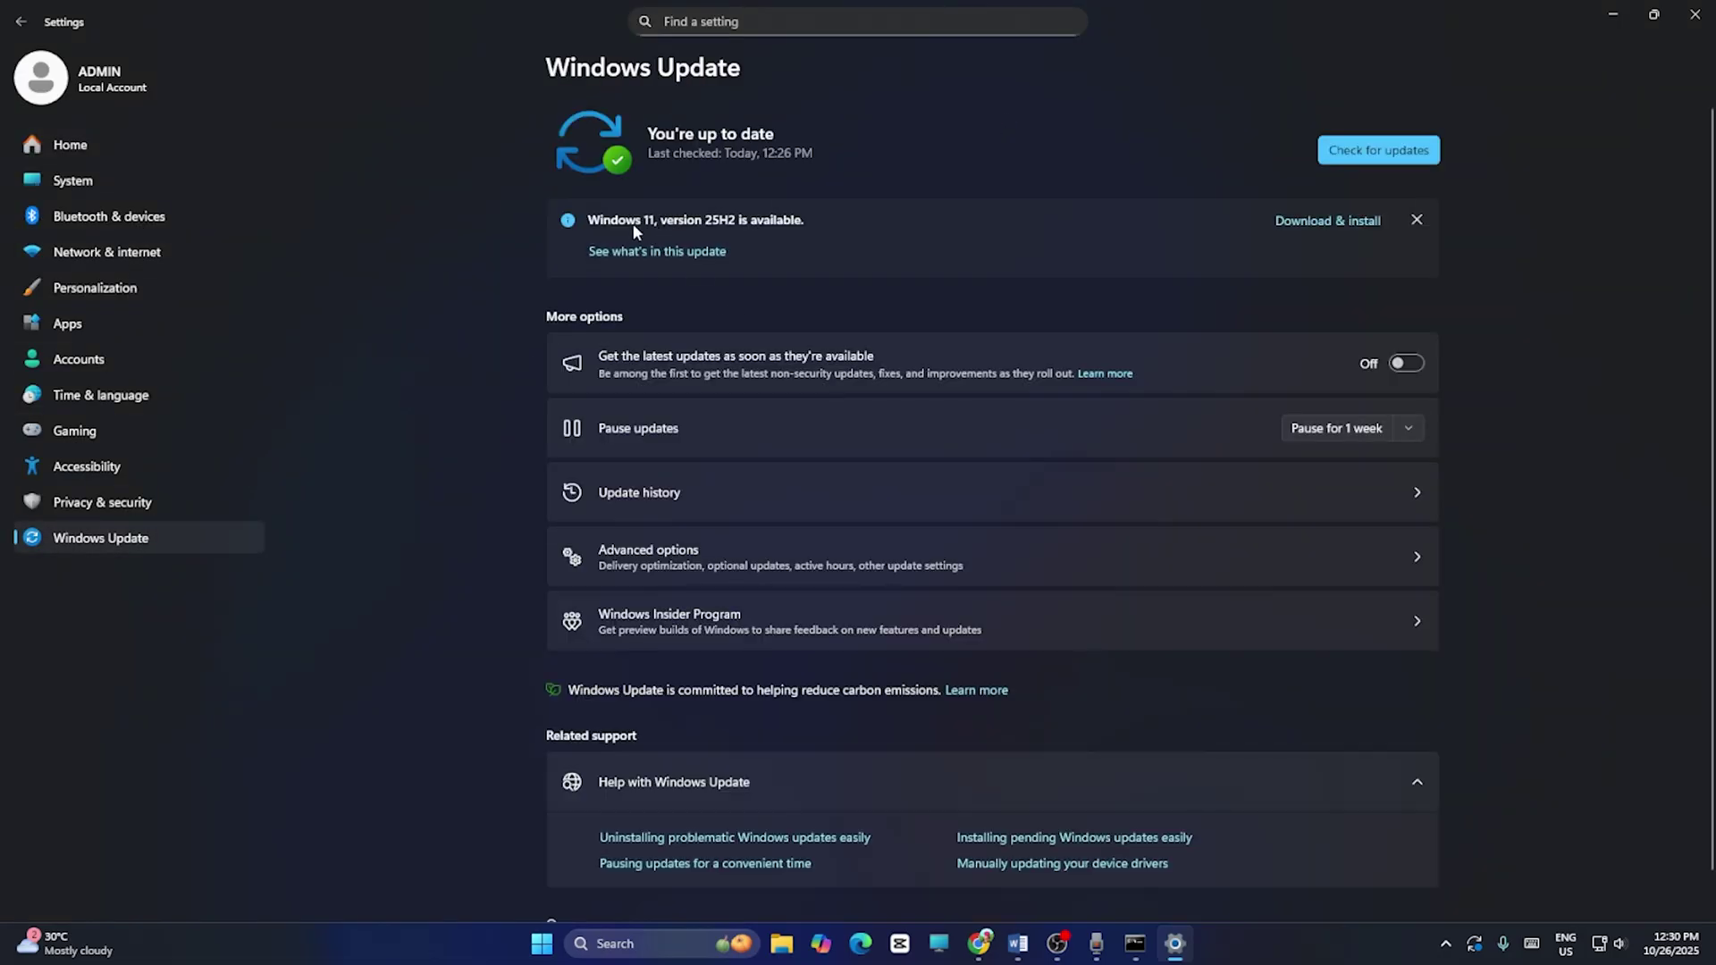
left_click(1331, 221)
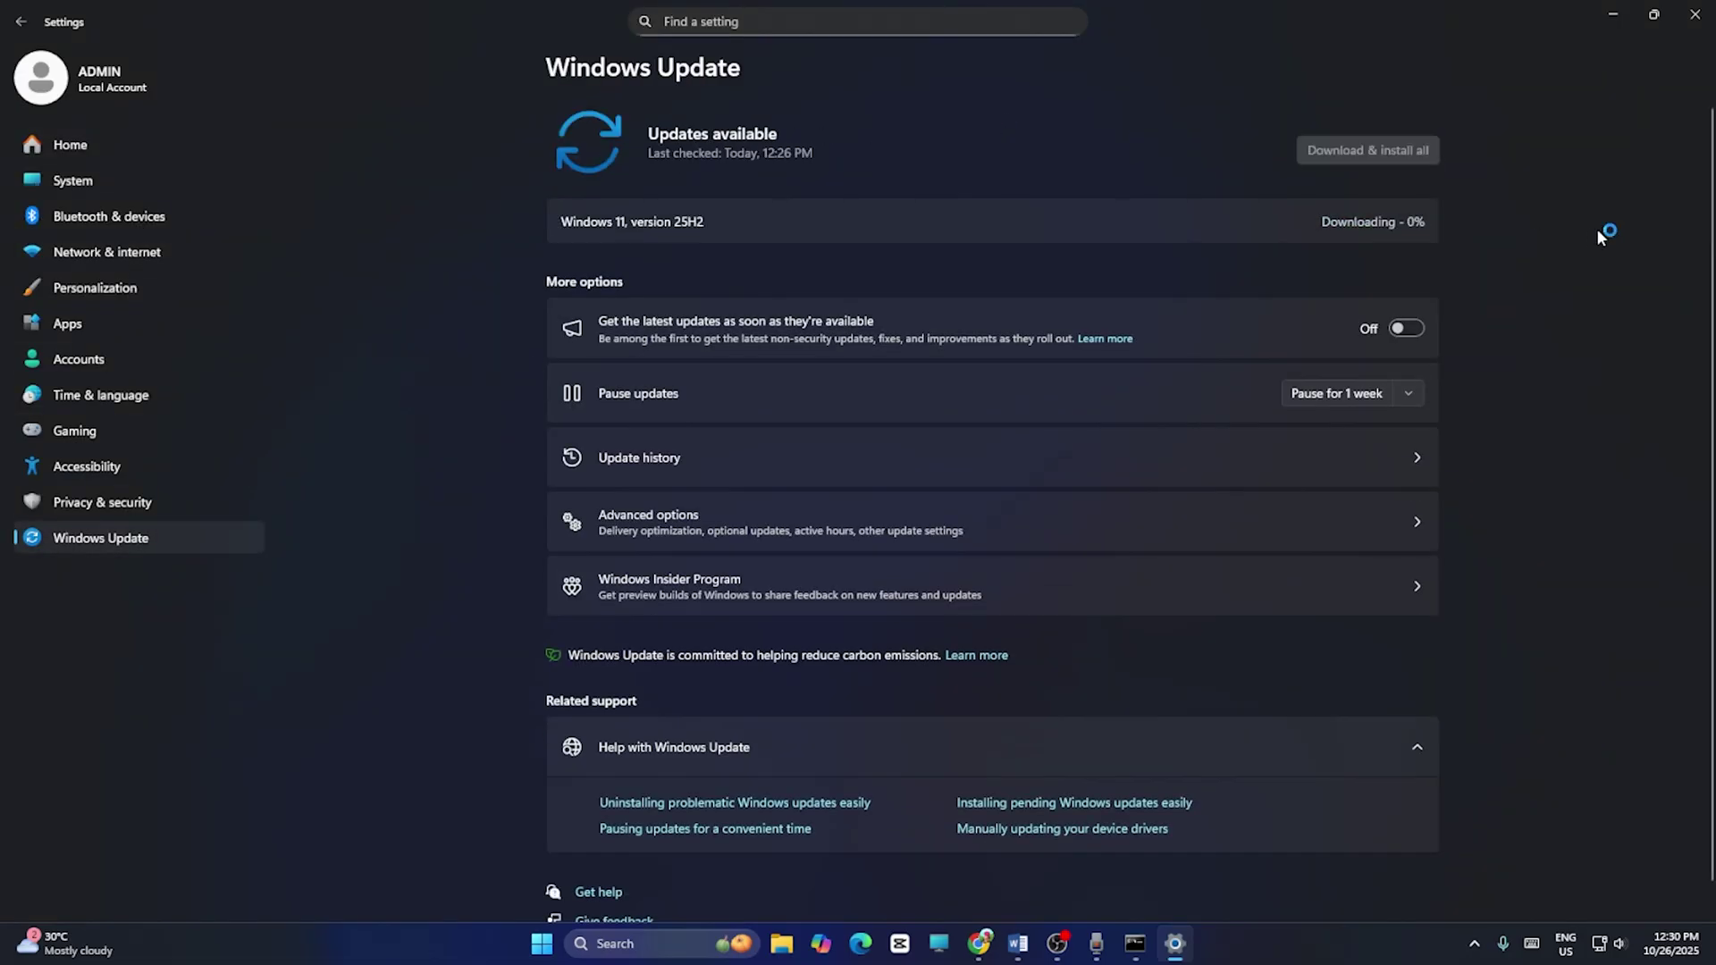